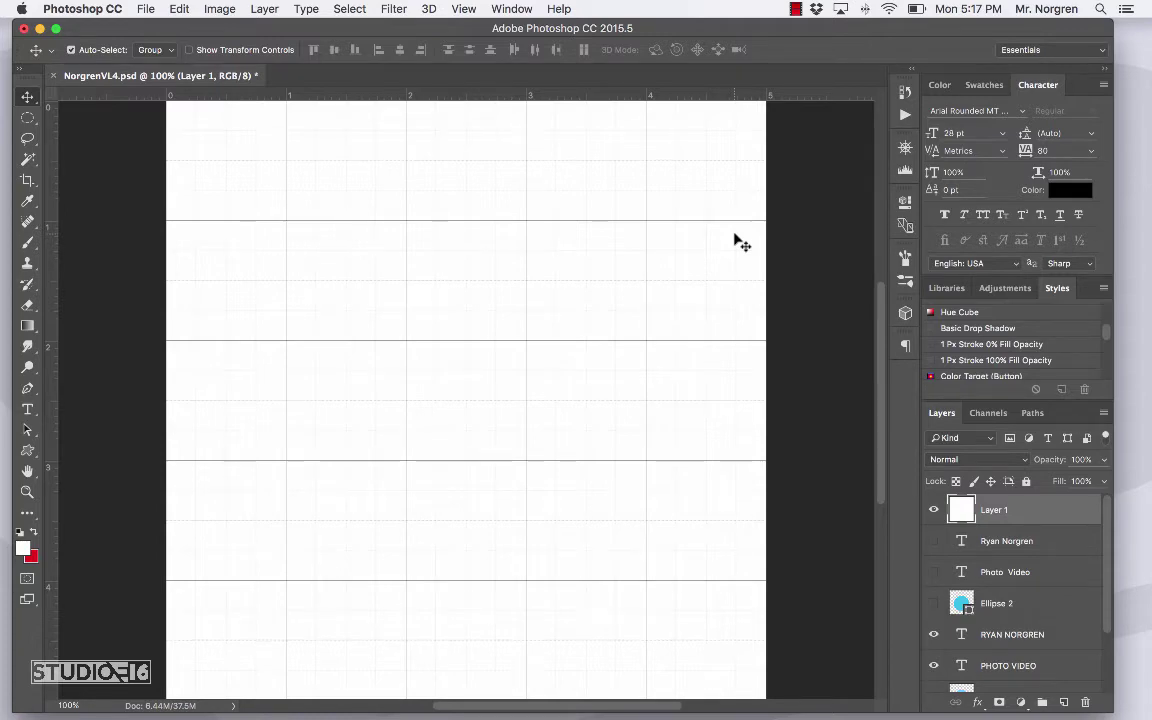
Create the blank Untitled-1 document, hide the grid, and reset colours to black and white
key("super+n")
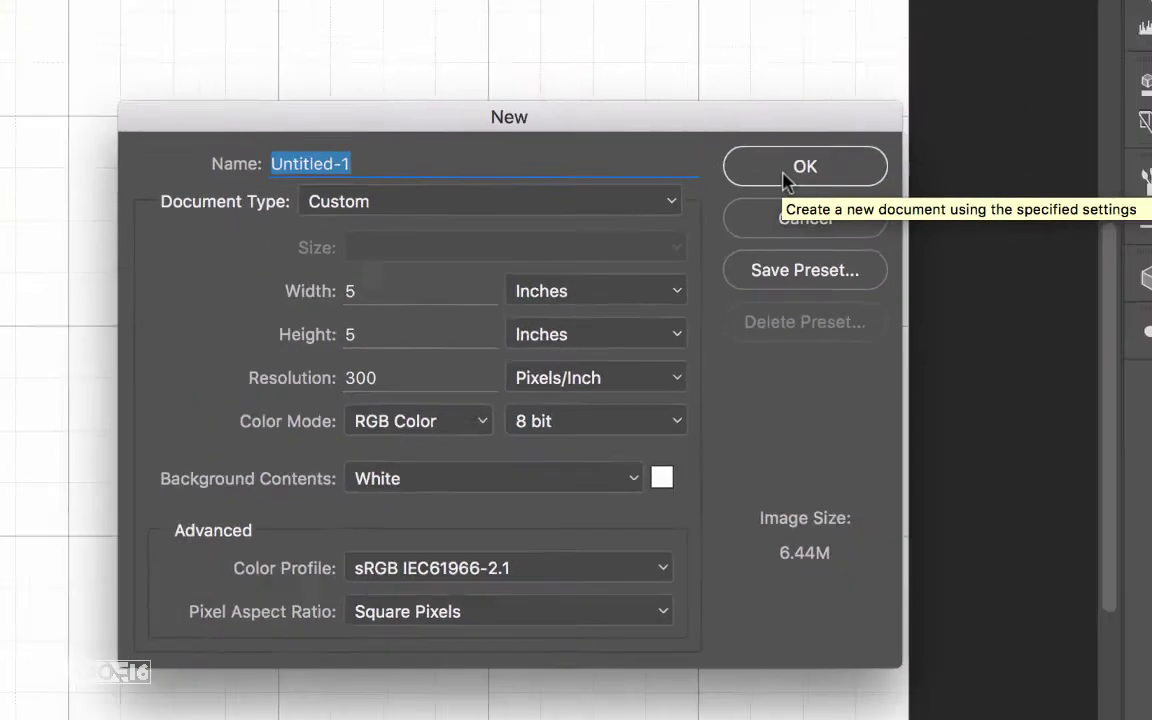
left_click(875, 100)
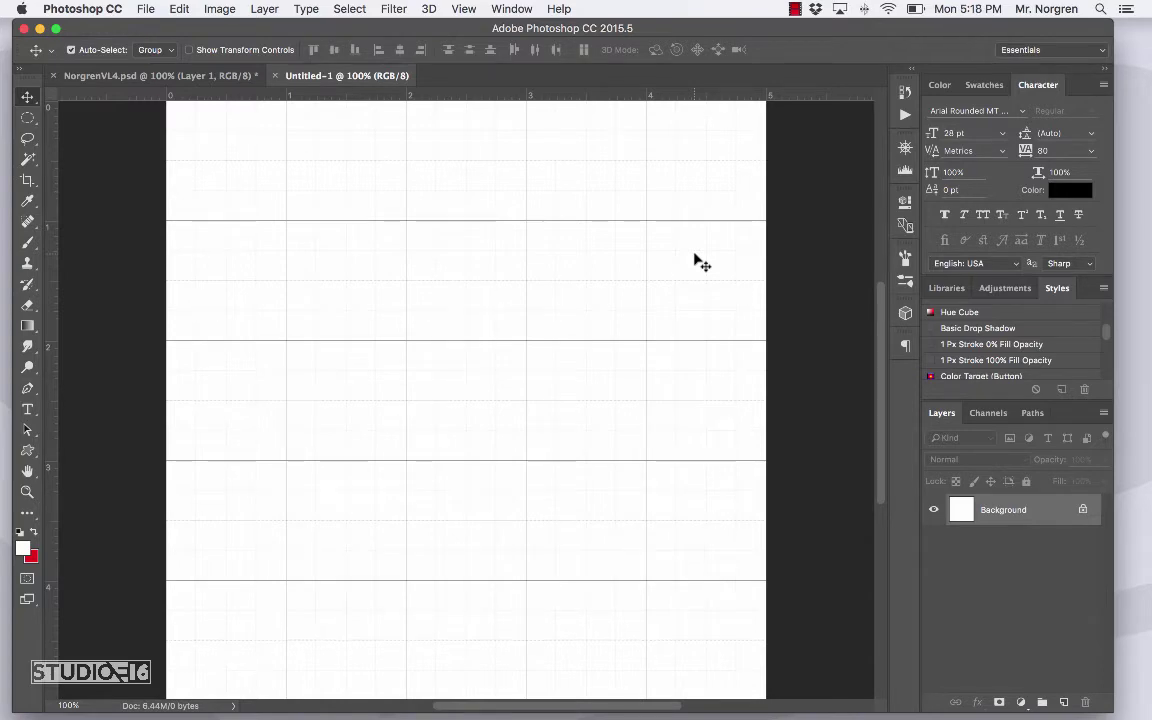
key("super+apostrophe")
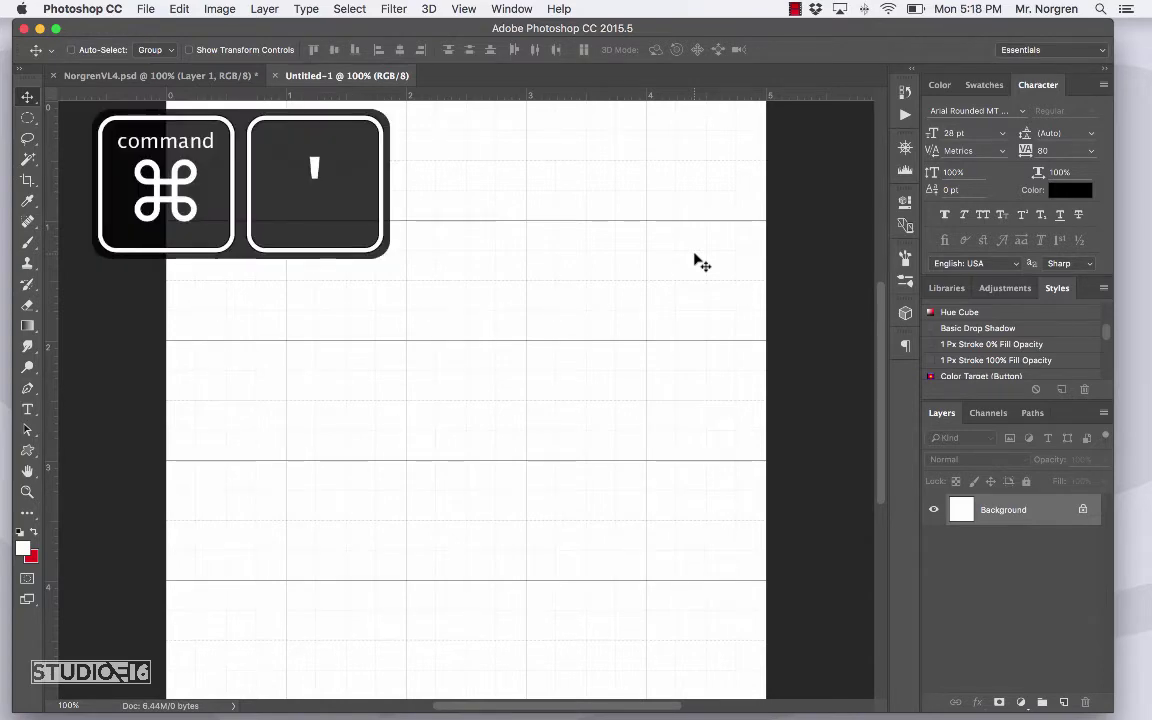
key("super+apostrophe")
key("super+apostrophe")
key("super+apostrophe")
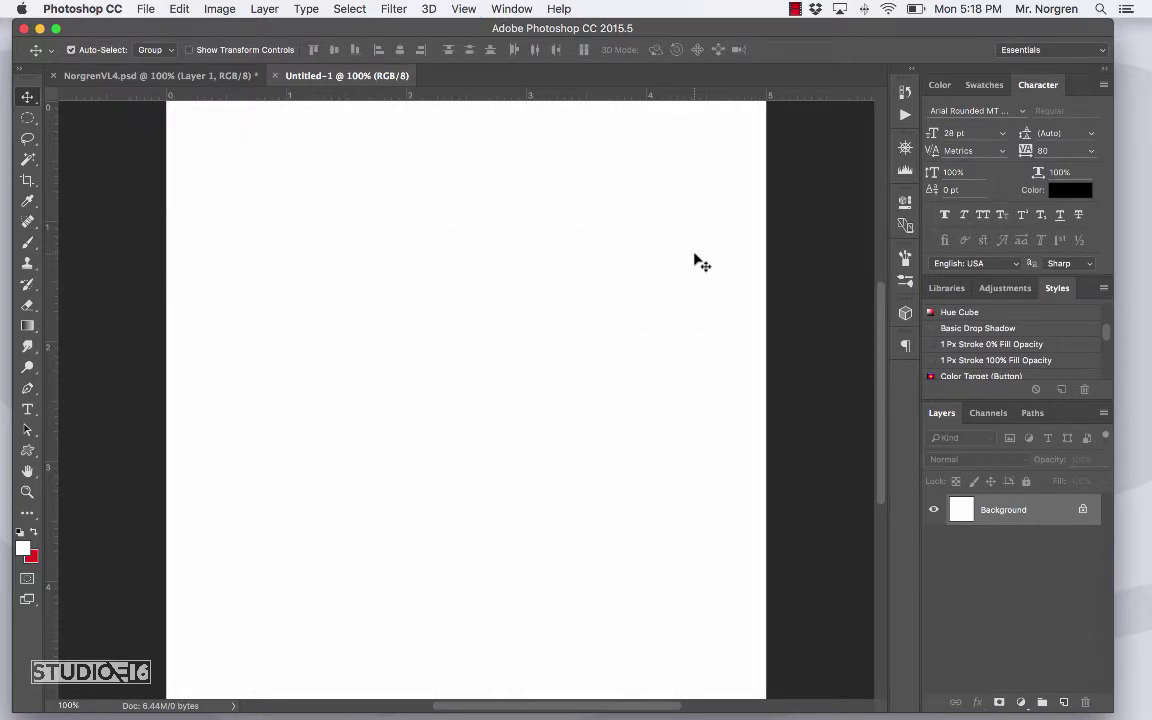
key("d")
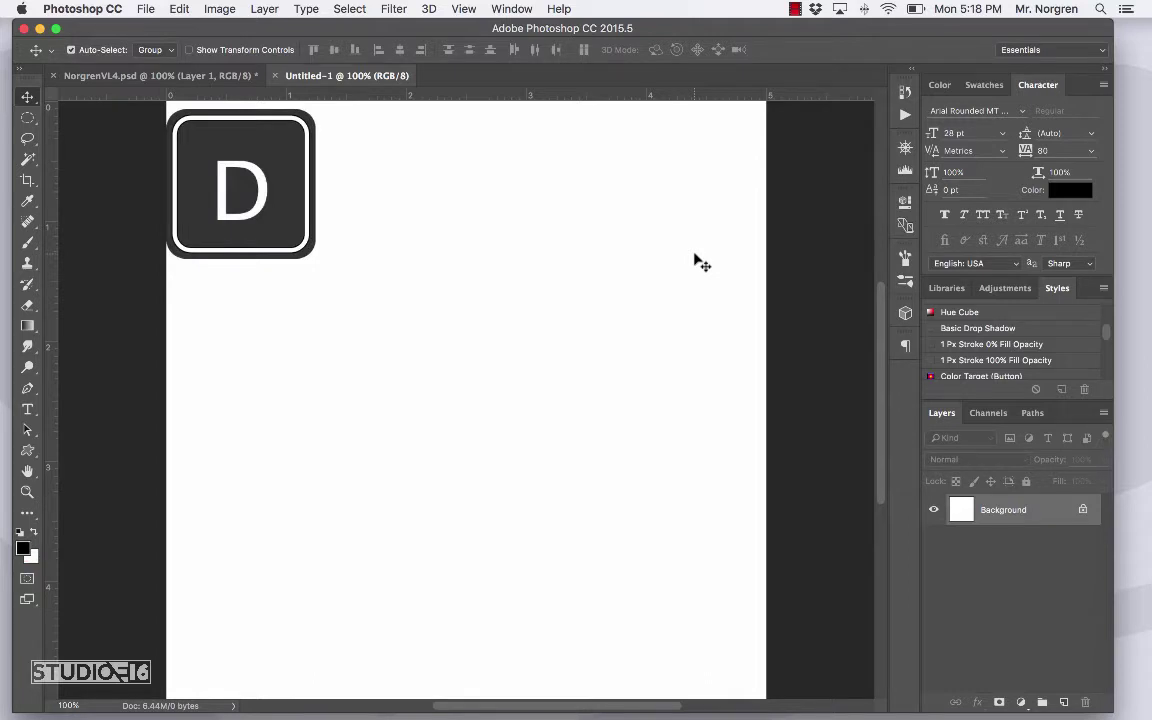
key("t")
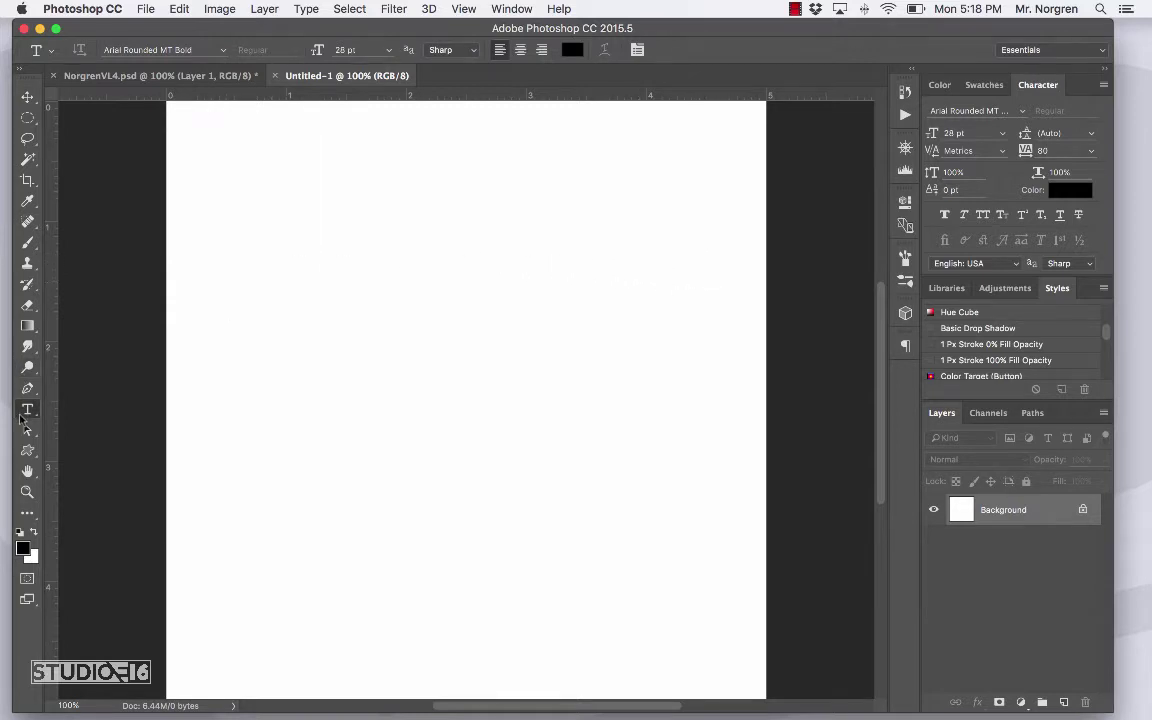
Type 'A couple words' near the page top in Arial Rounded MT Bold, 28 pt
left_click(267, 268)
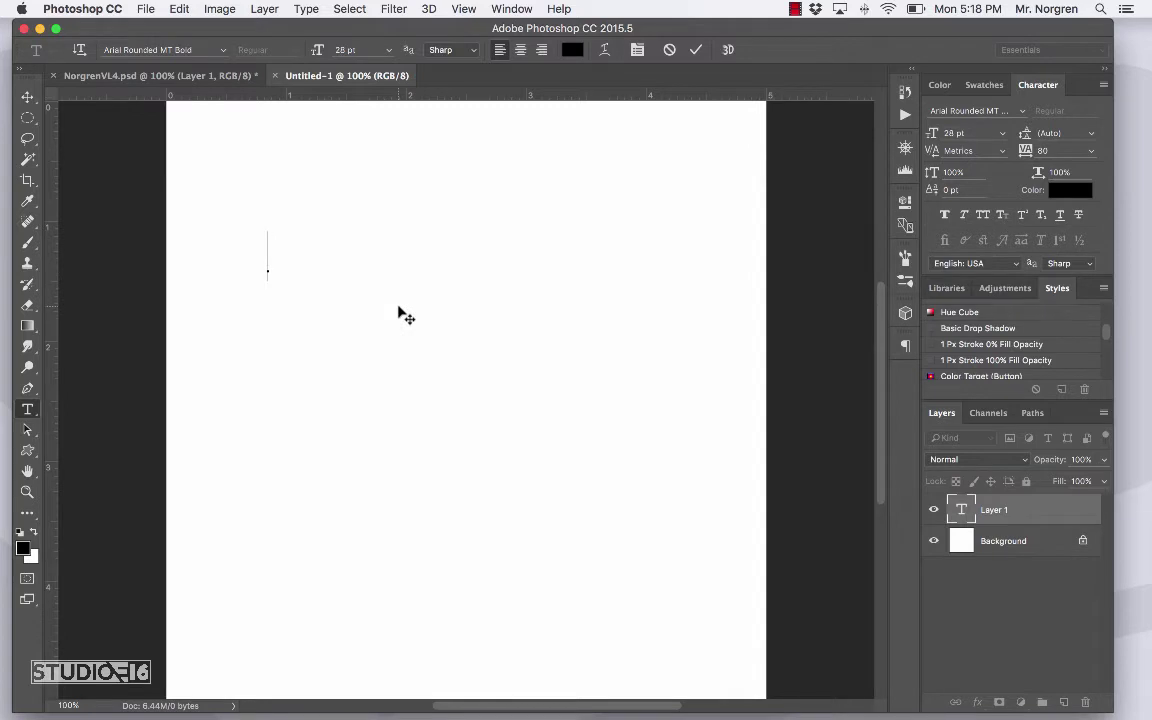
type("A cou")
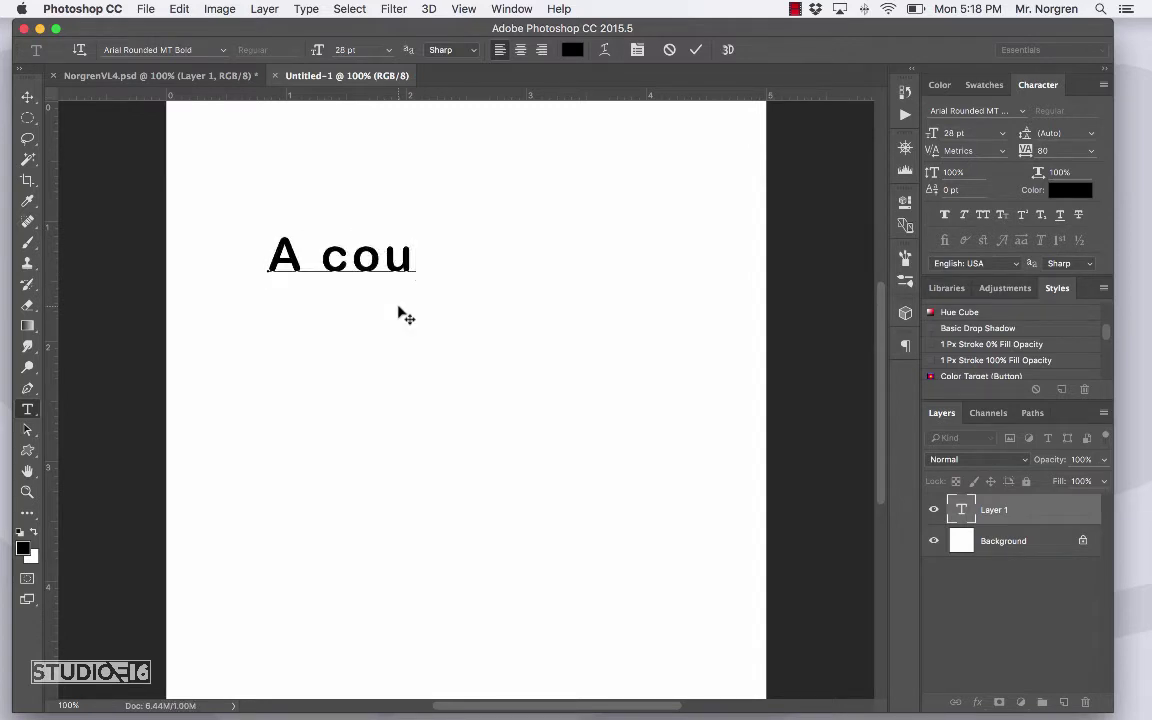
type("ple words")
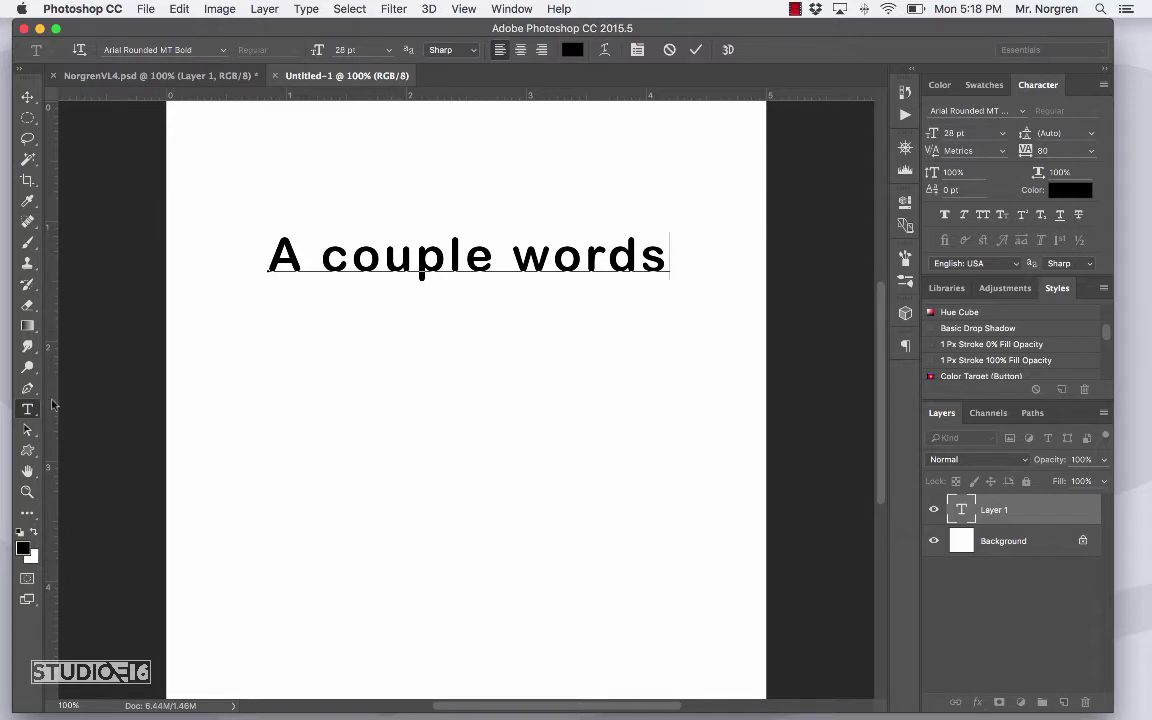
left_click_drag(666, 257, 258, 245)
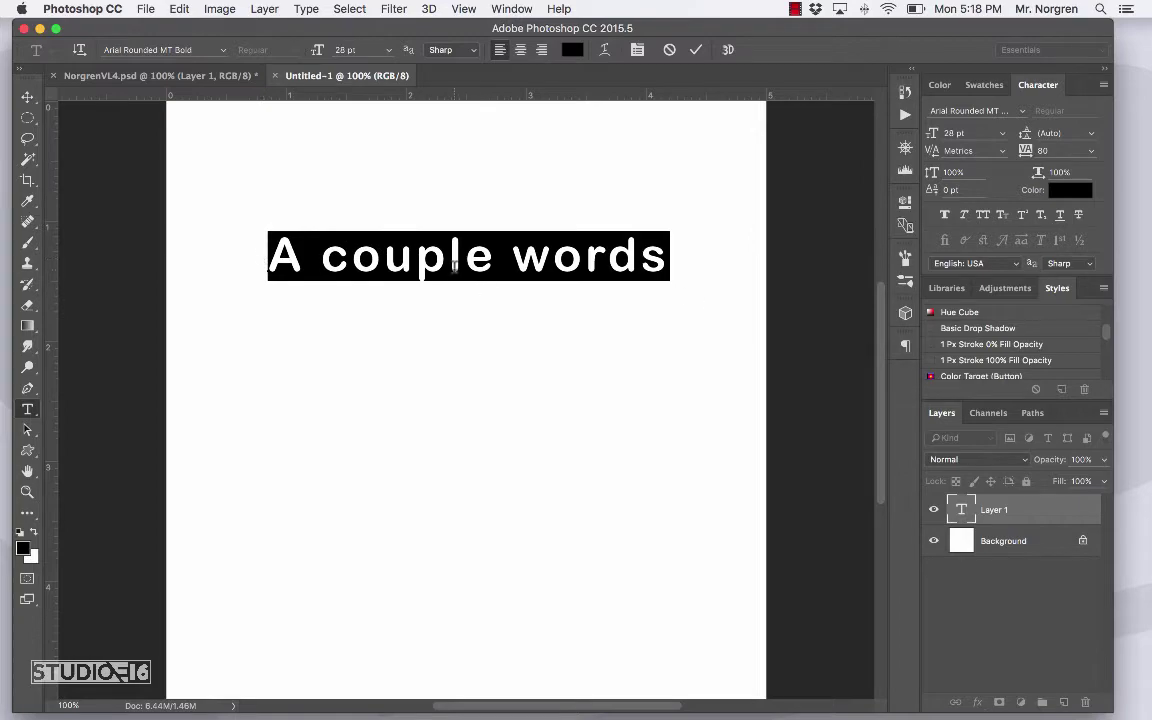
left_click(223, 49)
left_click(222, 49)
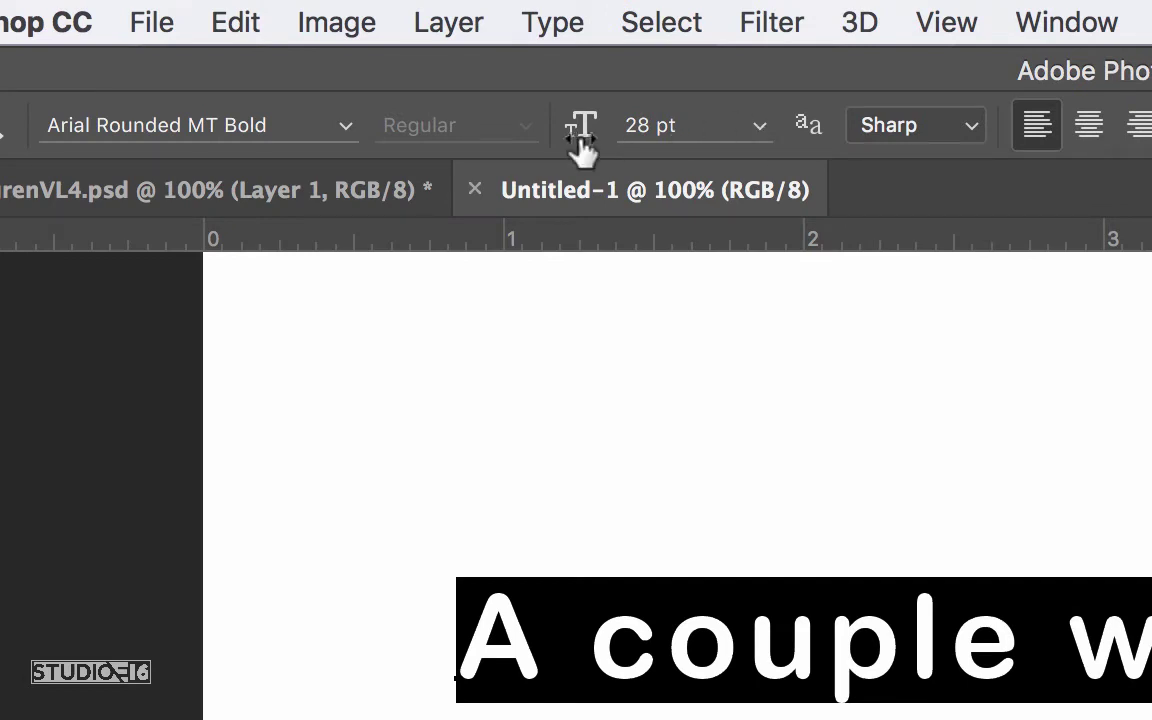
mouse_move(586, 147)
left_mouse_down()
mouse_move(599, 149)
mouse_move(527, 147)
mouse_move(613, 155)
mouse_move(580, 162)
left_mouse_up()
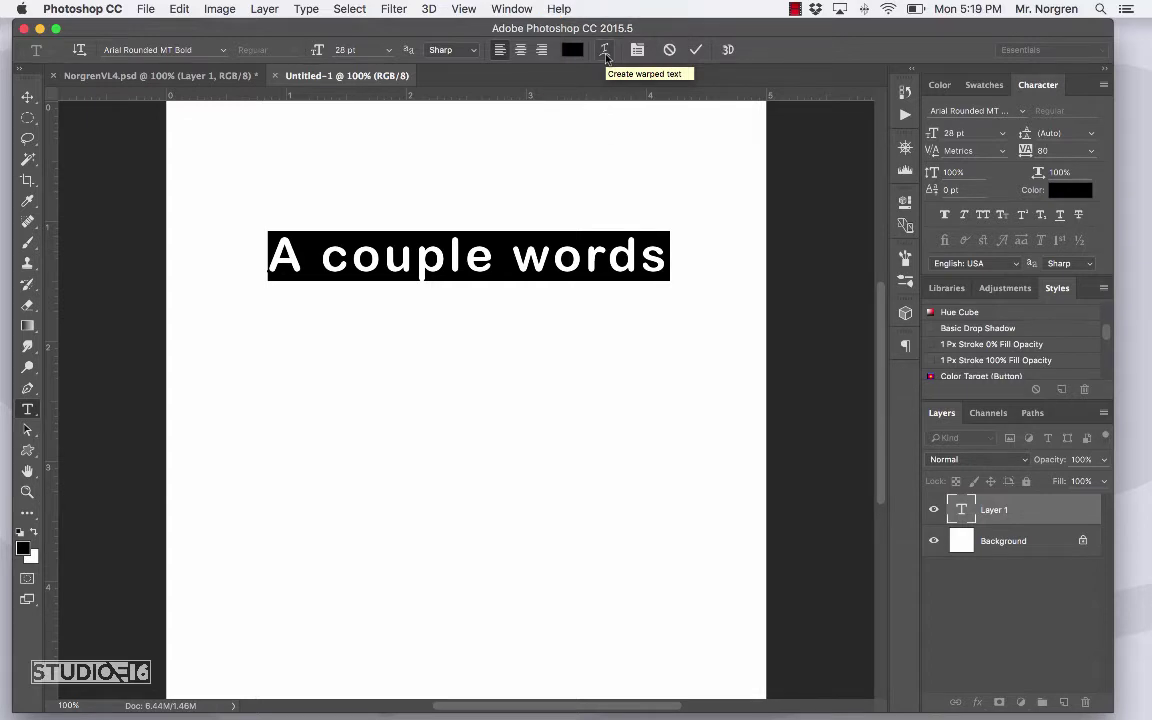
left_click(605, 55)
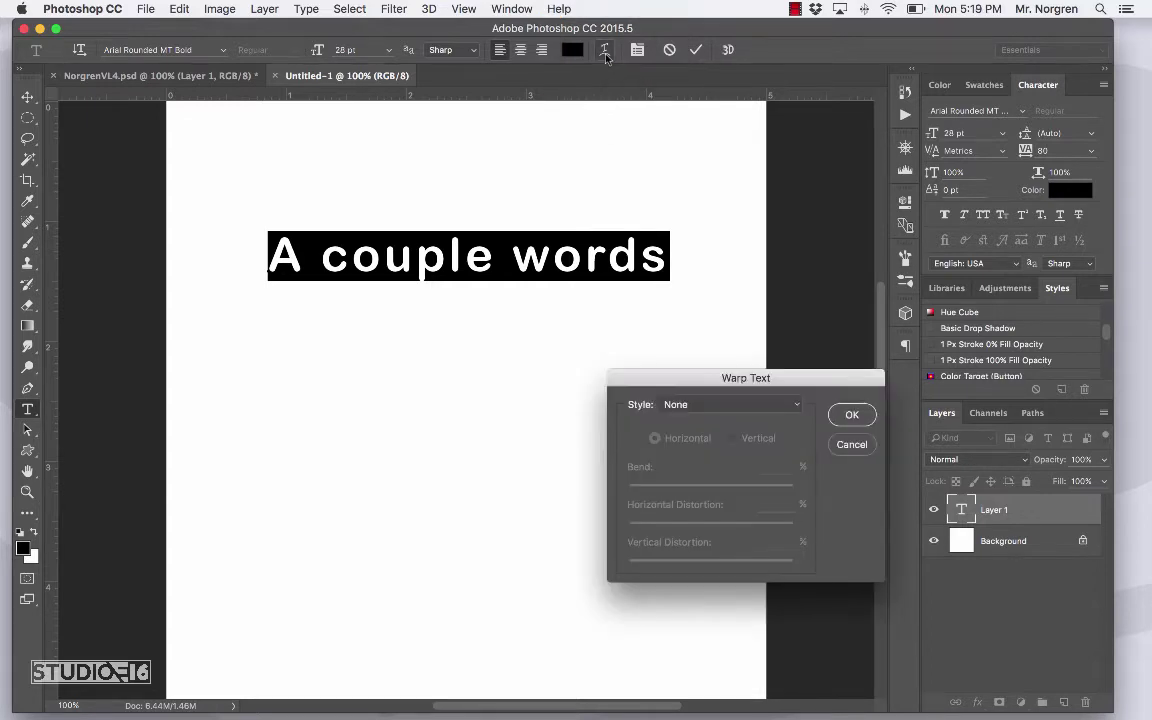
left_click(684, 412)
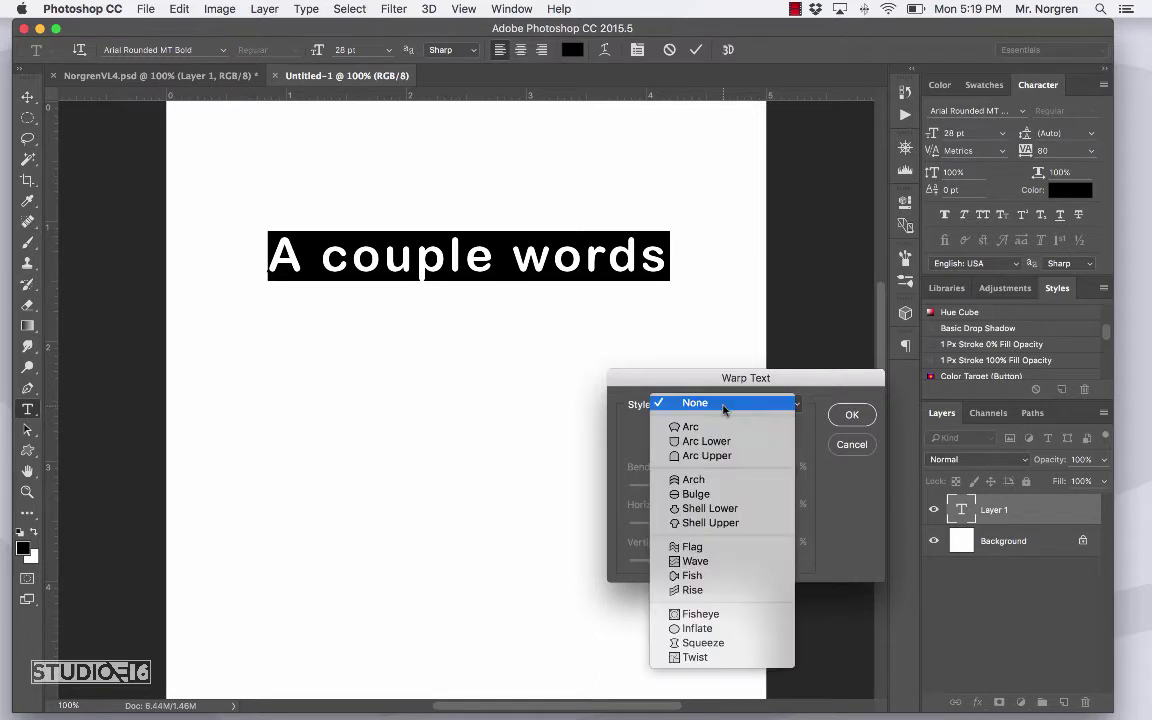
left_click(717, 430)
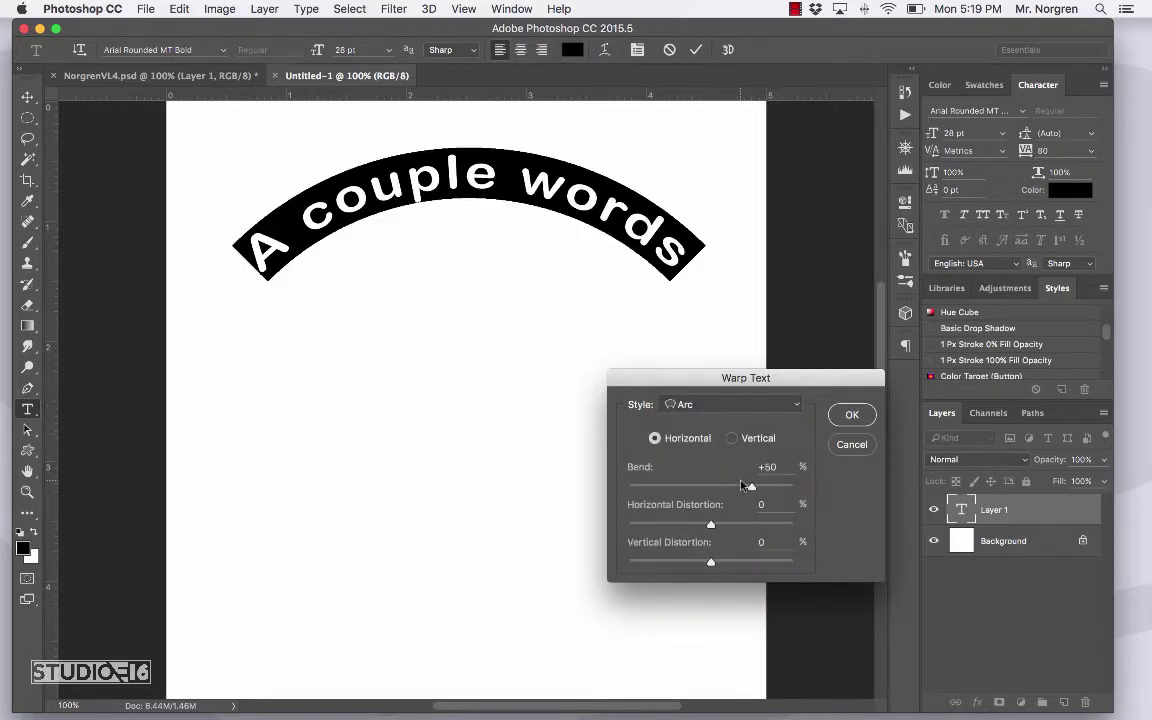
mouse_move(751, 487)
left_mouse_down()
mouse_move(712, 488)
mouse_move(780, 491)
mouse_move(760, 489)
left_mouse_up()
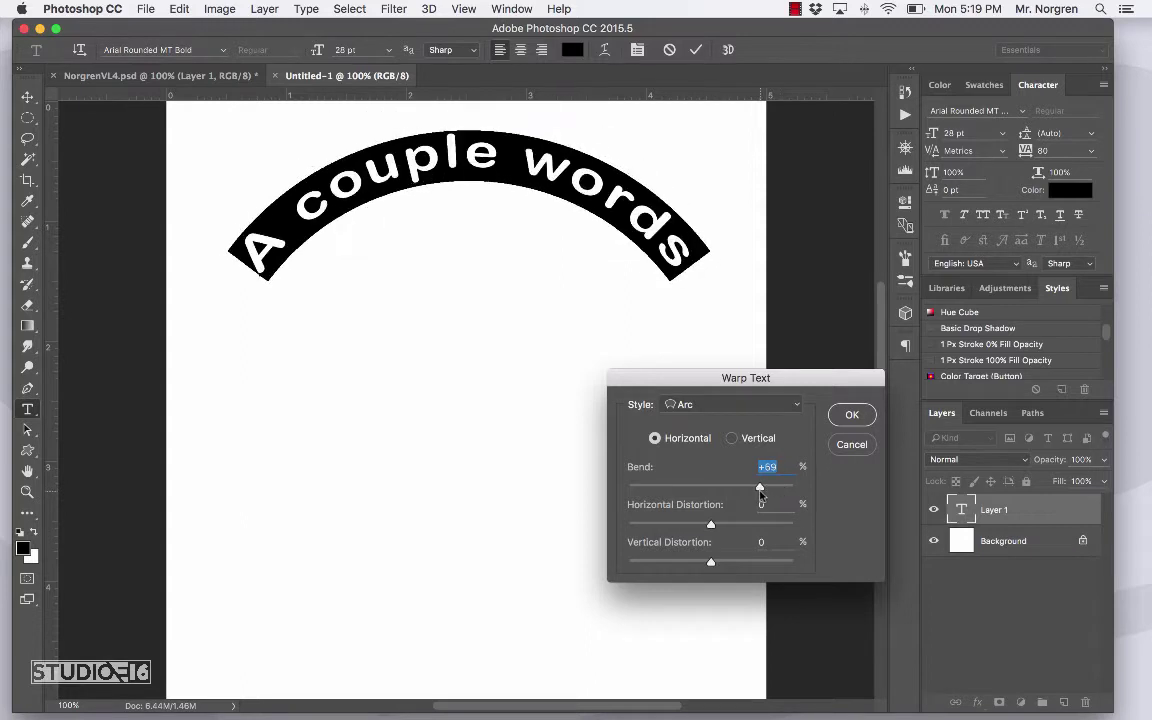
left_click(852, 415)
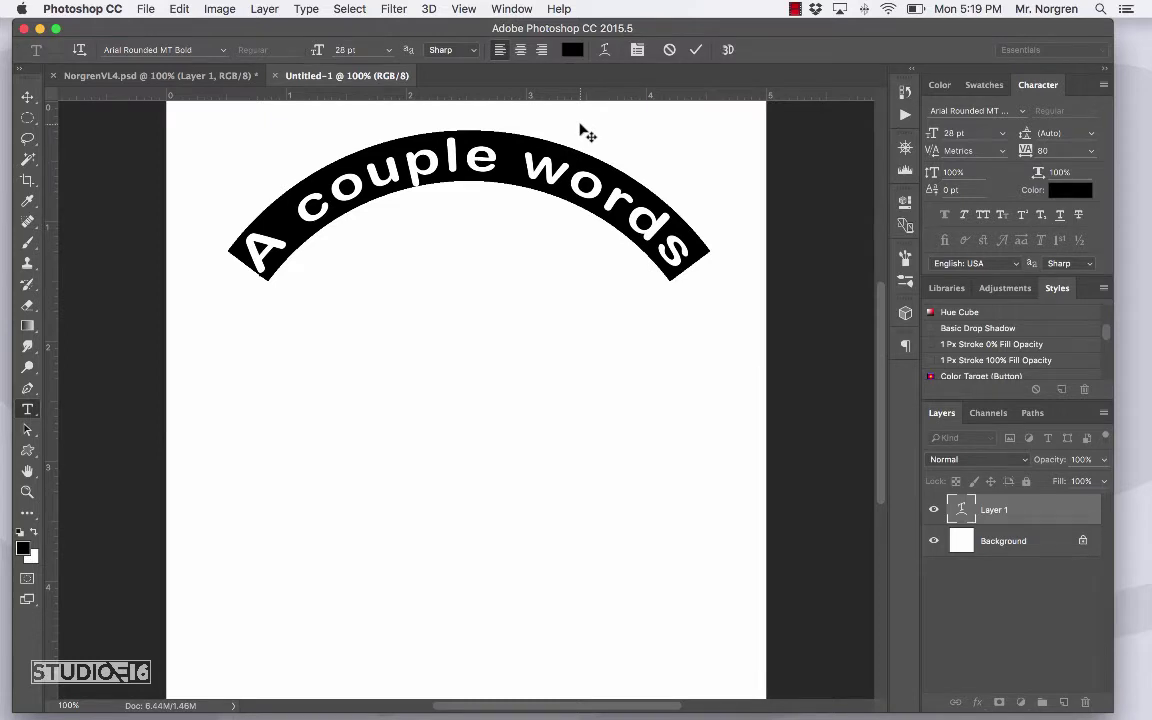
key("super+z")
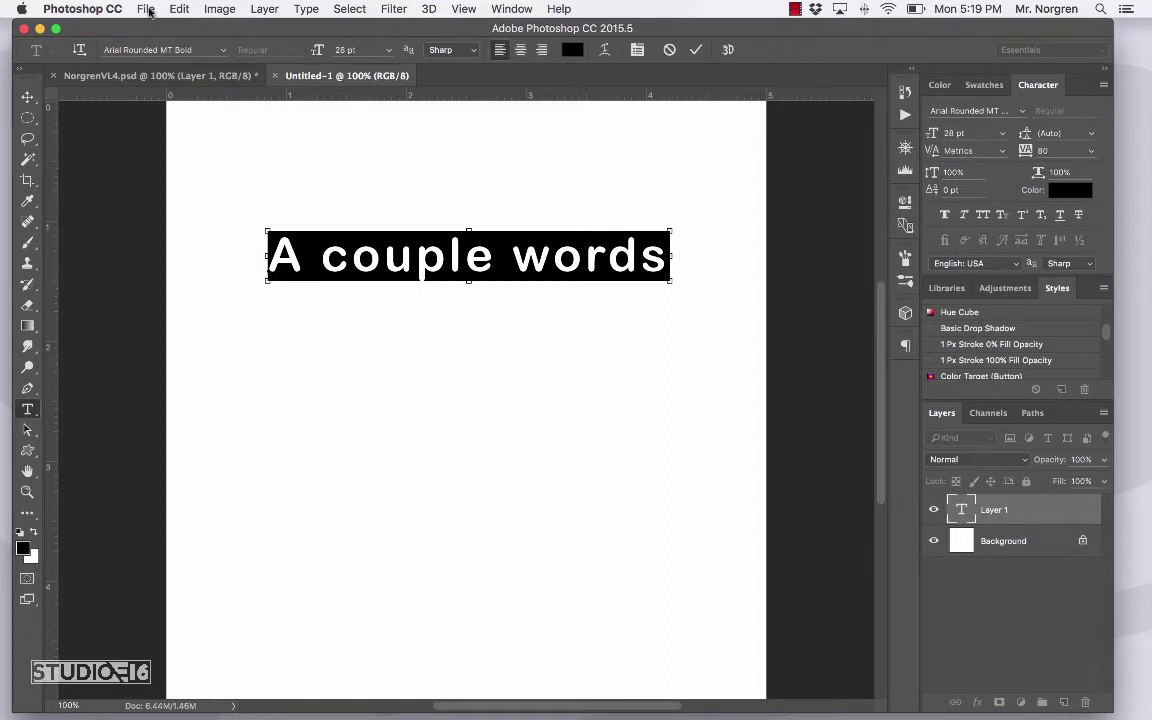
Save the document as NorgrenVL4.psd in the Norgren Video Lessons folder under Documents
key("super+s")
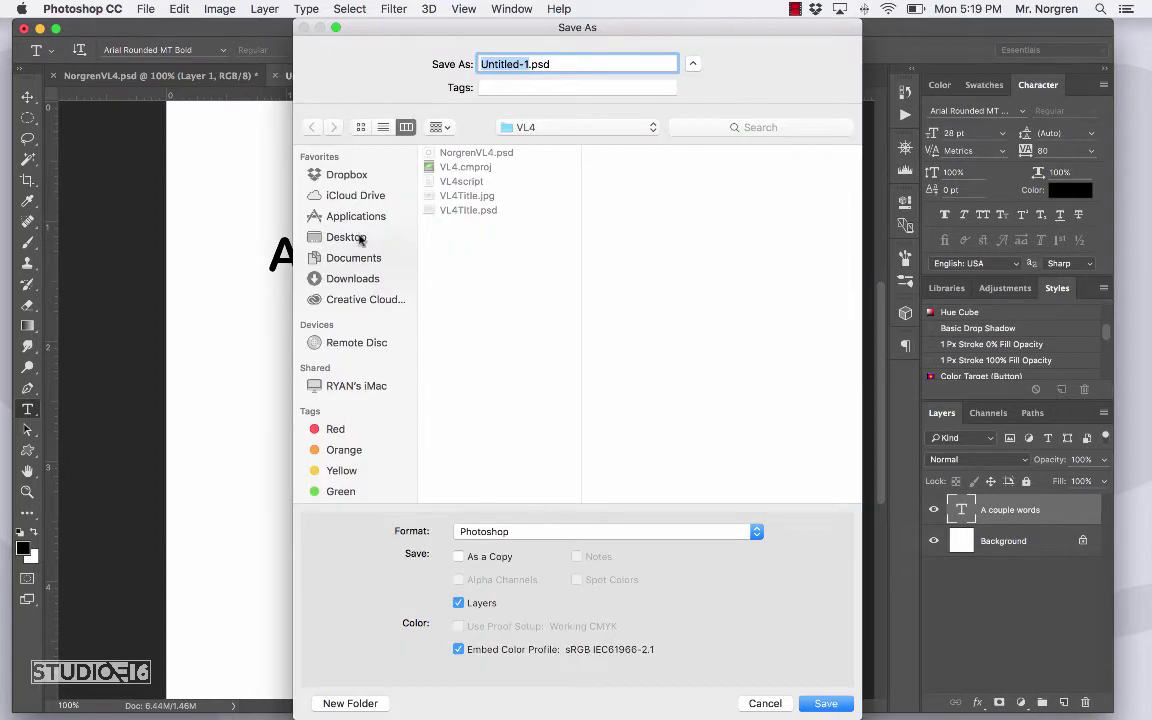
left_click(332, 256)
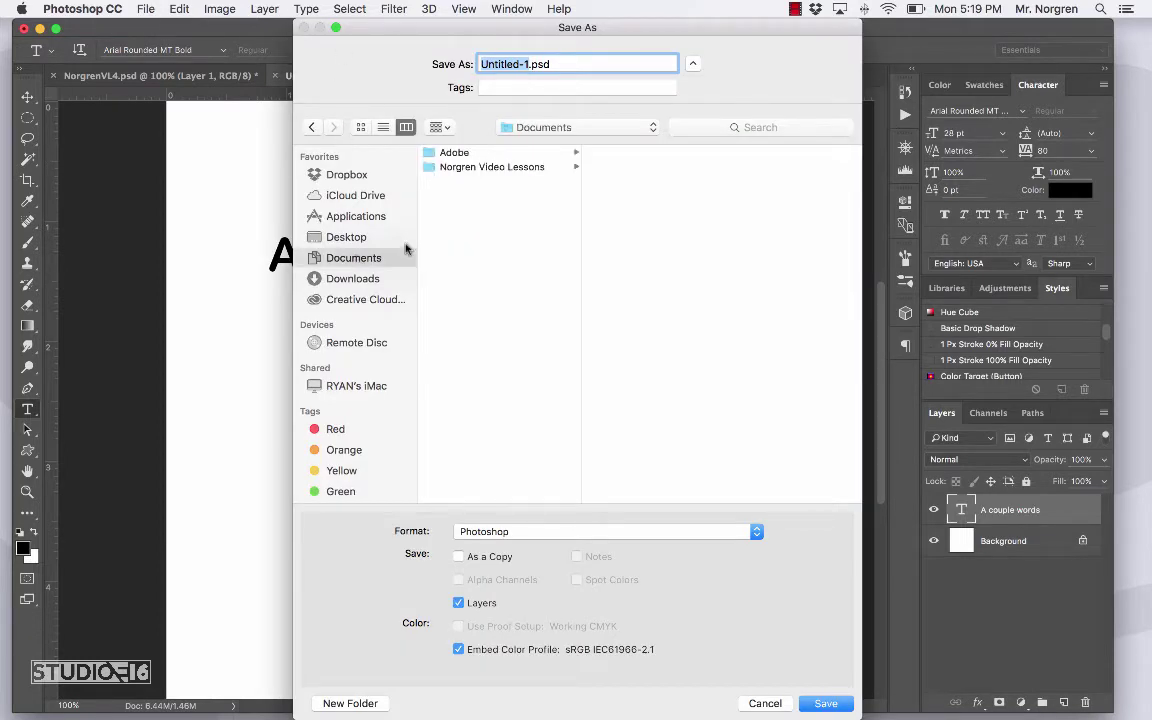
left_click(521, 168)
left_click(476, 66)
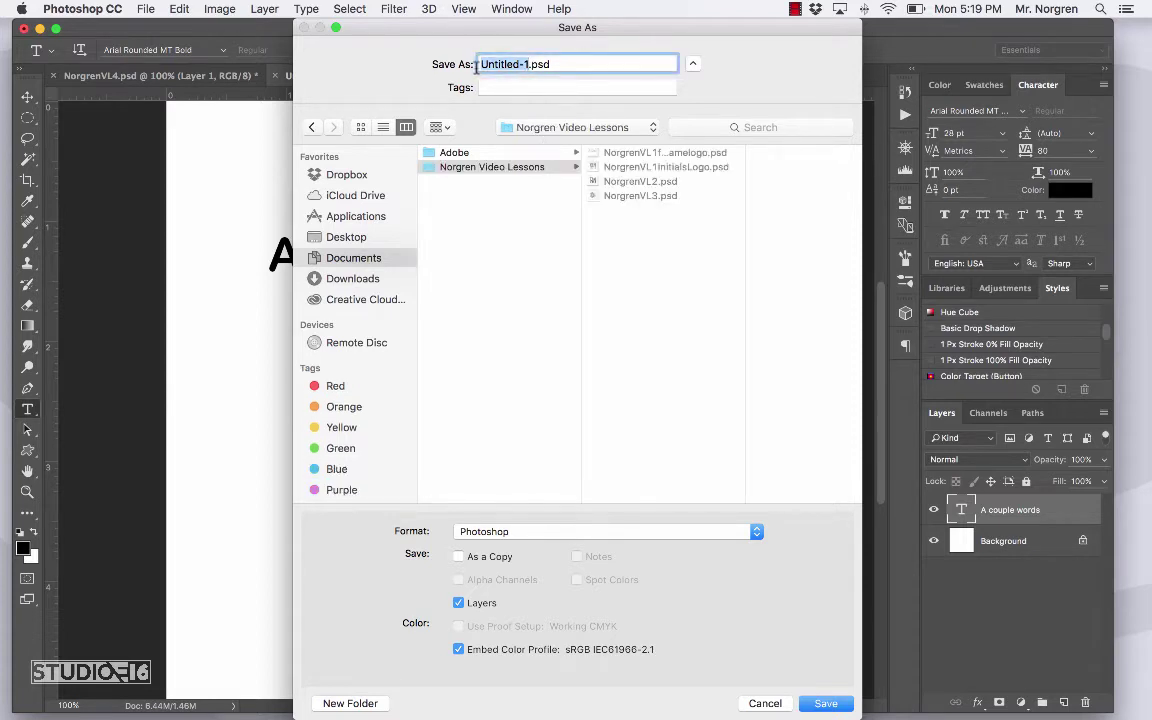
type("NorgrenVL")
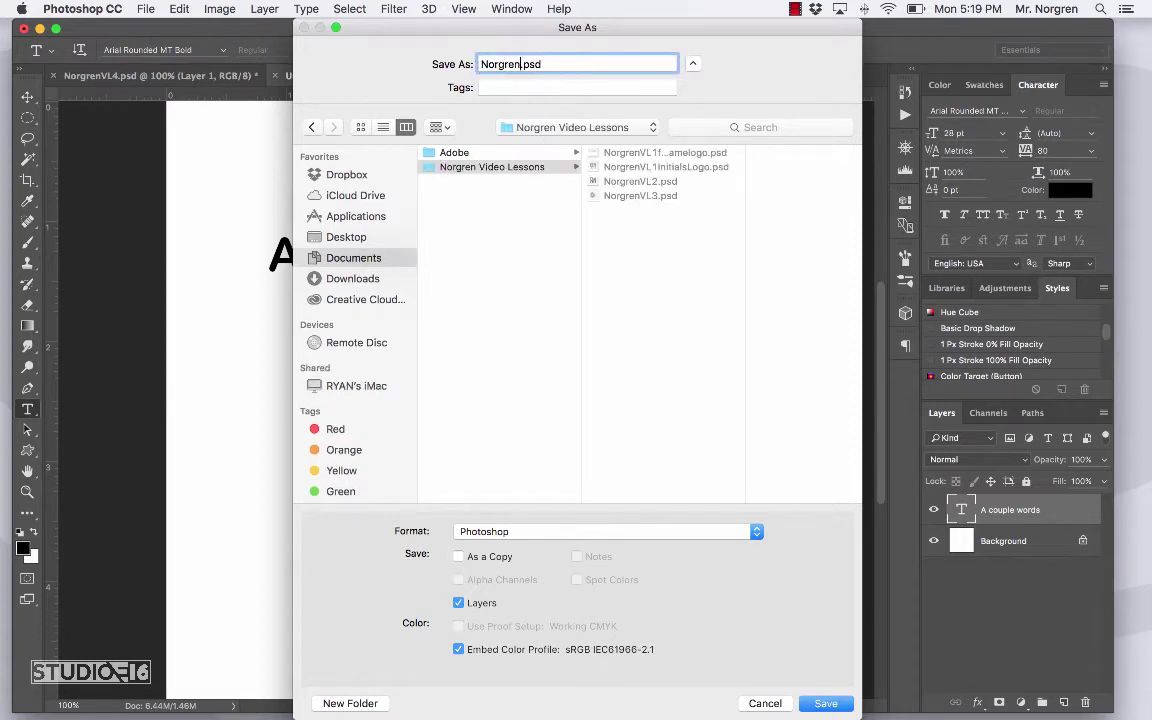
type("4")
key("Return")
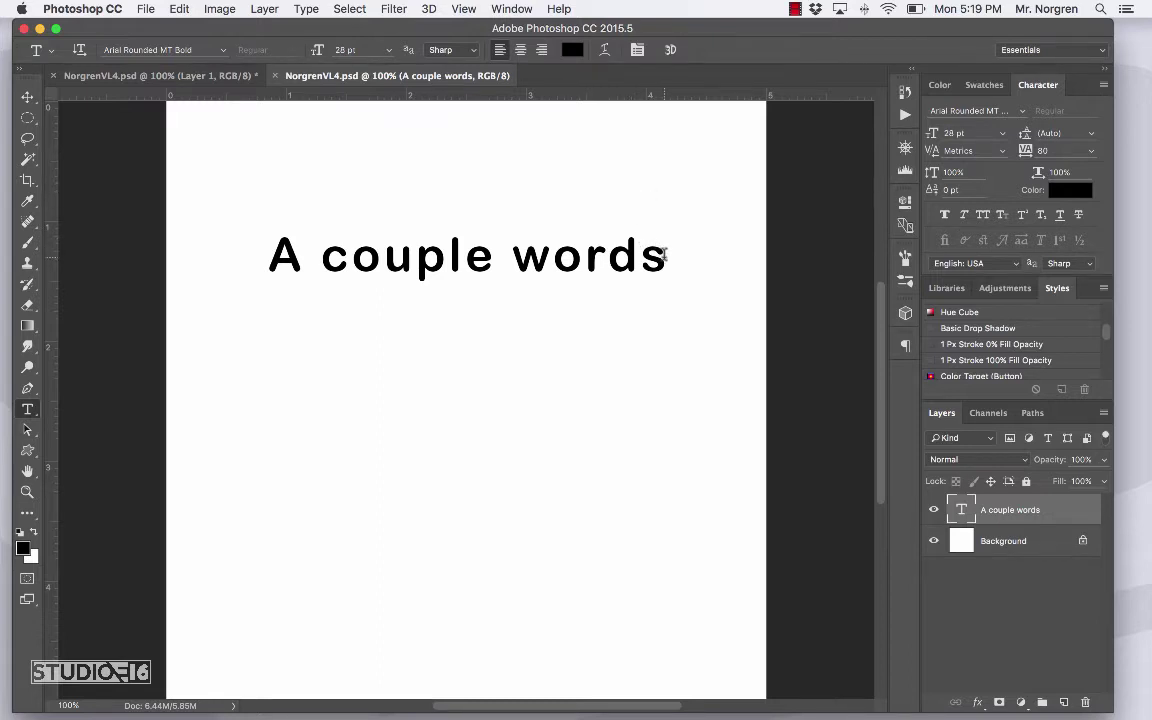
Warp 'A couple words' with the Flag style at +93 bend
left_click_drag(665, 255, 262, 258)
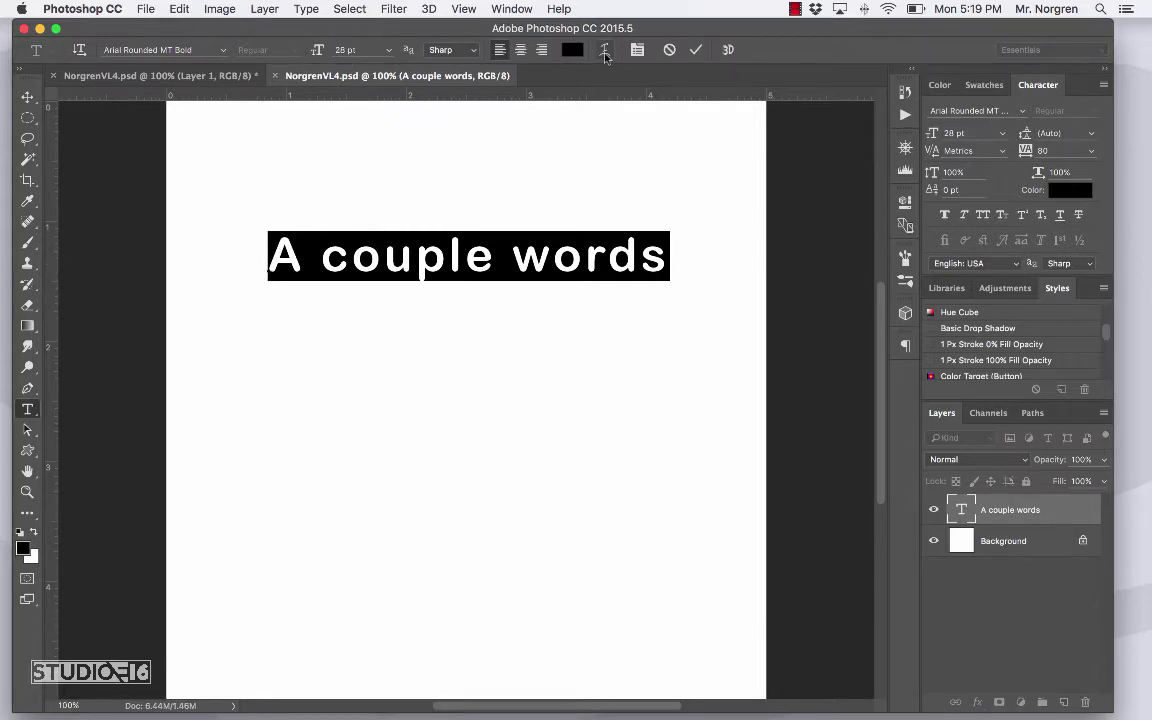
left_click(604, 52)
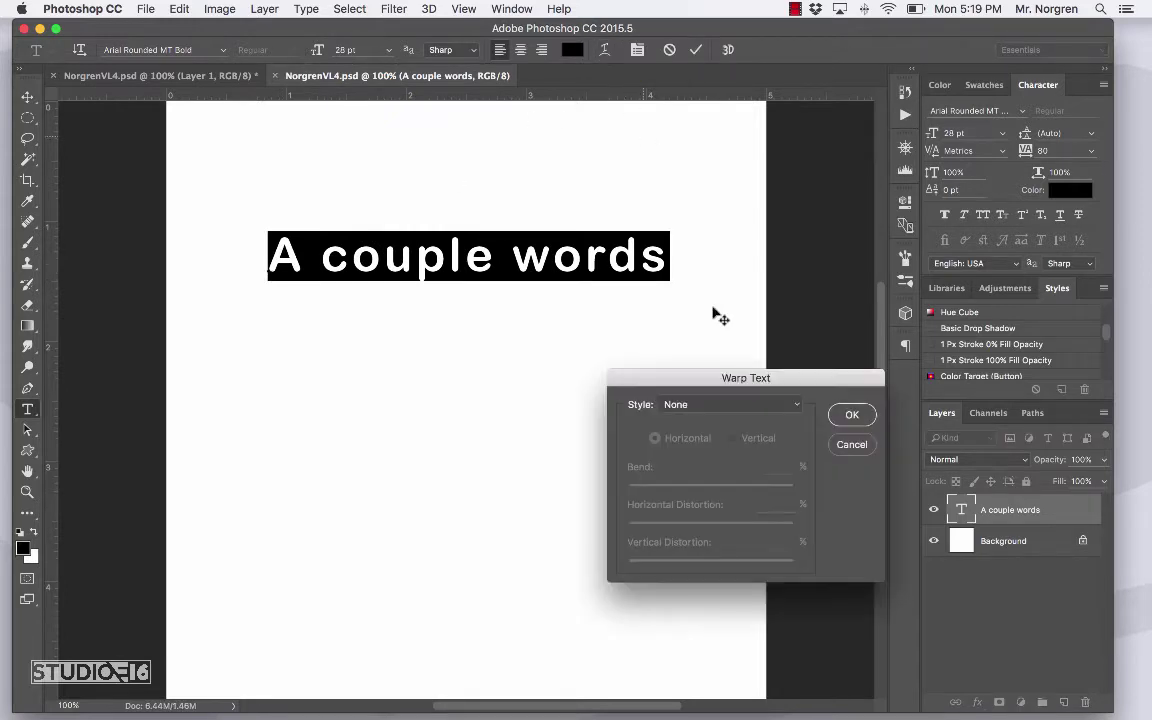
left_click(777, 407)
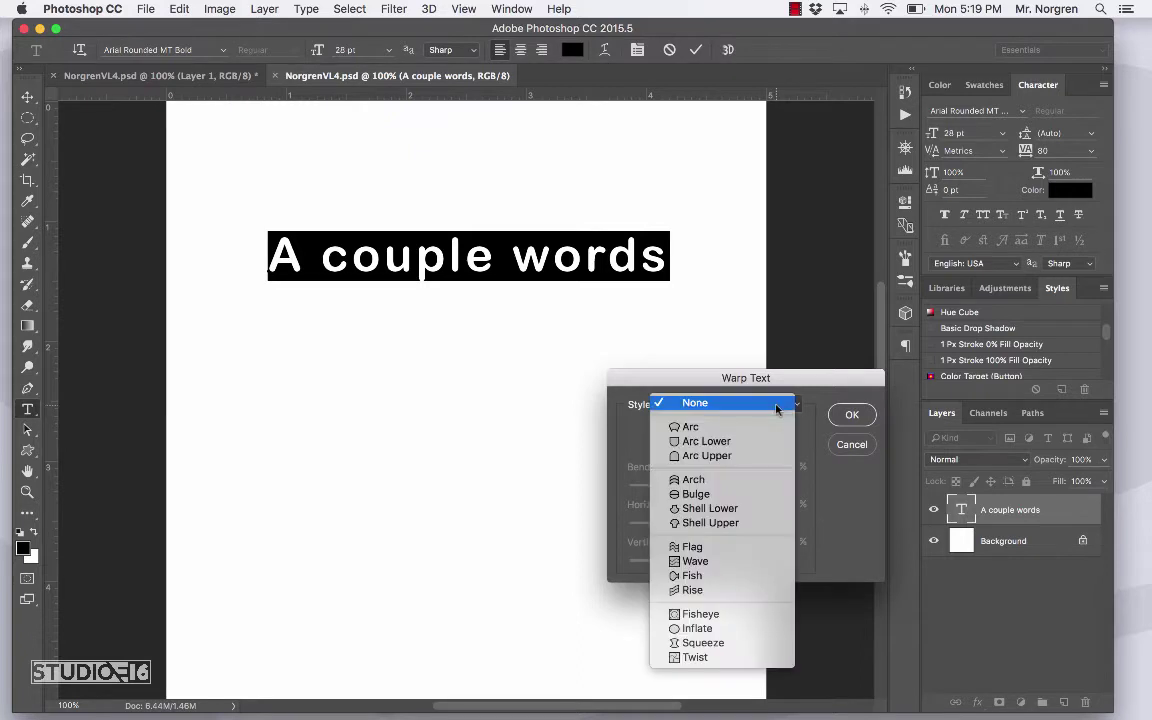
left_click(749, 481)
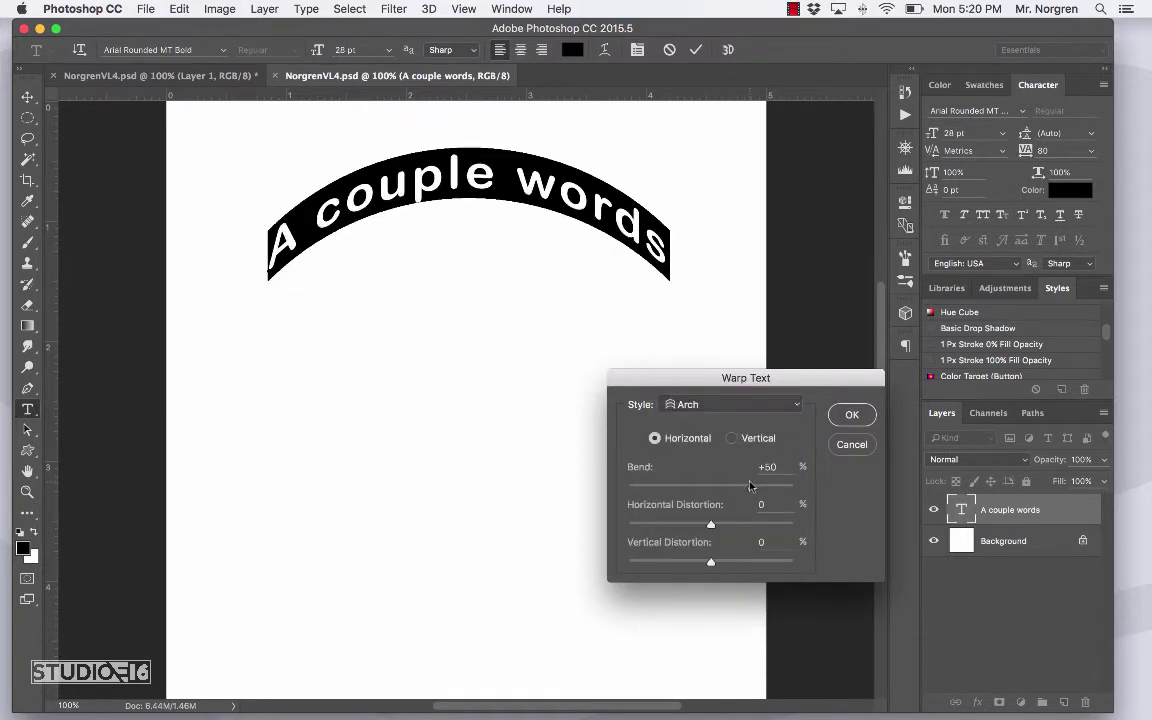
left_click(744, 406)
left_click(737, 418)
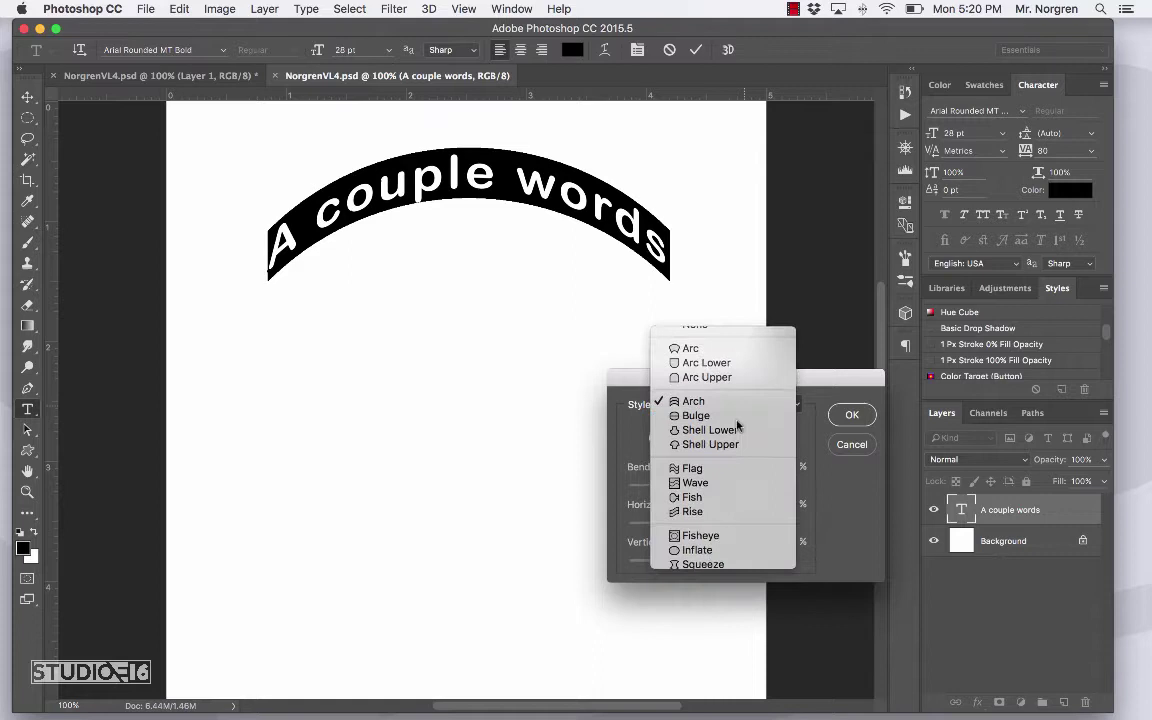
left_click(742, 404)
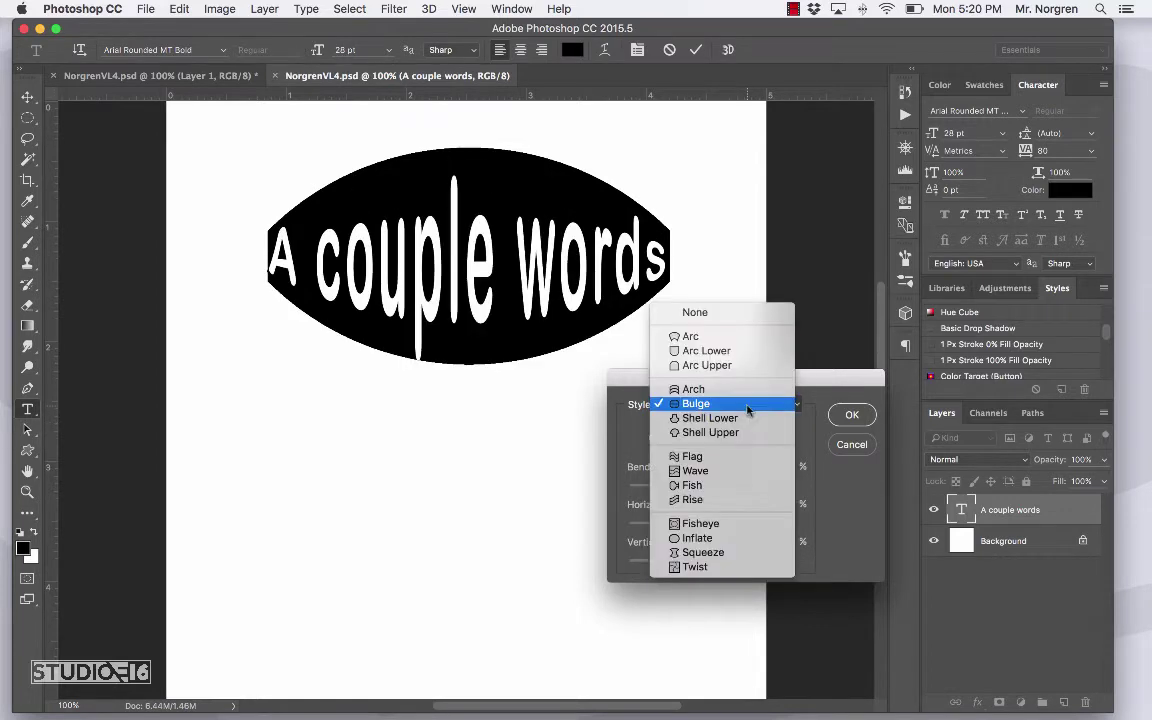
left_click(736, 461)
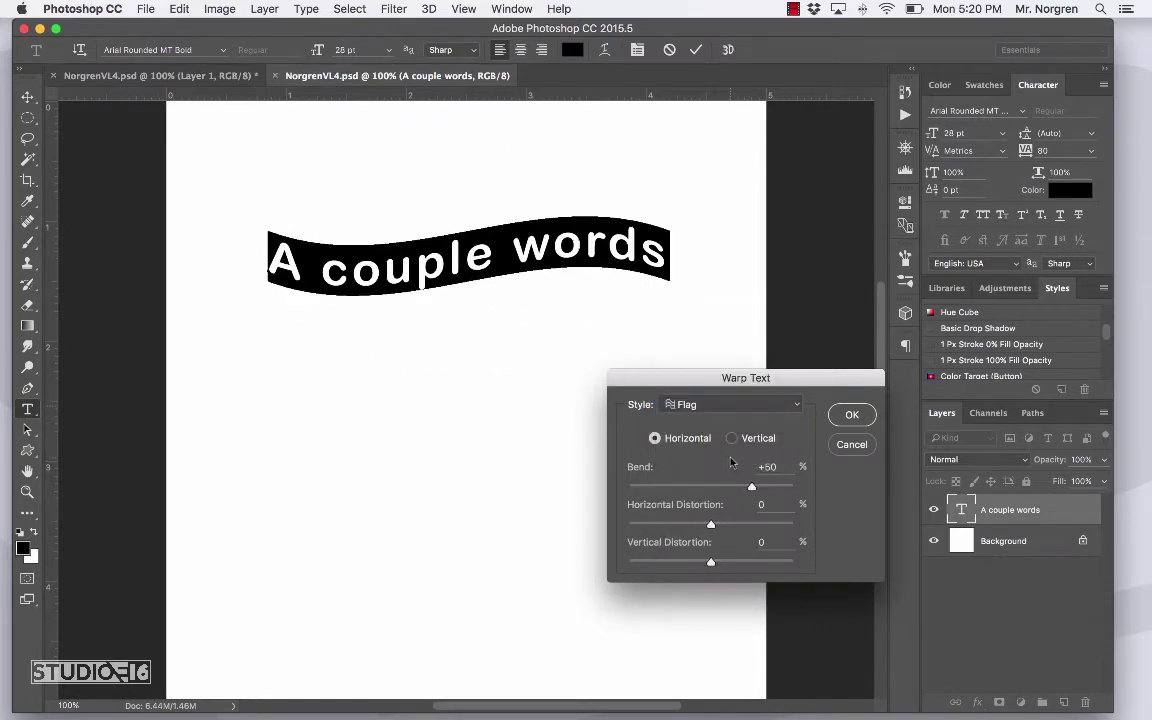
left_click_drag(752, 488, 788, 488)
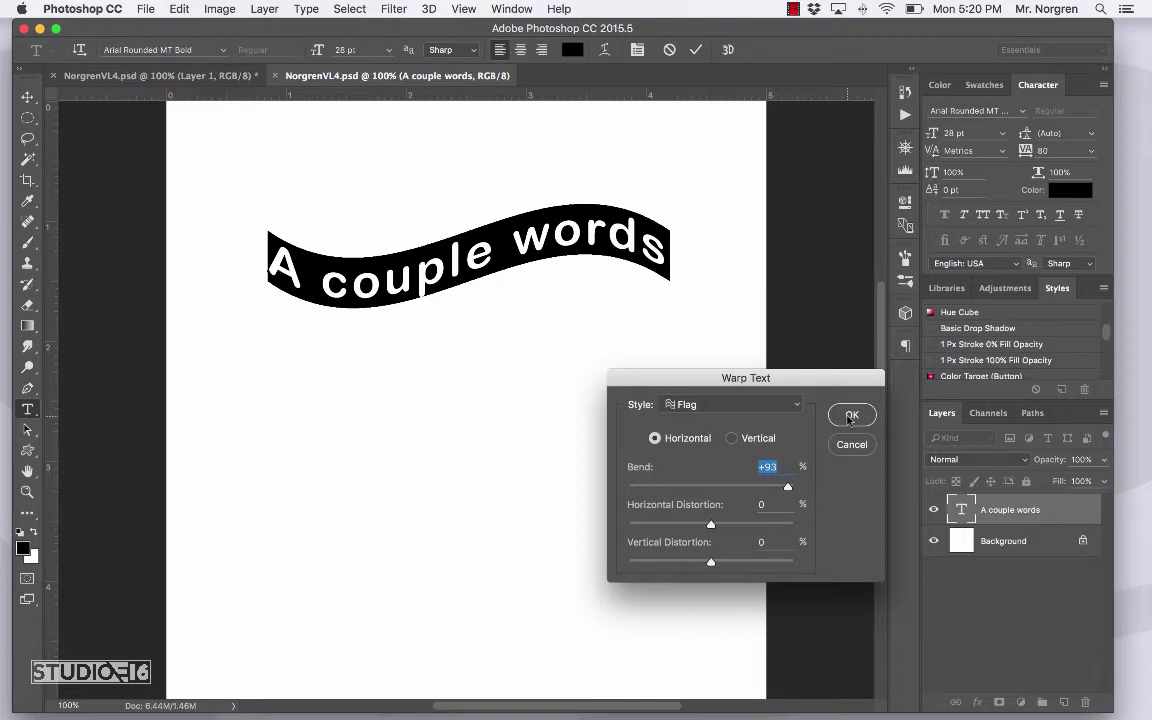
left_click(849, 418)
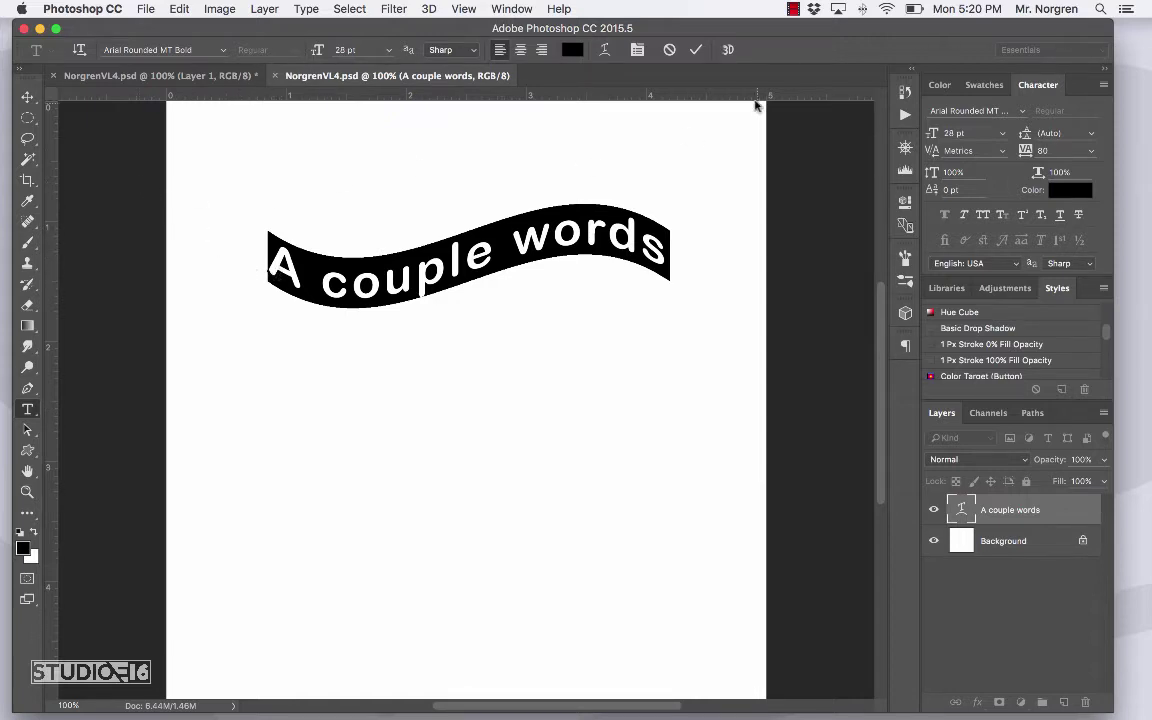
Commit the warped text, hide its layer, and switch to the Ellipse Tool
left_click(695, 52)
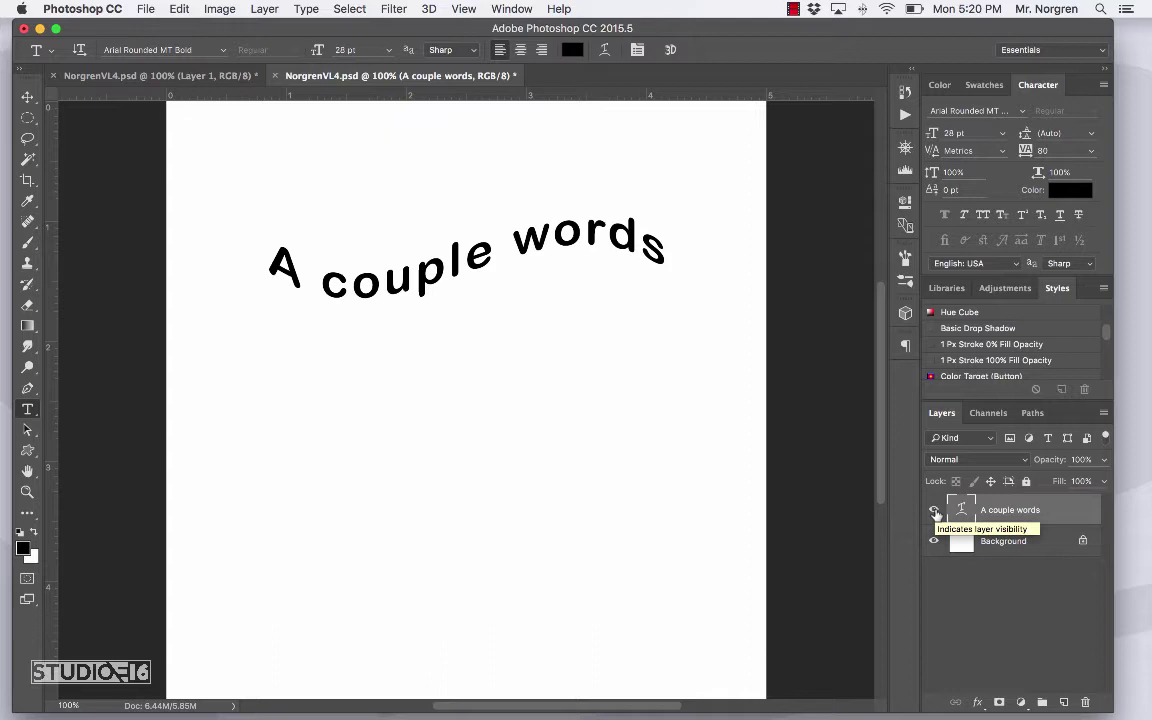
left_click(935, 511)
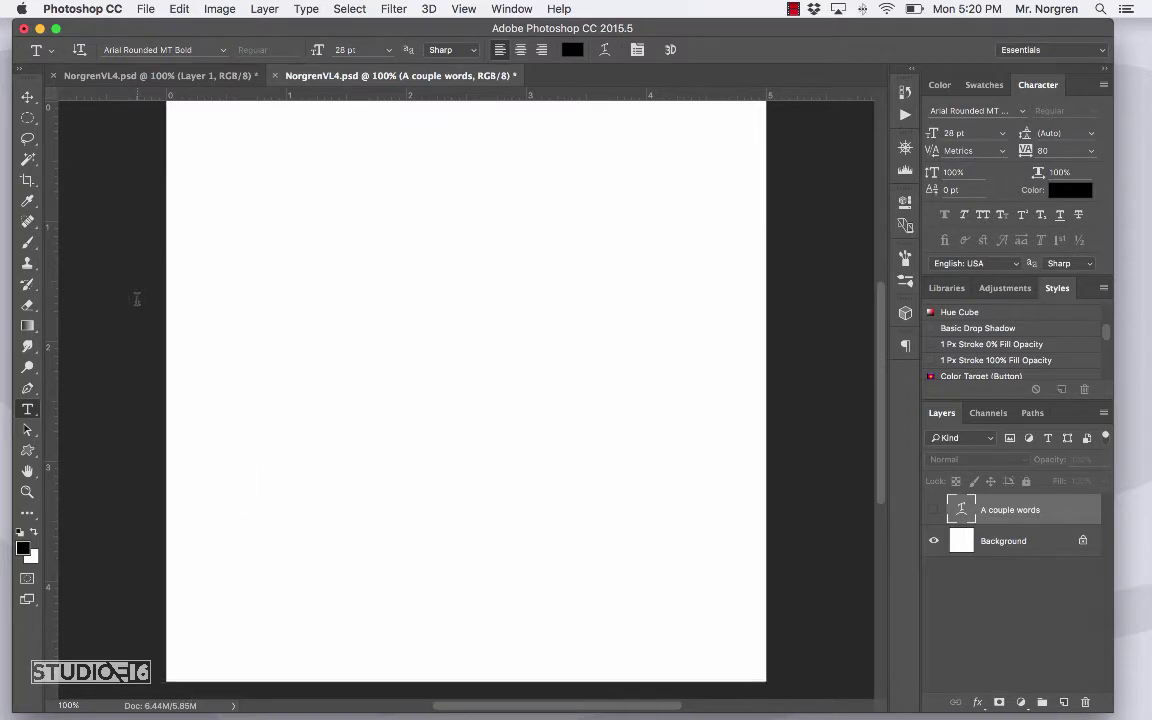
scroll(137, 299, "down", 3)
scroll(97, 205, "up", 3)
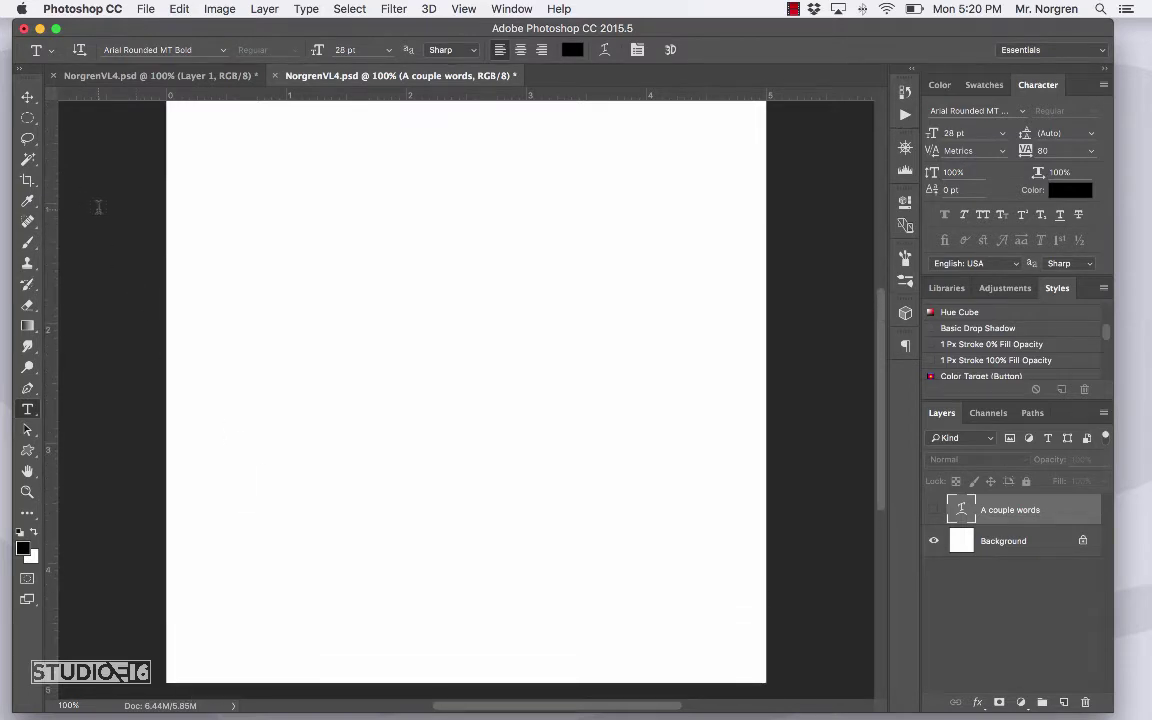
left_click(29, 119)
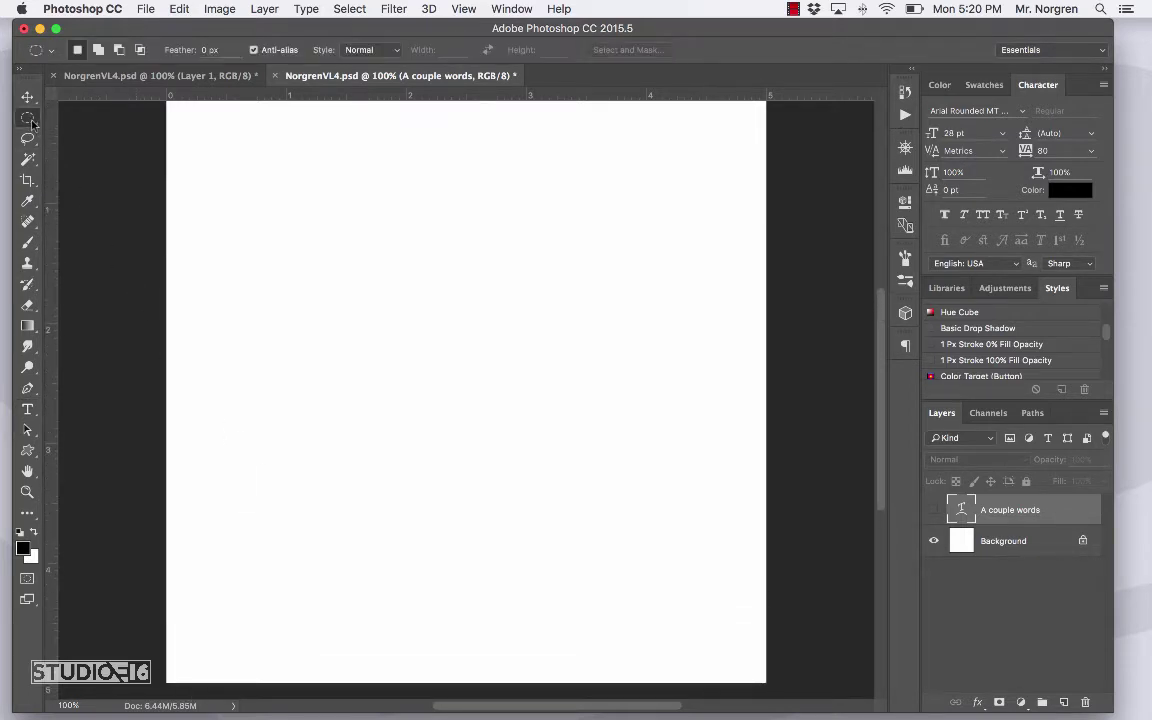
left_click(72, 118)
left_click(28, 452)
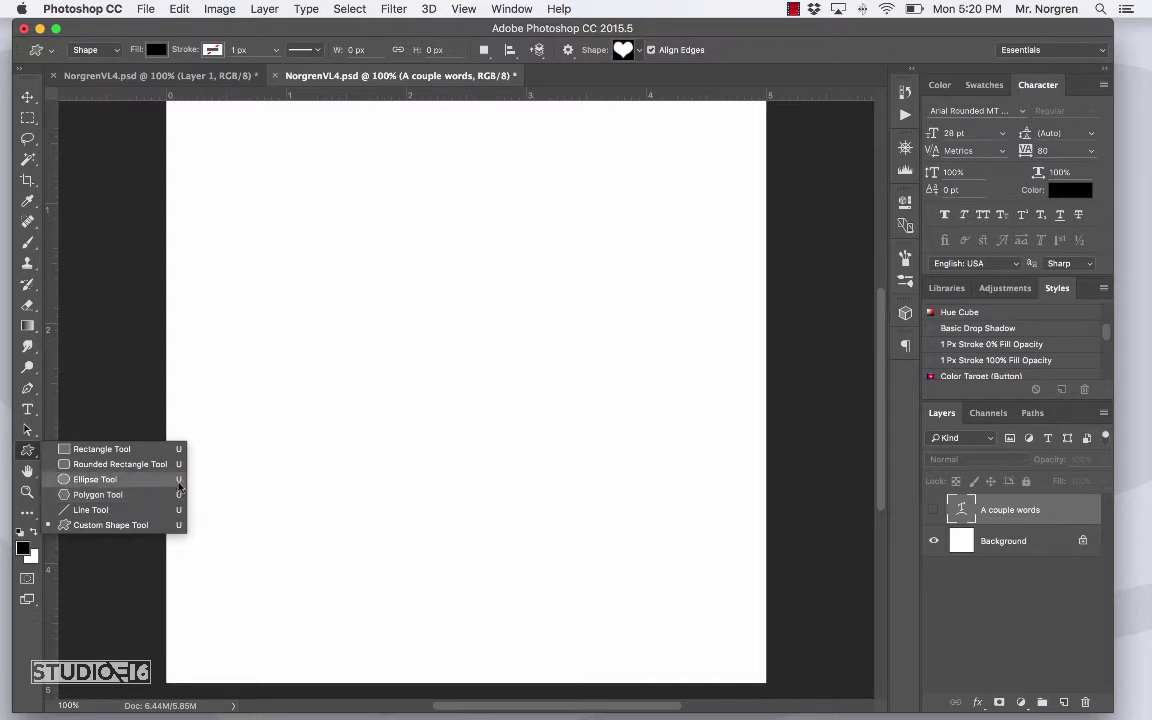
left_click(96, 480)
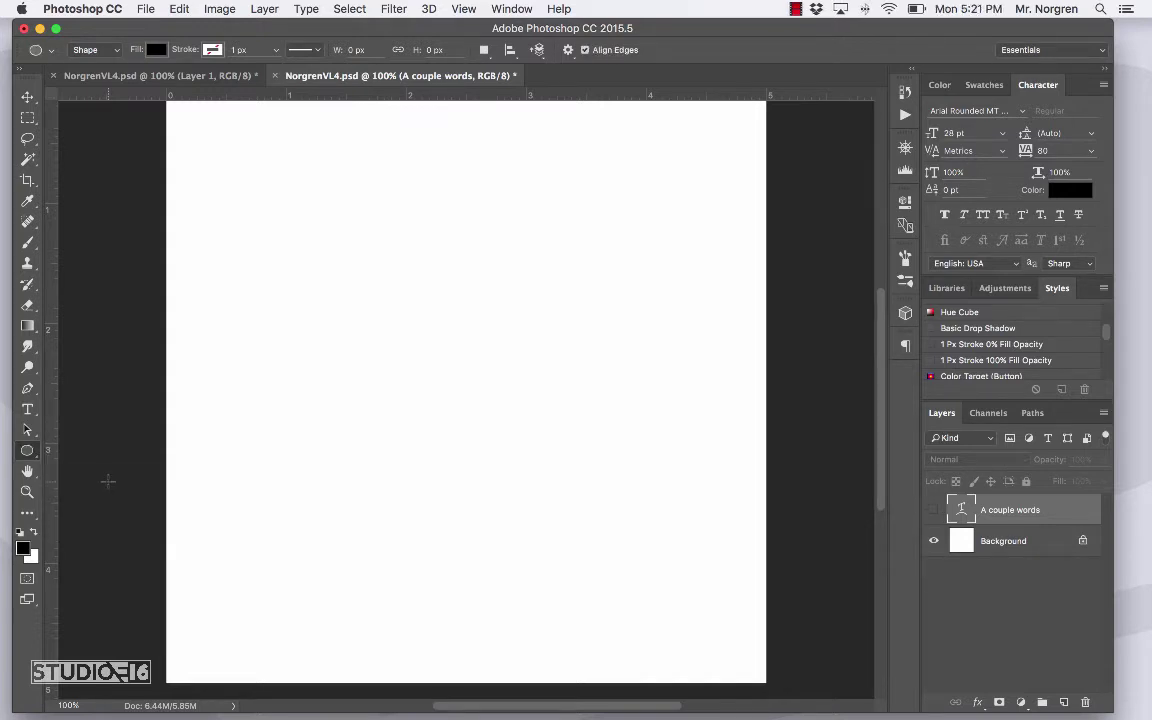
Set the foreground to blue-cyan #1ba0cc and draw an 869 px circle mid-canvas
left_click(22, 558)
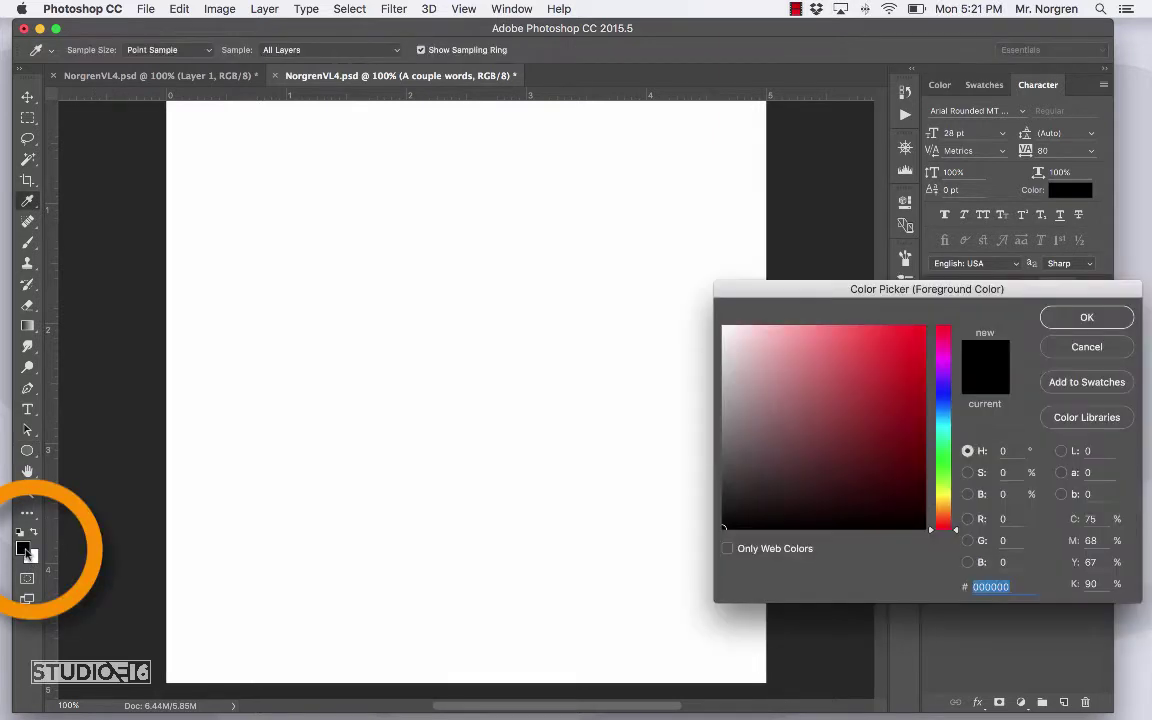
left_click(945, 419)
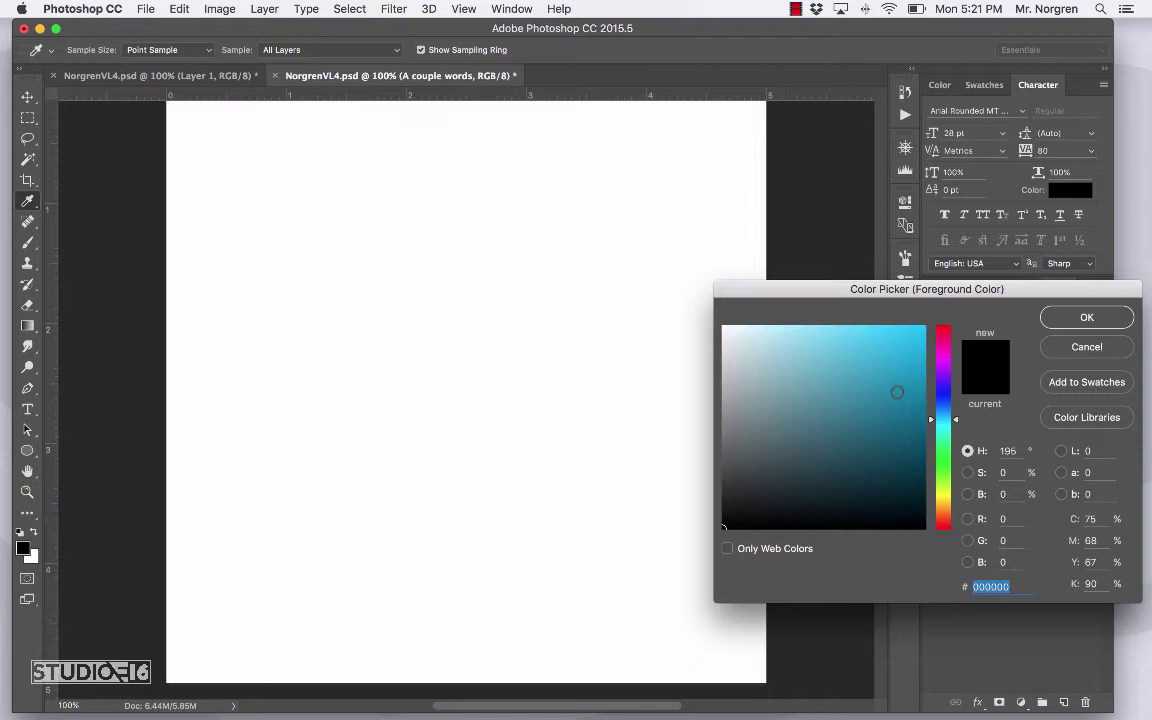
left_click(898, 366)
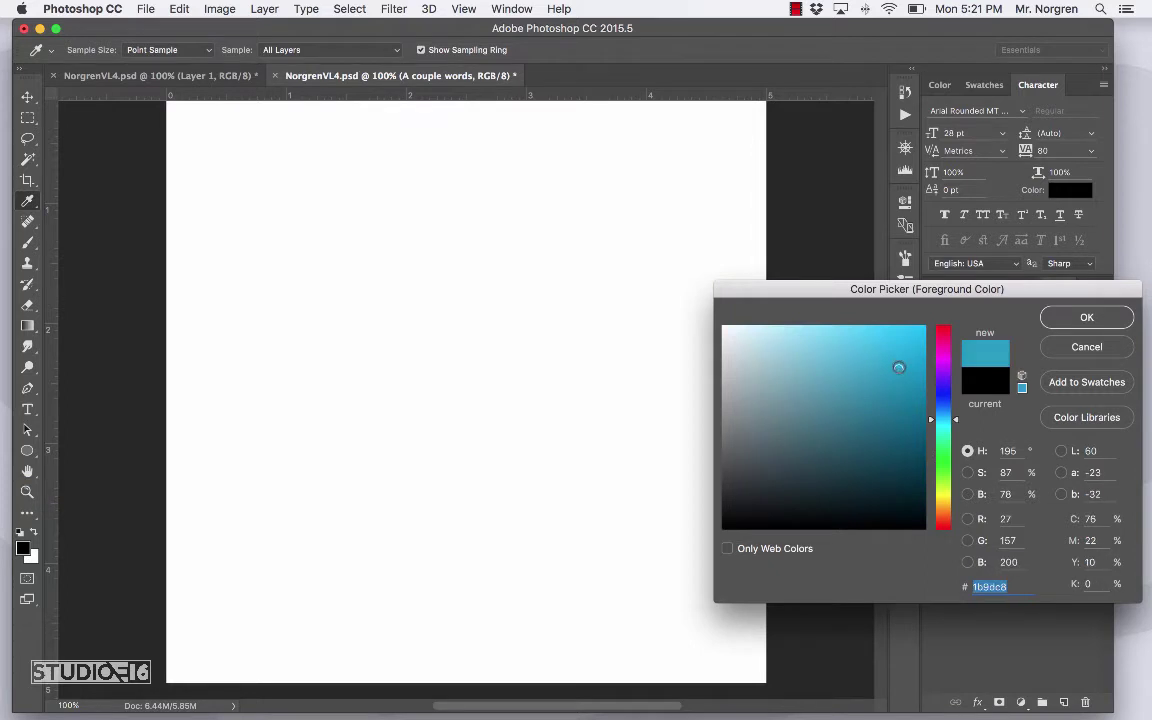
left_click(1086, 318)
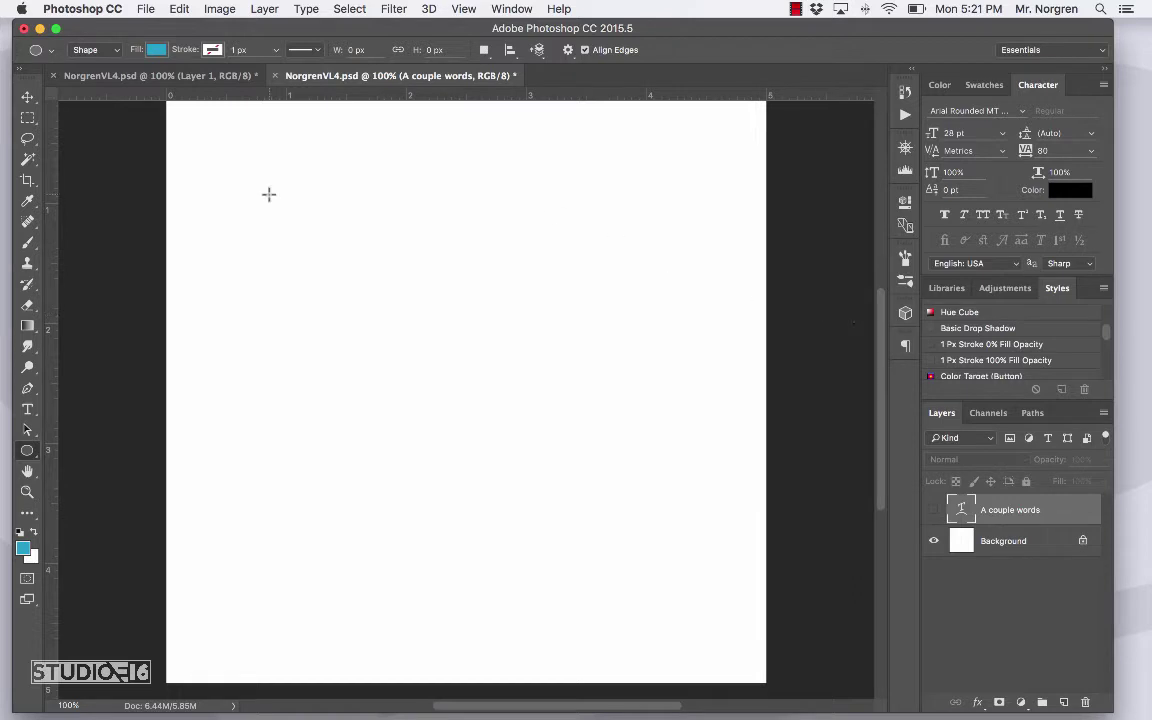
mouse_move(290, 211)
left_mouse_down()
mouse_move(519, 447)
mouse_move(645, 555)
left_mouse_up()
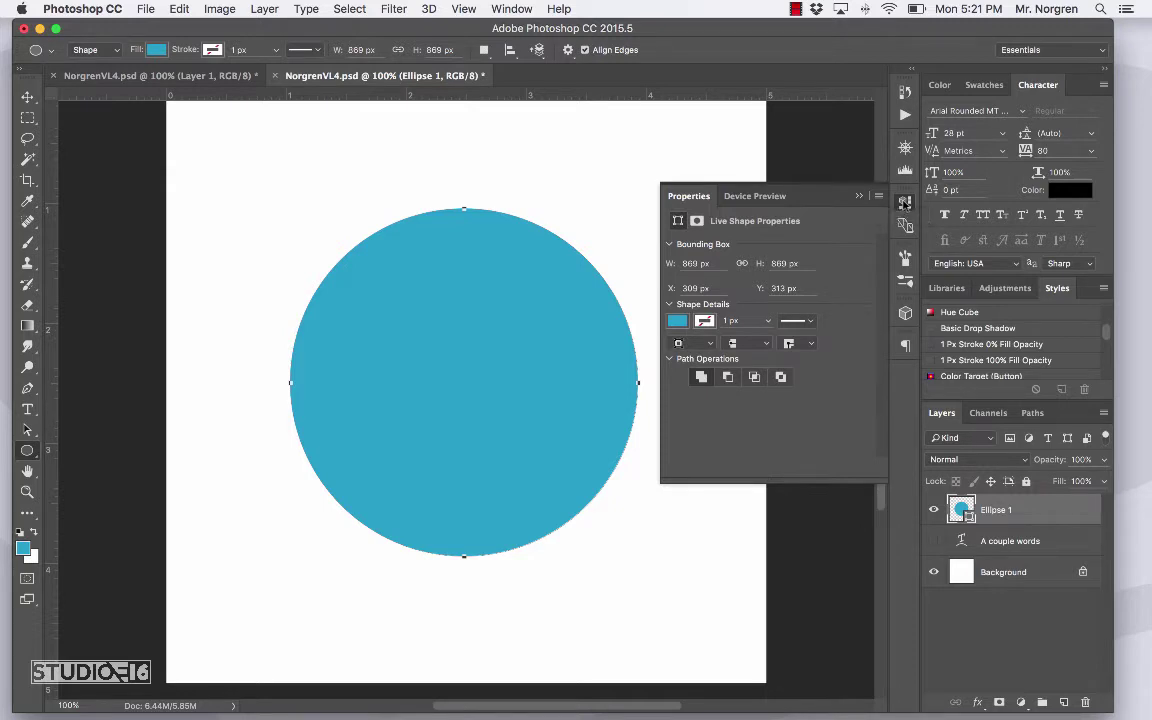
left_click(905, 202)
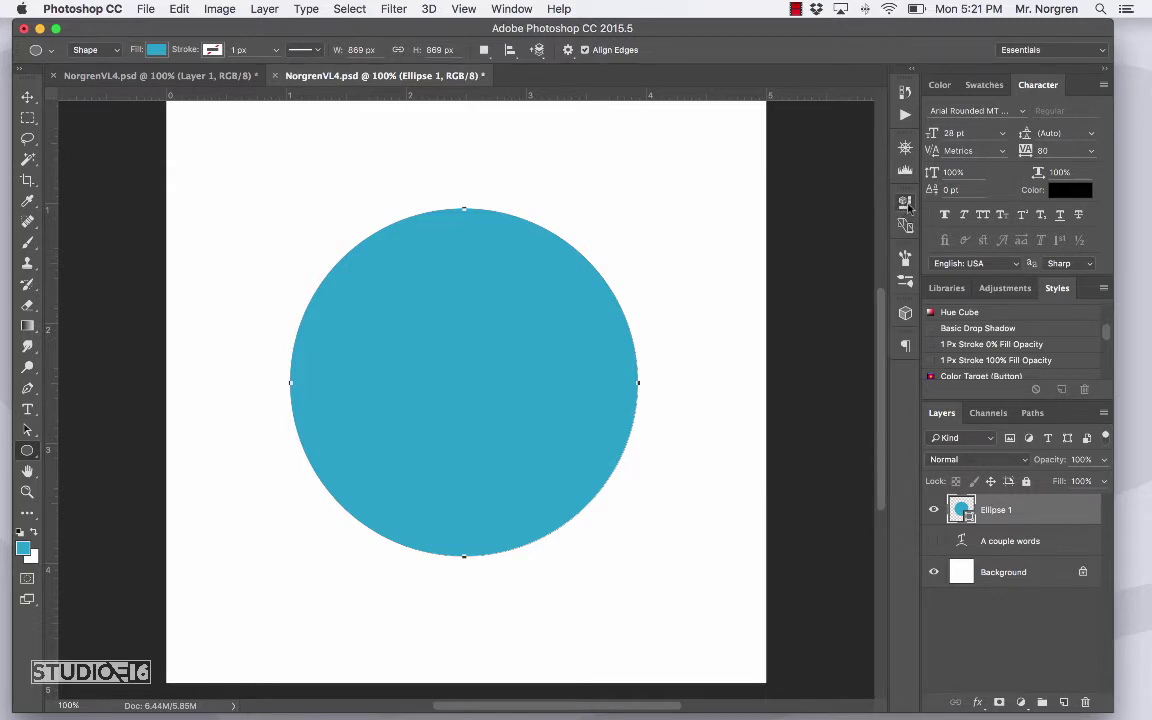
key("t")
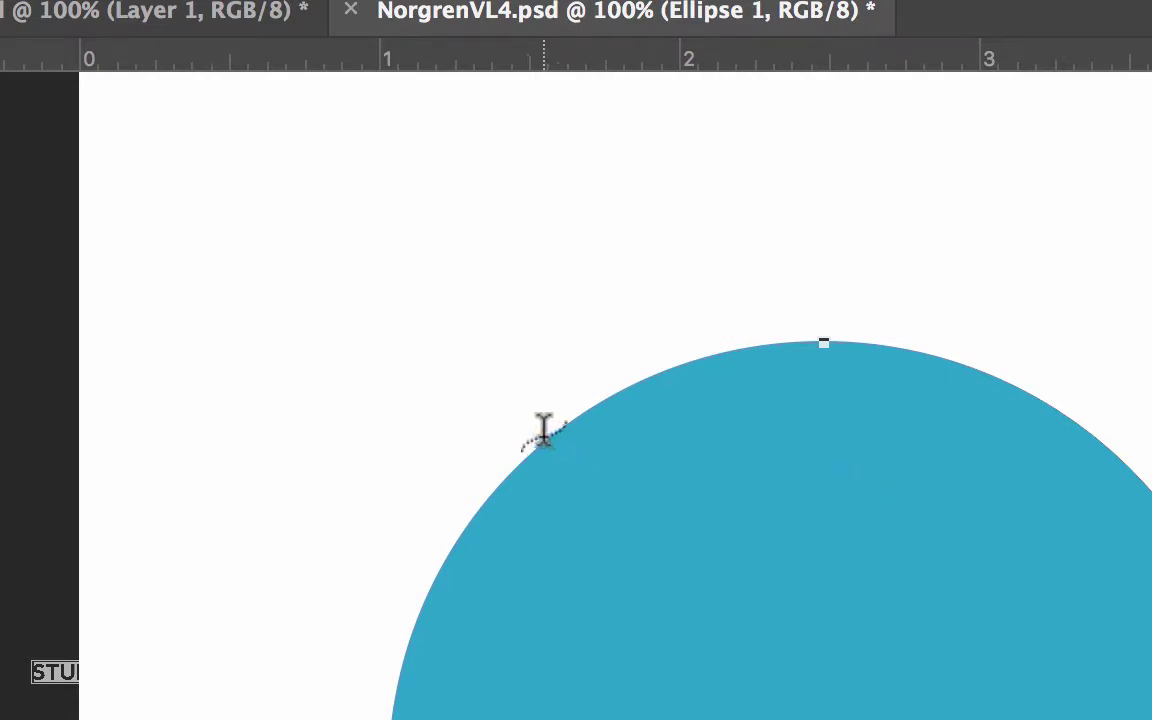
scroll(543, 430, "right", 1)
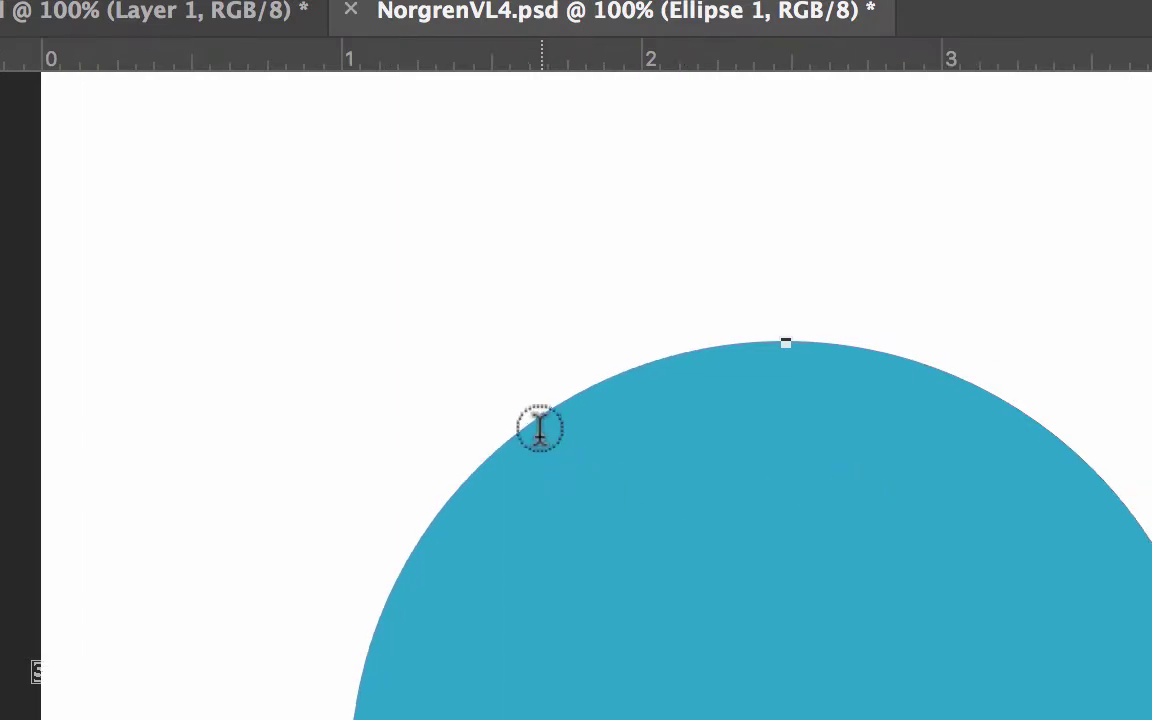
left_click(469, 404)
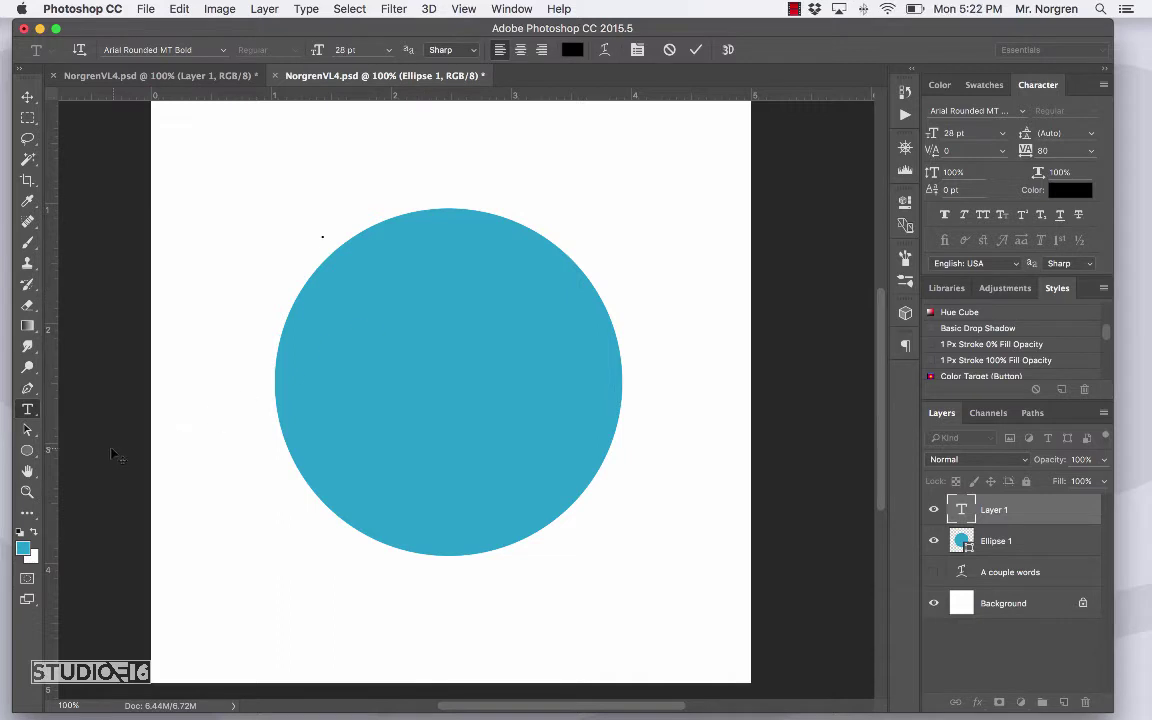
left_click(28, 432)
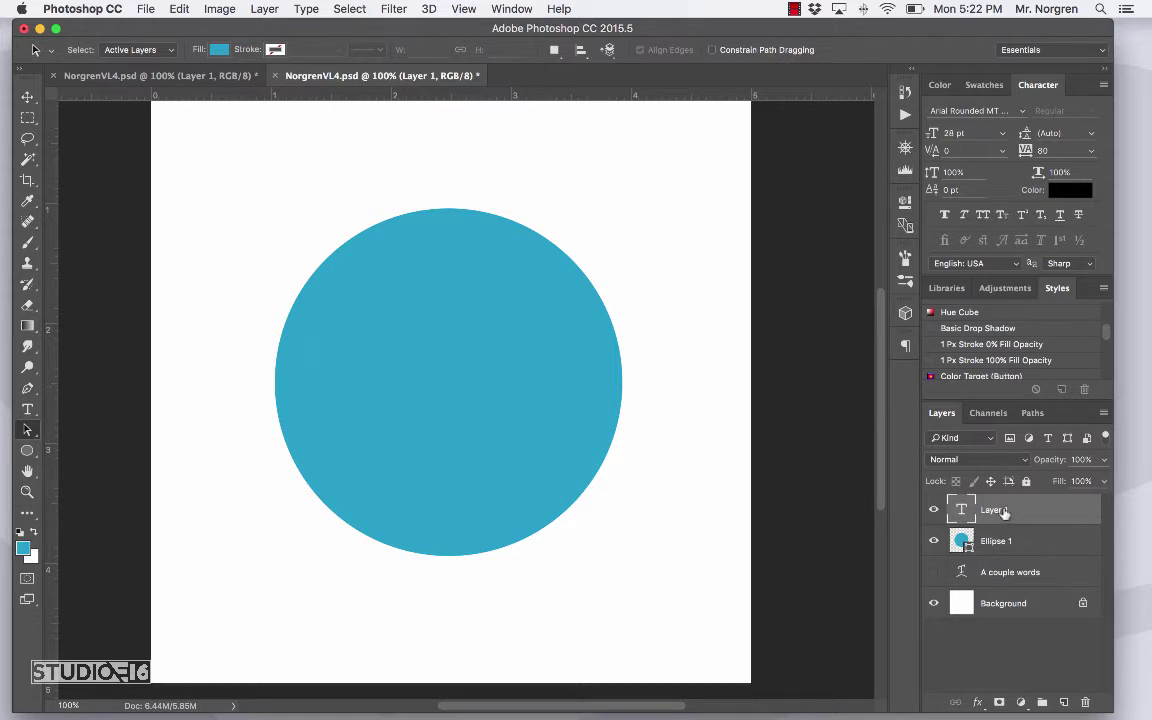
left_click_drag(1005, 511, 1083, 702)
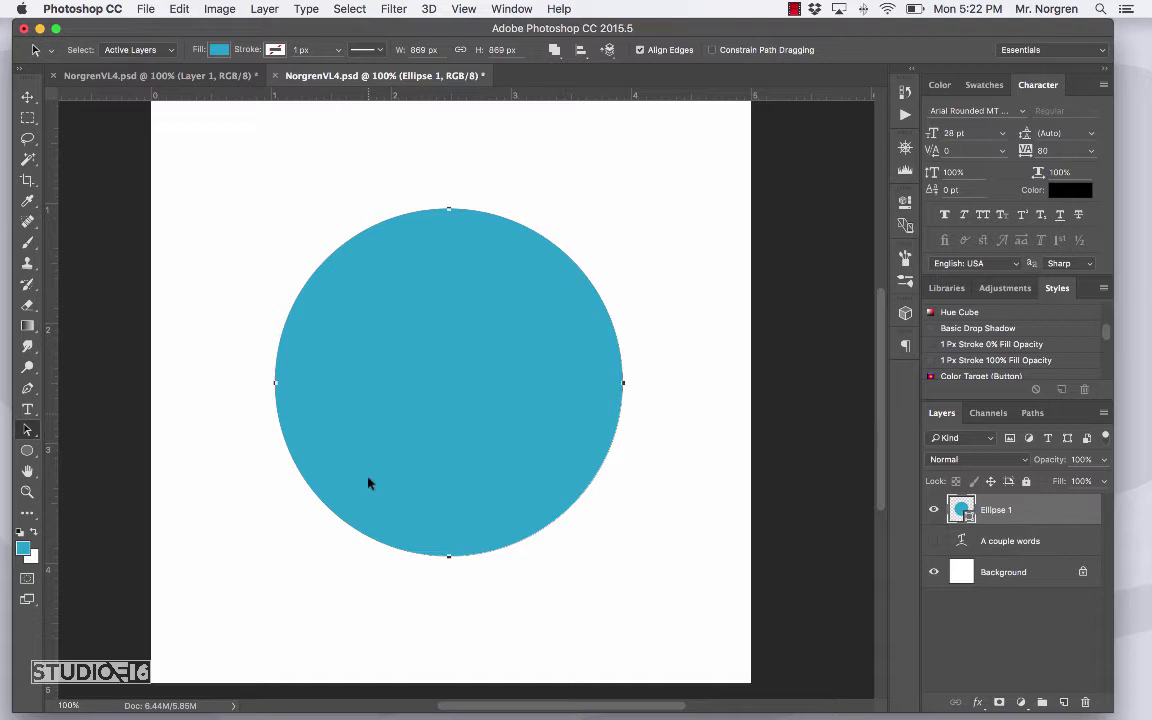
Type RYAN NORGREN along the blue circle's outline and commit it
left_click(27, 409)
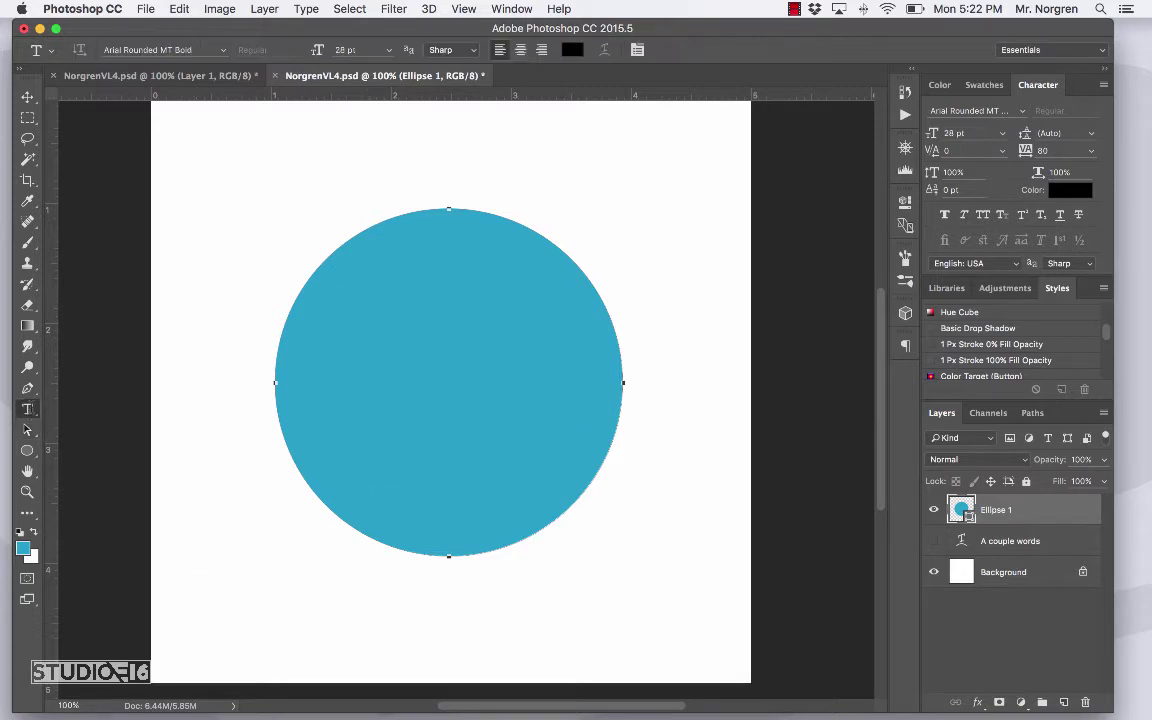
left_click(319, 262)
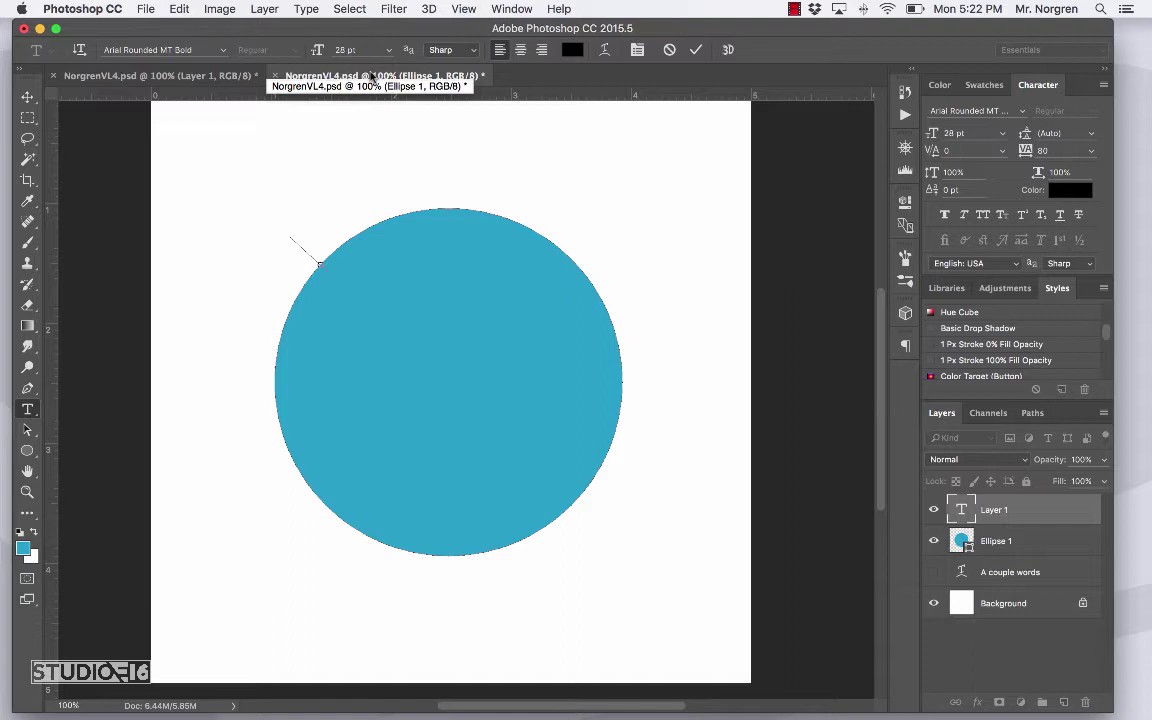
type("RYAN N")
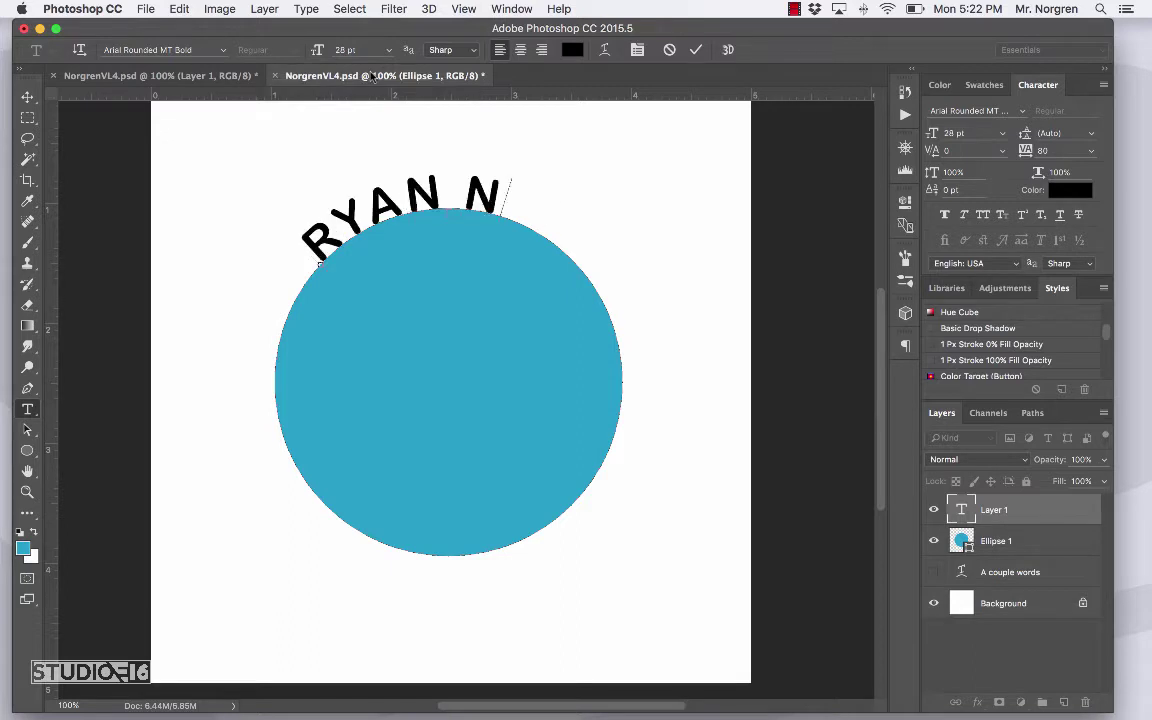
type("ORGREN")
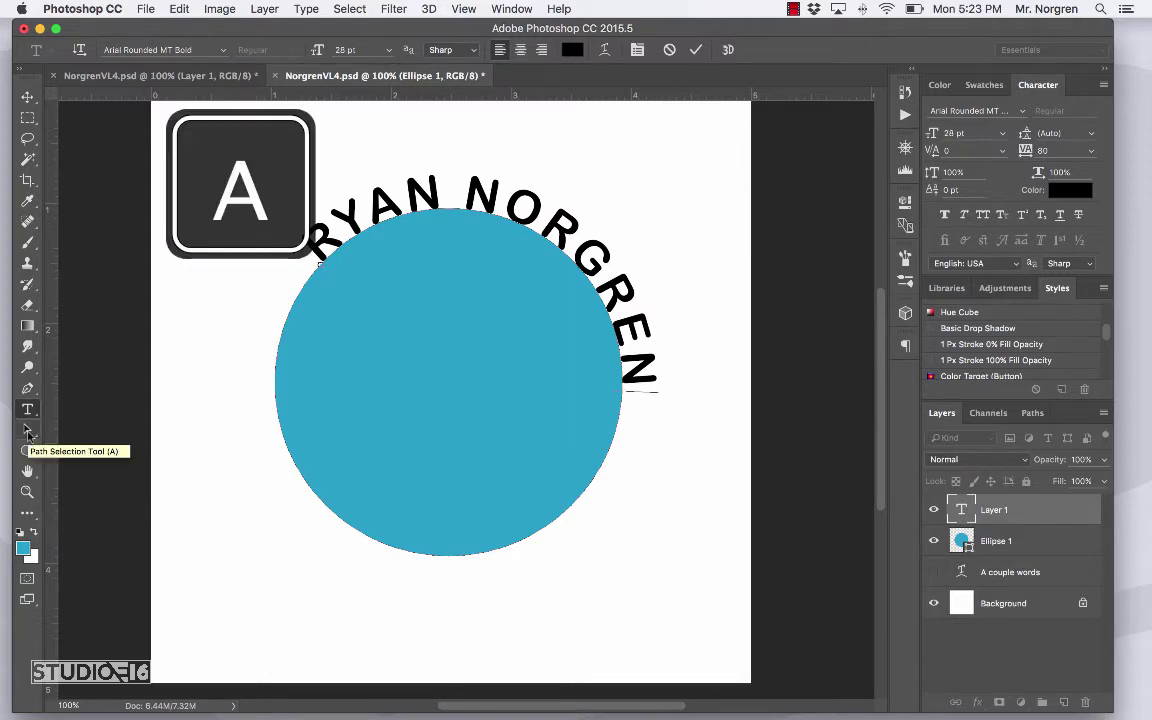
left_click(27, 432)
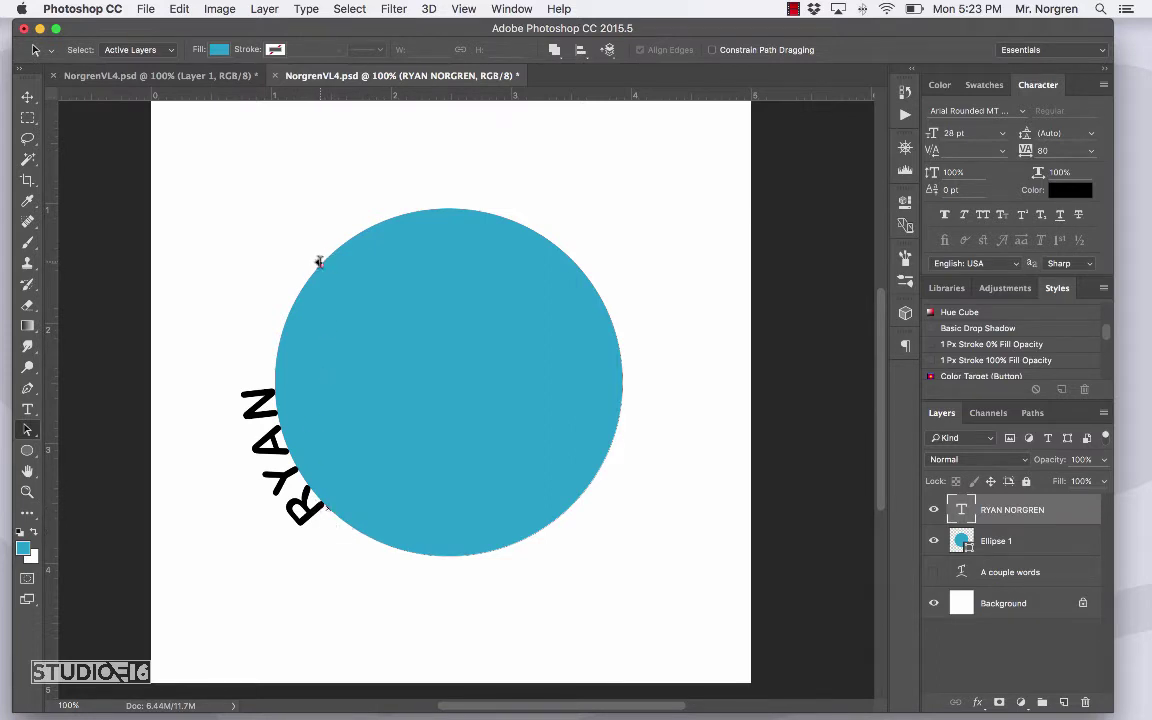
left_click_drag(319, 262, 415, 193)
left_click_drag(571, 257, 594, 293)
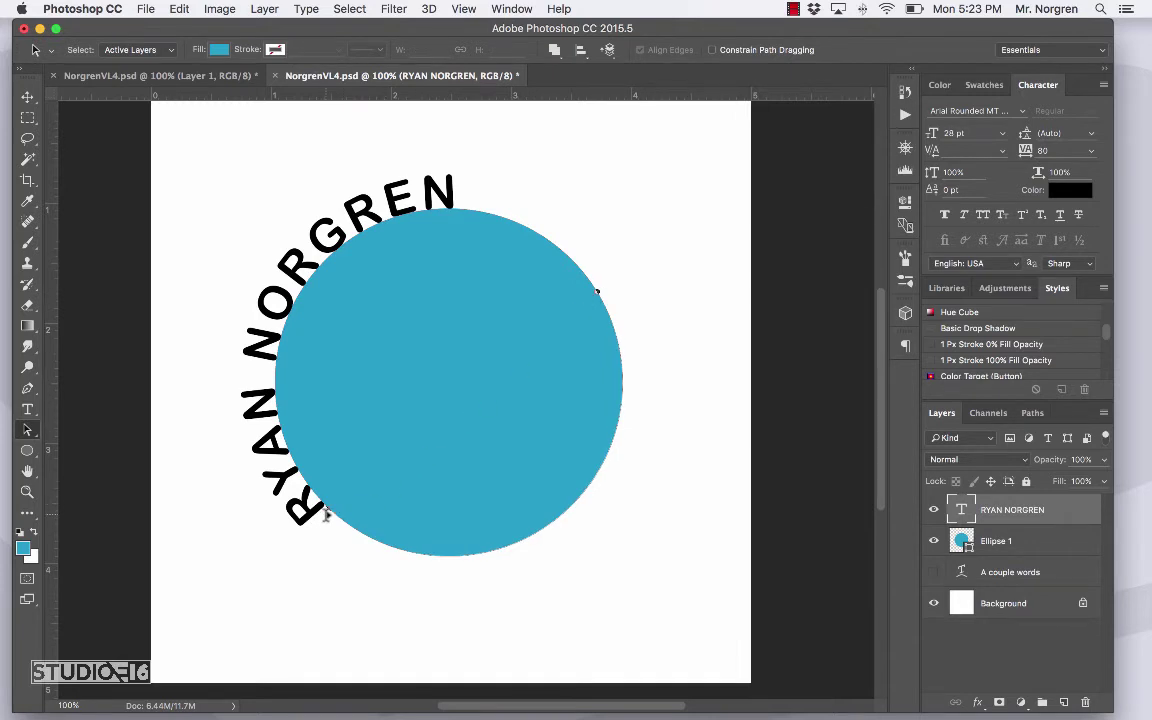
left_click_drag(326, 512, 244, 347)
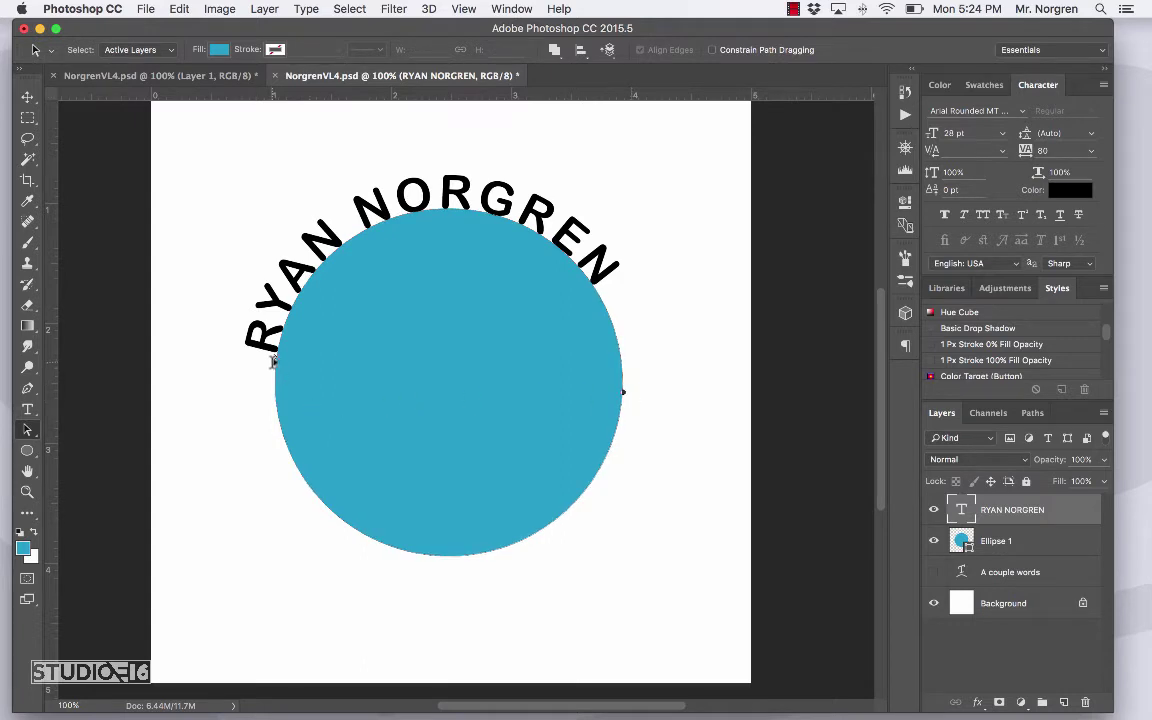
left_click_drag(276, 357, 244, 304)
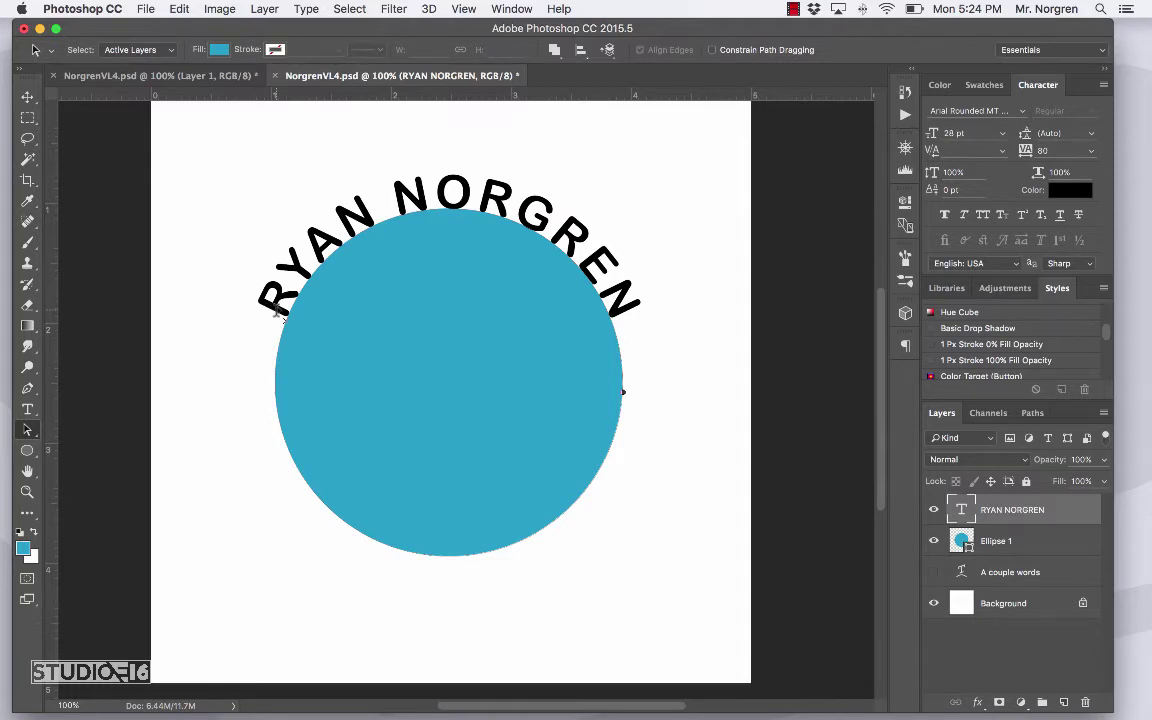
left_click(27, 409)
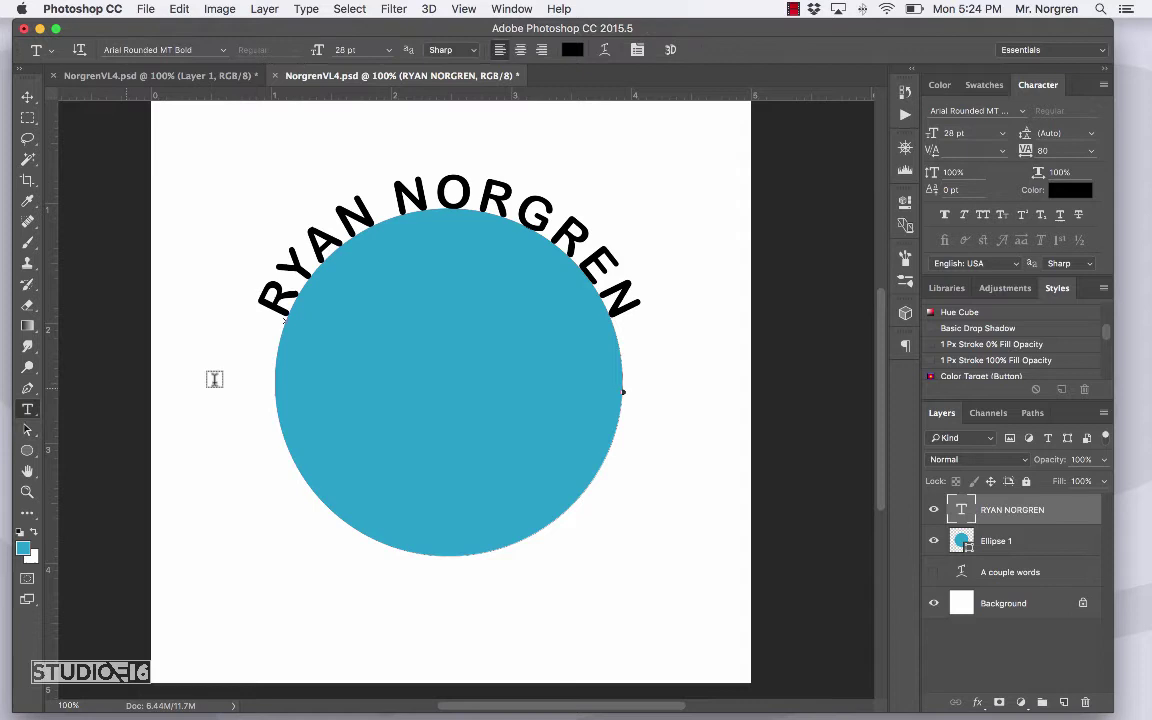
left_click_drag(632, 320, 258, 276)
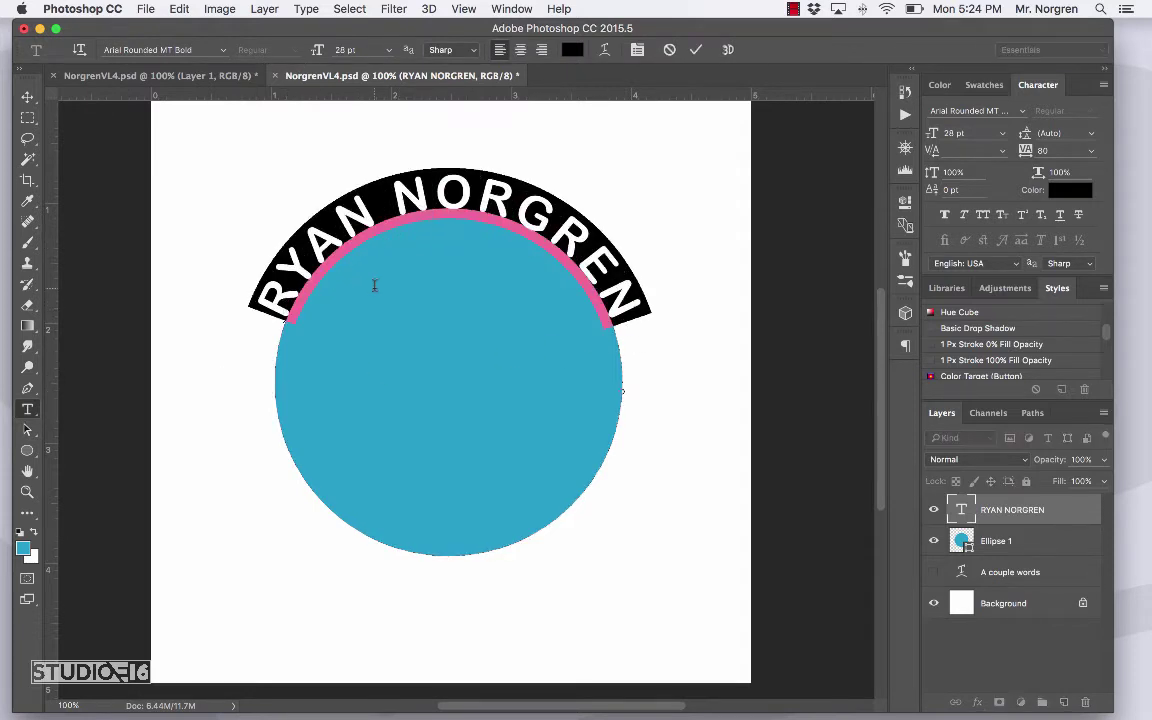
left_click(515, 9)
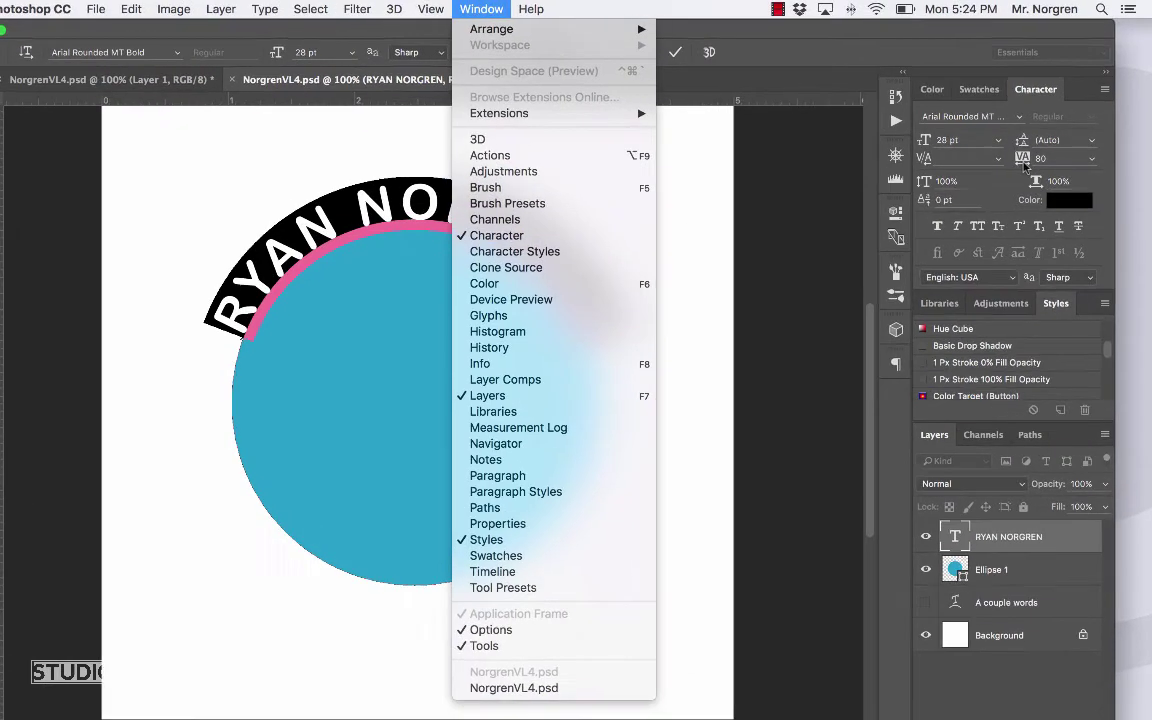
left_click(1025, 166)
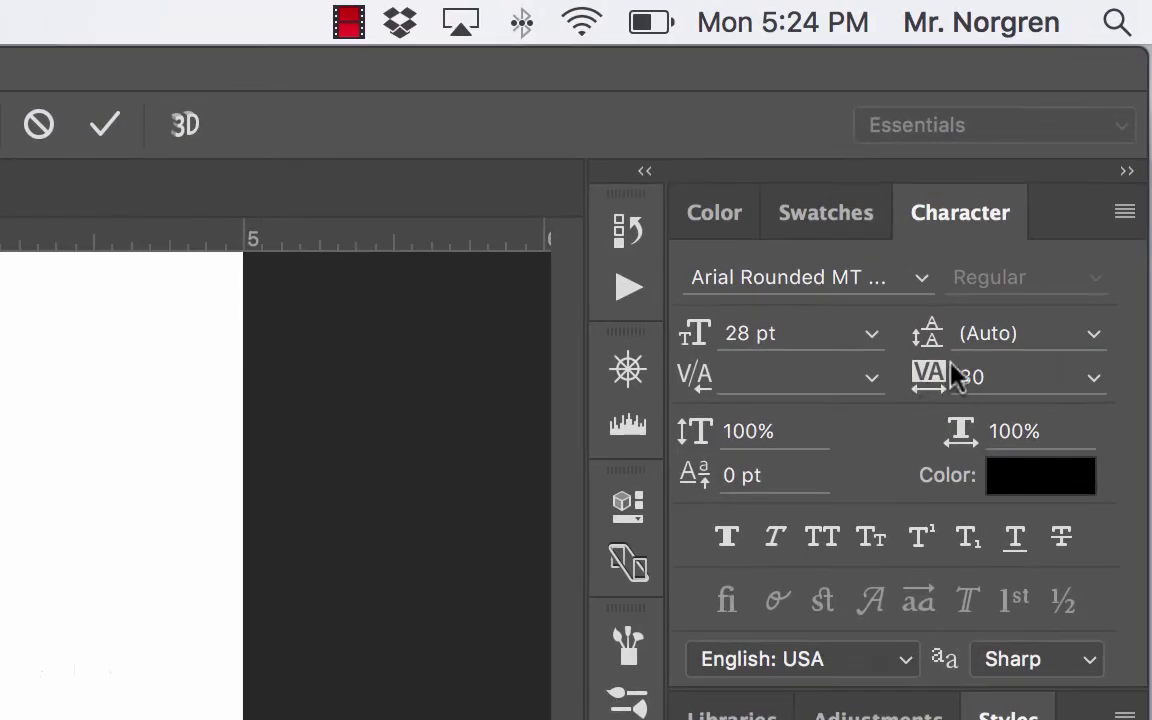
left_click_drag(952, 370, 935, 397)
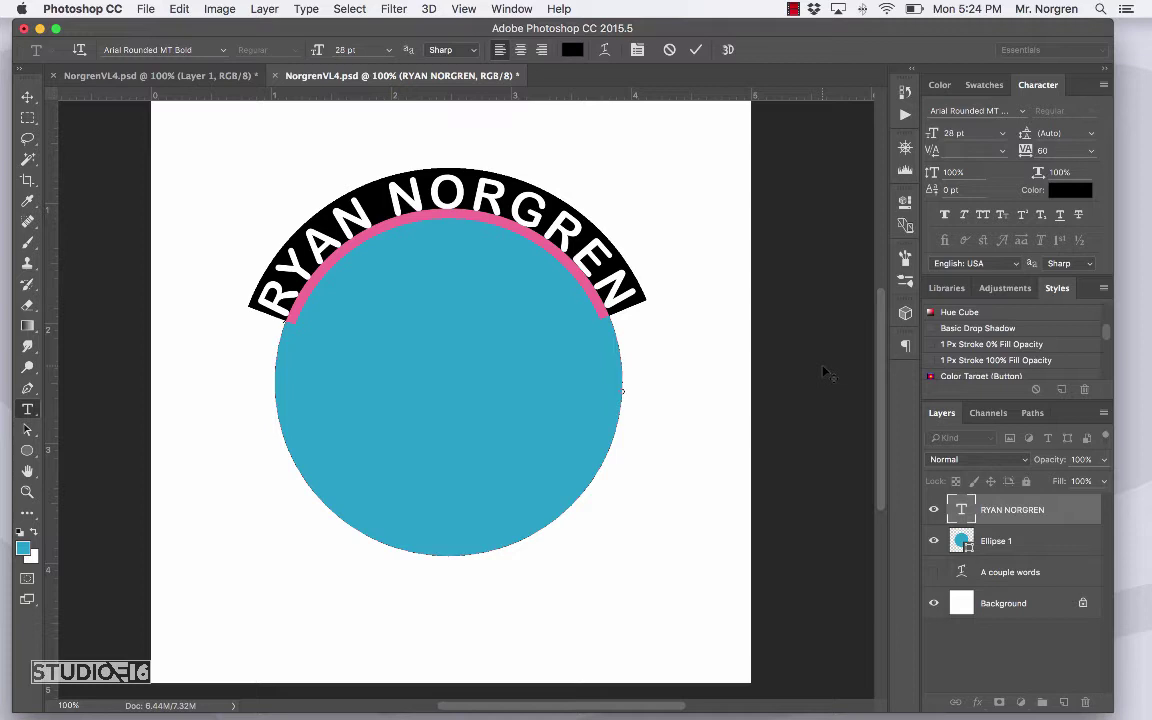
key("super+z")
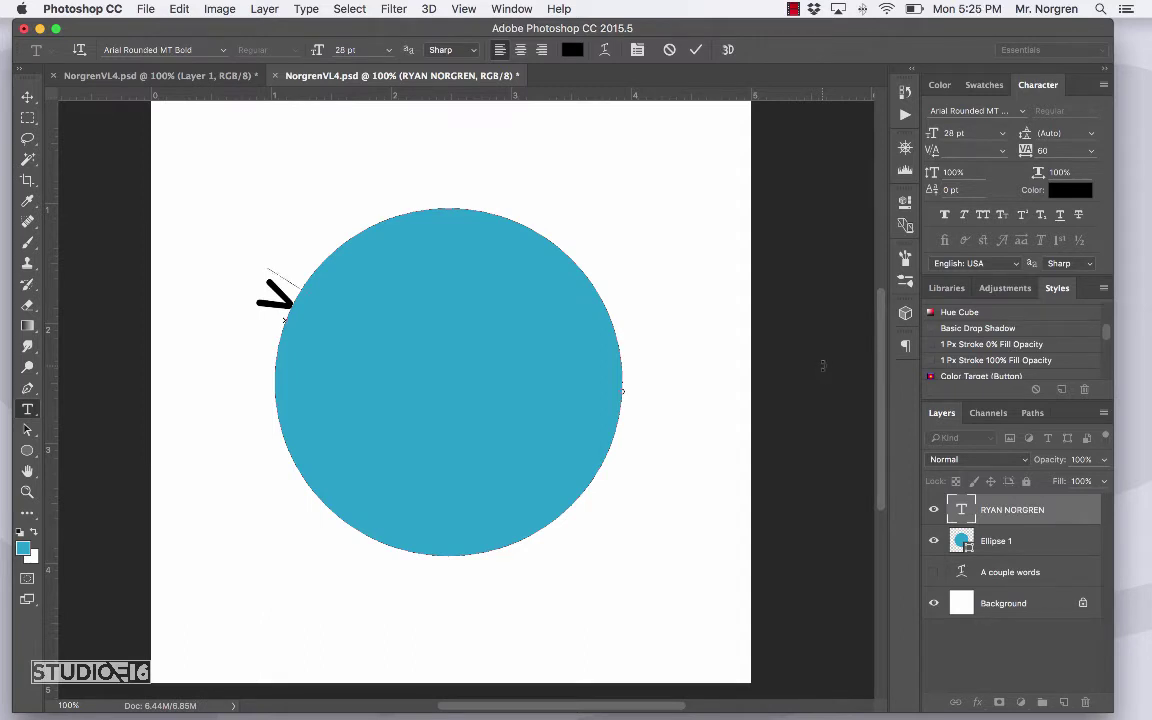
key("super+z")
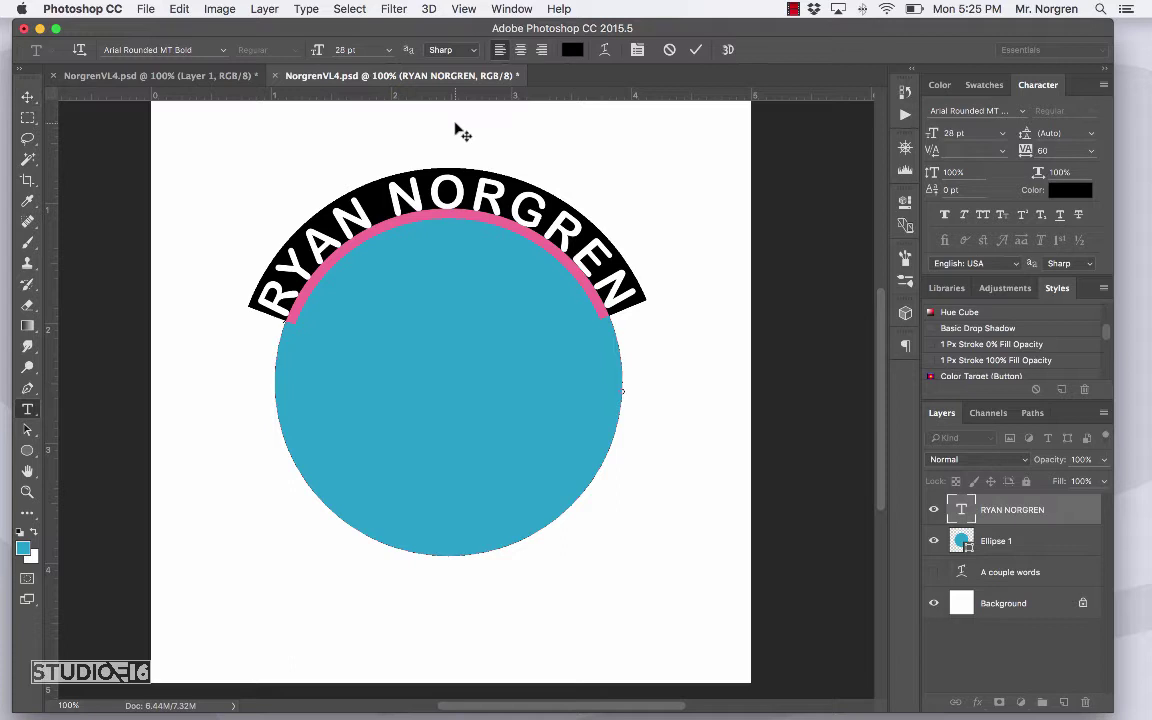
left_click(697, 51)
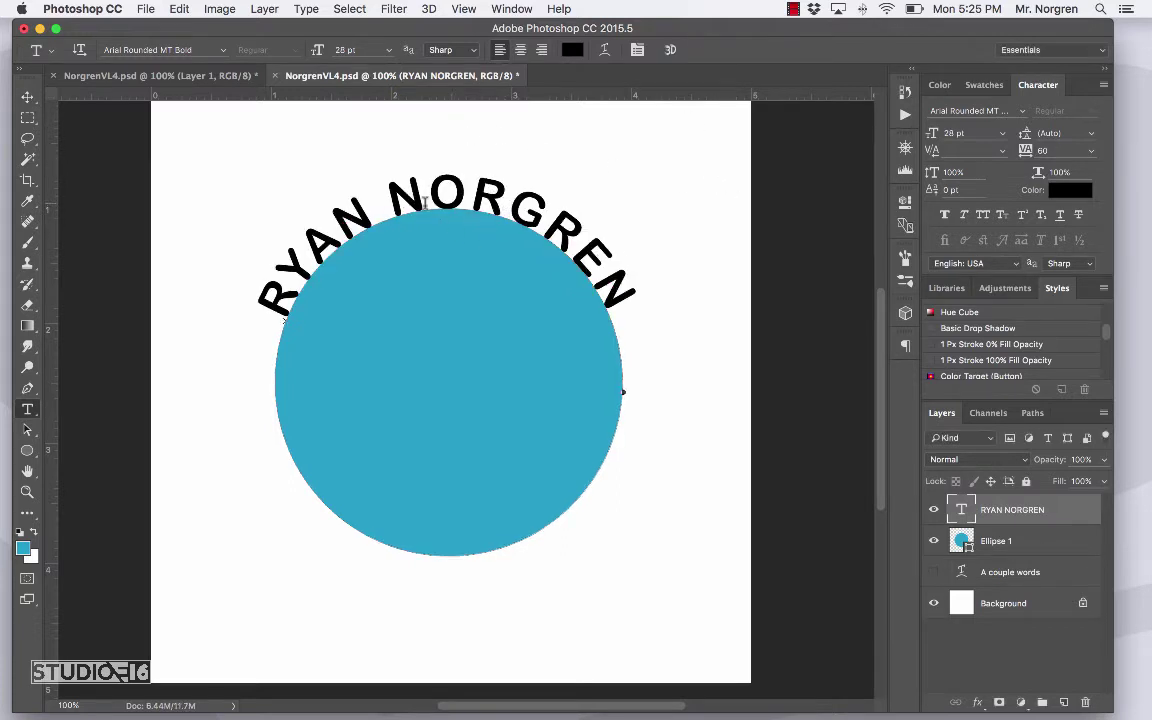
left_click(28, 98)
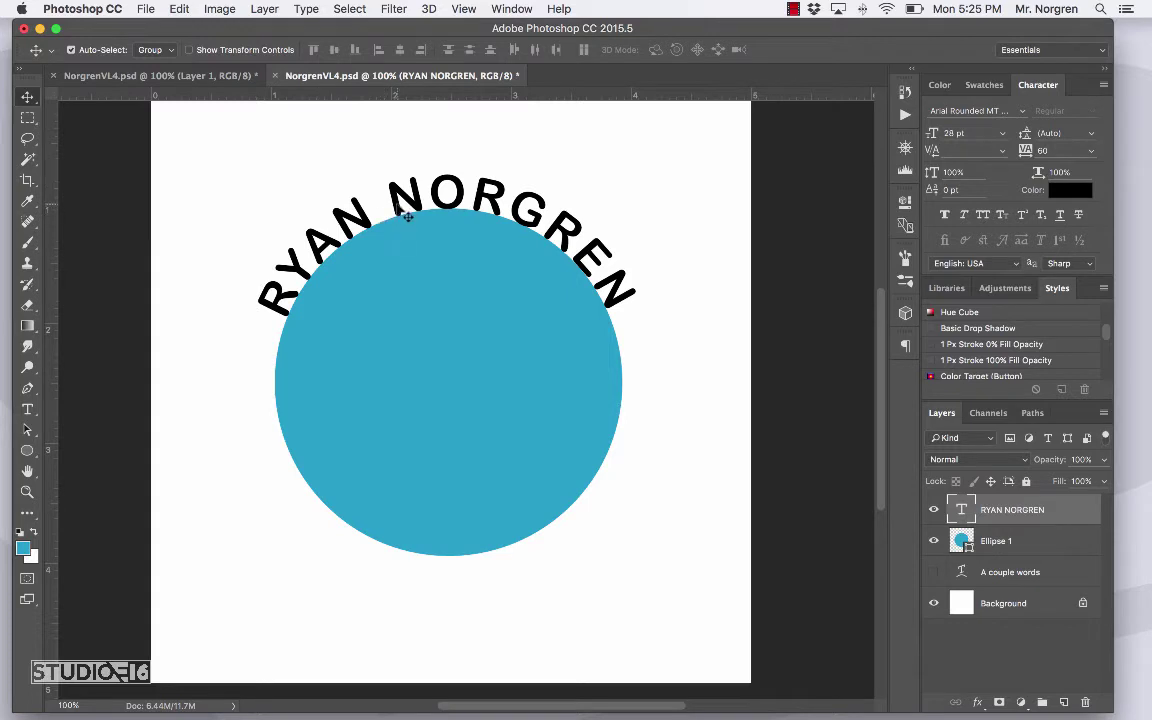
left_click_drag(395, 207, 400, 177)
Scale the Ellipse 1 circle proportionally to 125% and nudge it under the text
left_click(453, 435)
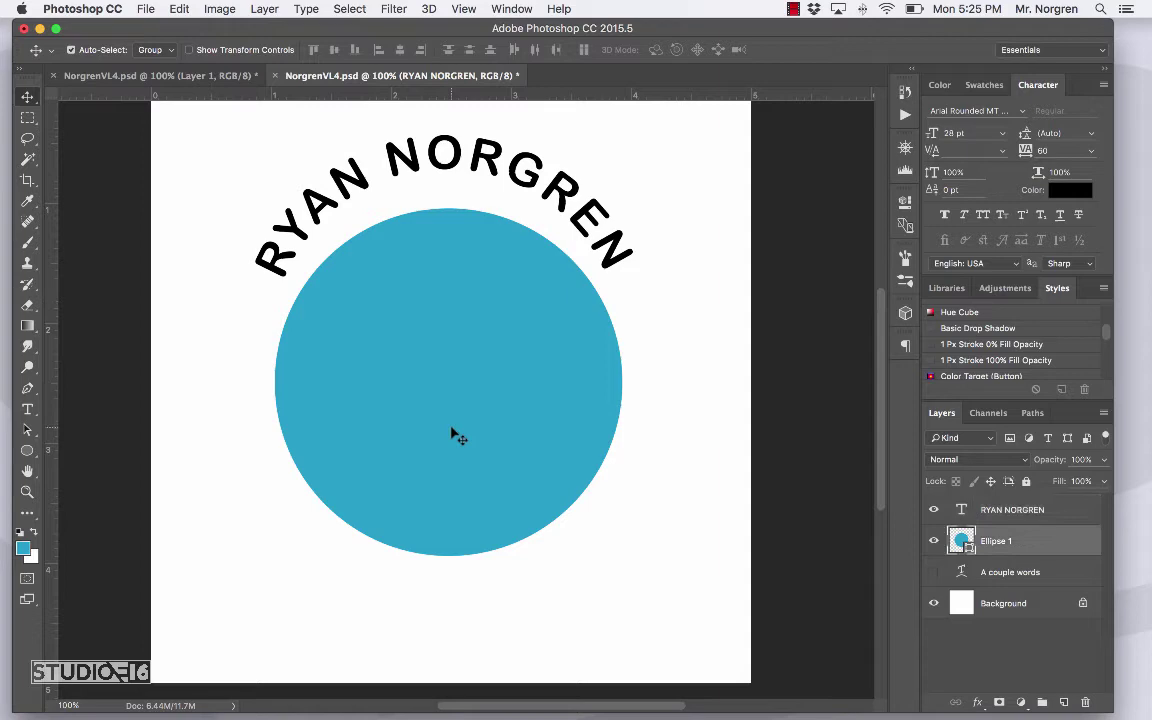
key("super+t")
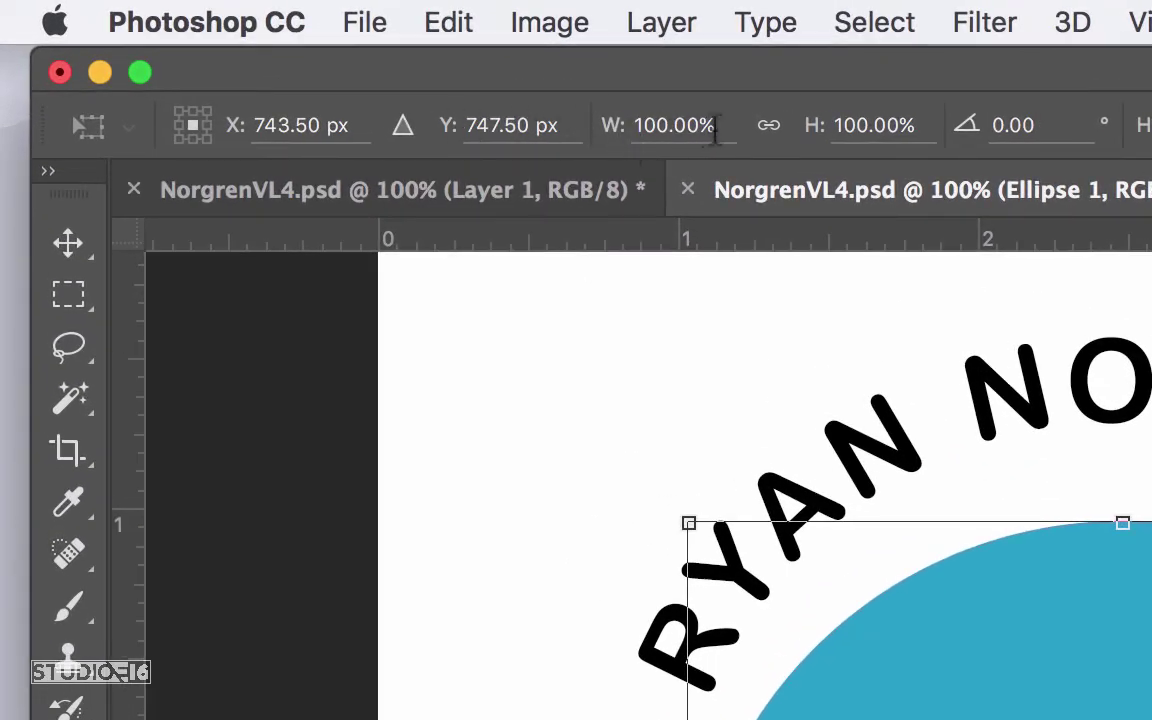
left_click(636, 125)
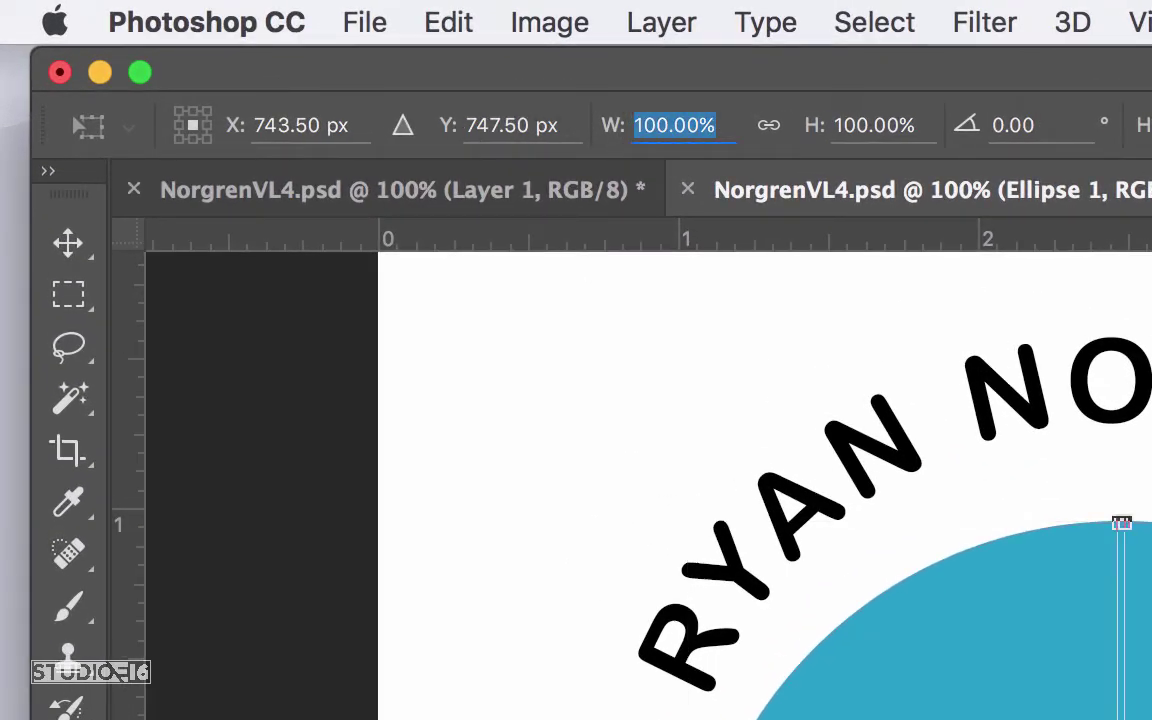
type("125")
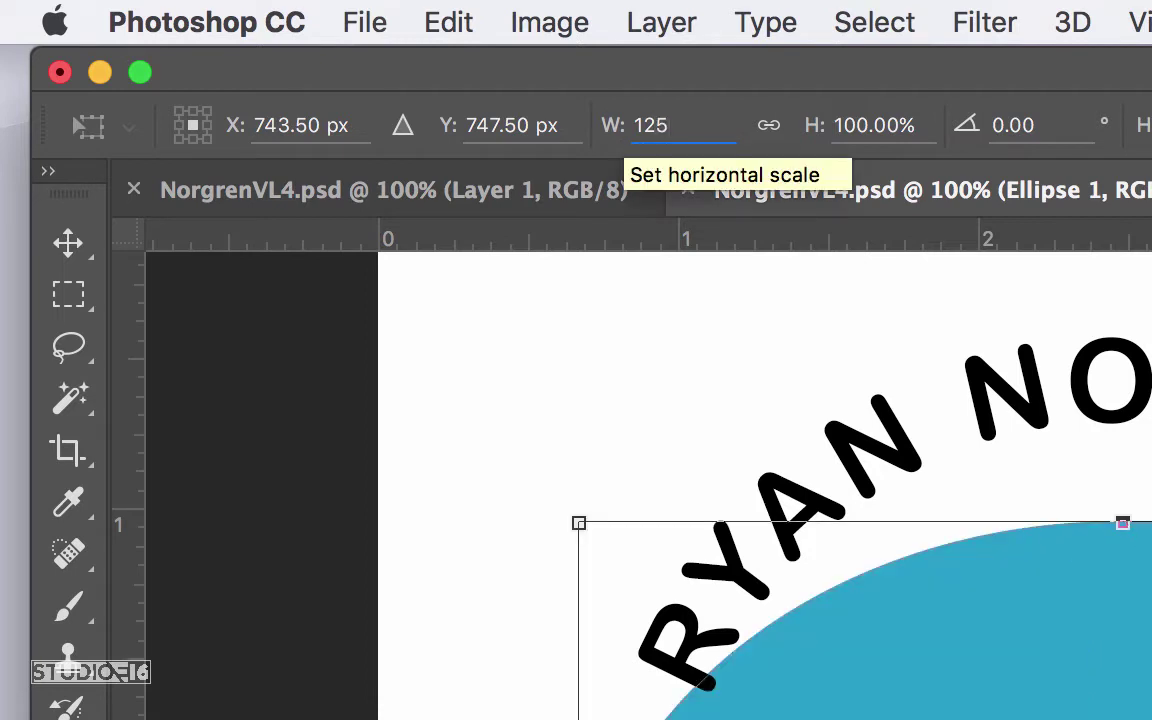
type("%")
left_click(770, 145)
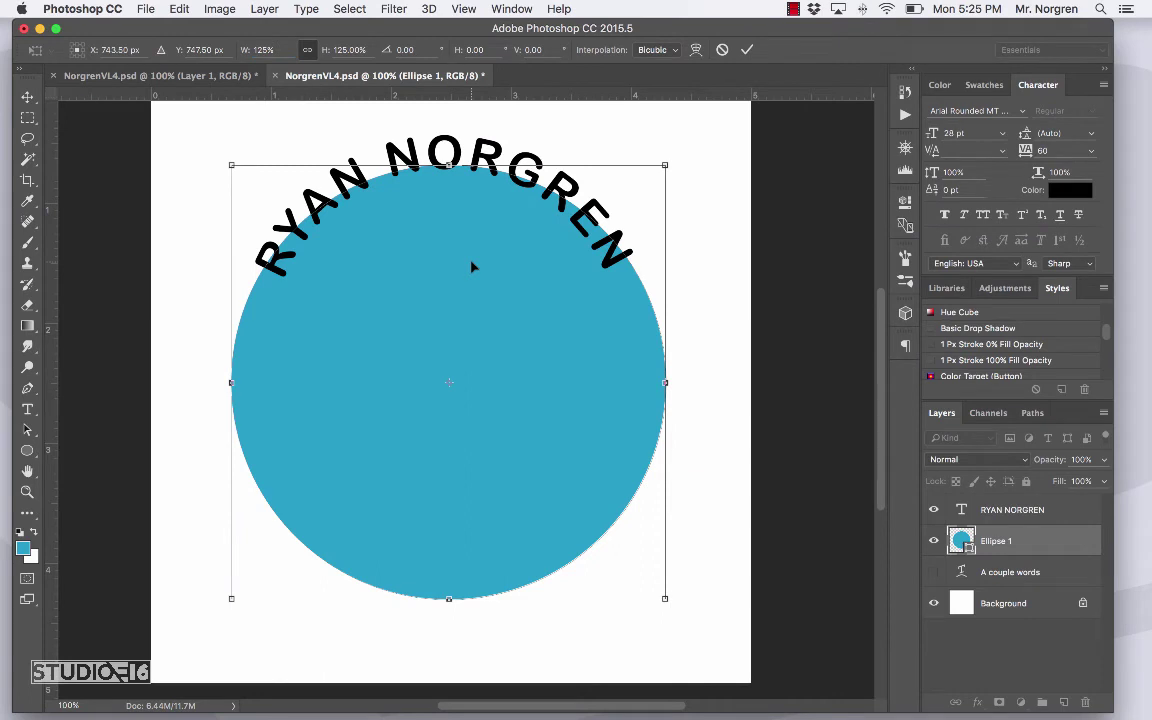
key("Return")
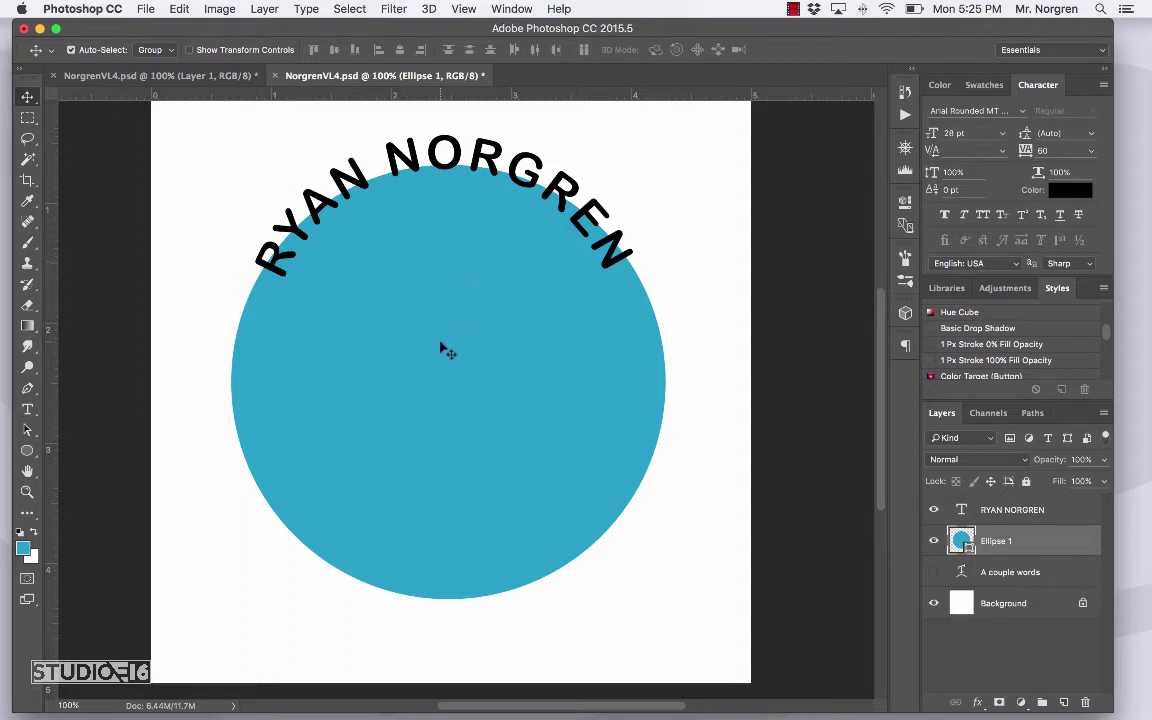
mouse_move(428, 338)
left_mouse_down()
mouse_move(427, 357)
mouse_move(431, 348)
left_mouse_up()
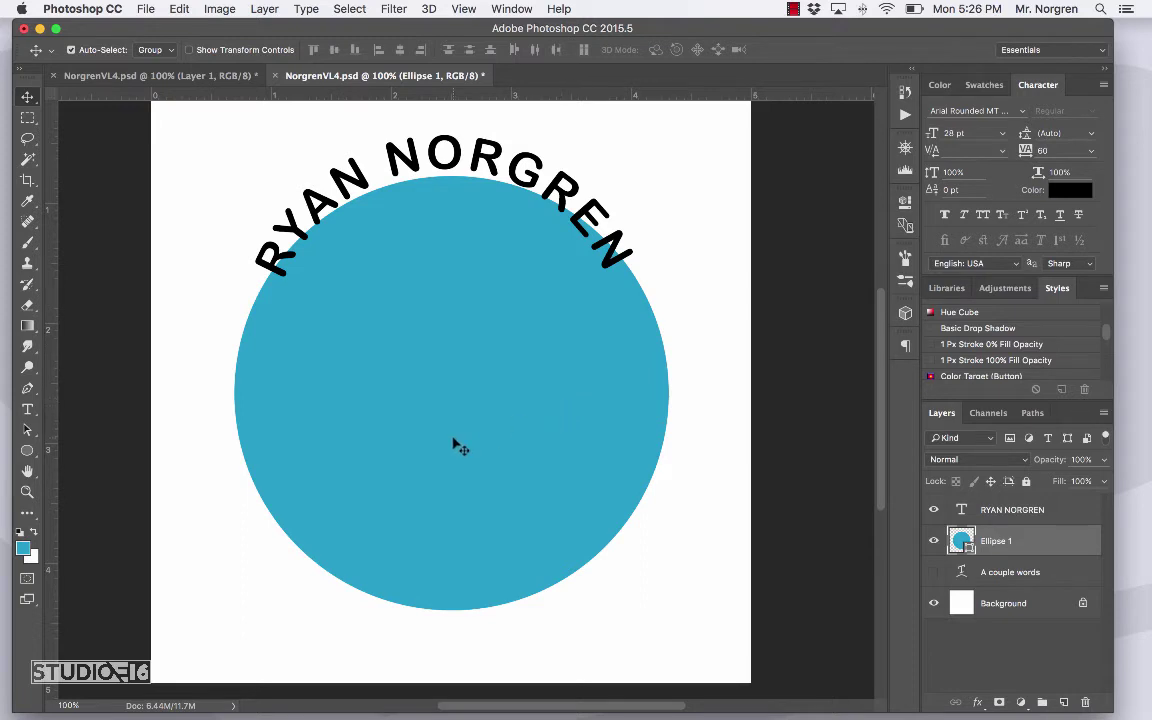
Pick the Path Selection tool, then the Type tool, to start new text on the circle path
left_click(27, 431)
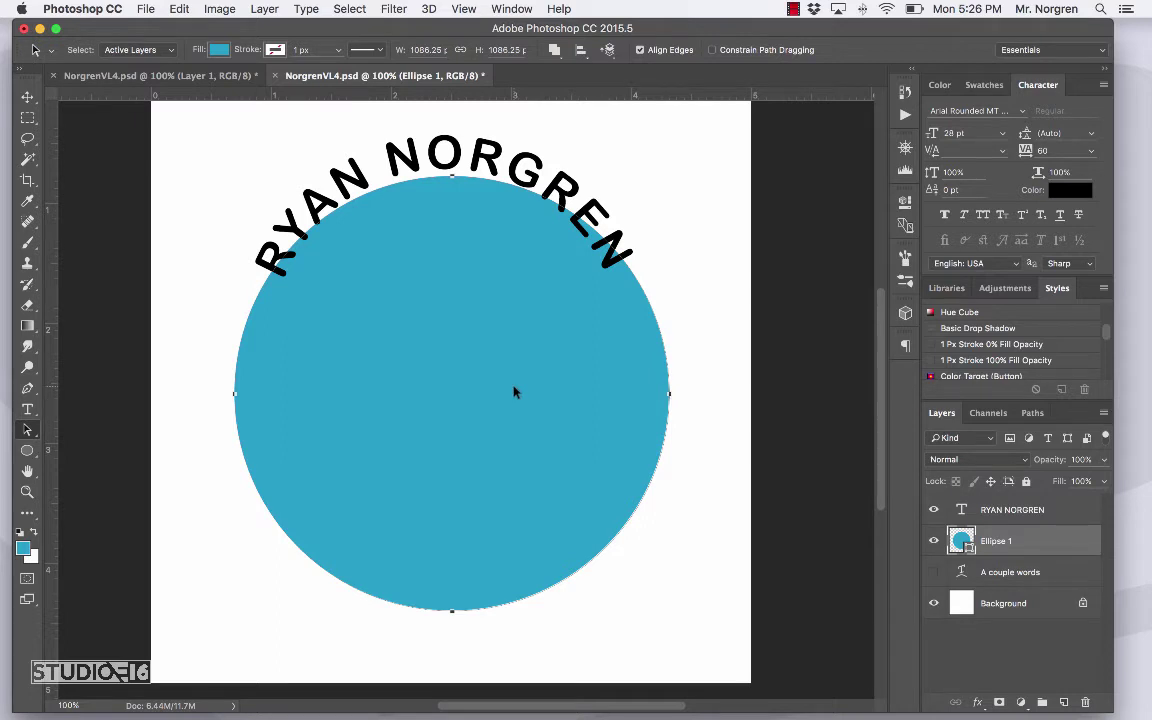
left_click(28, 410)
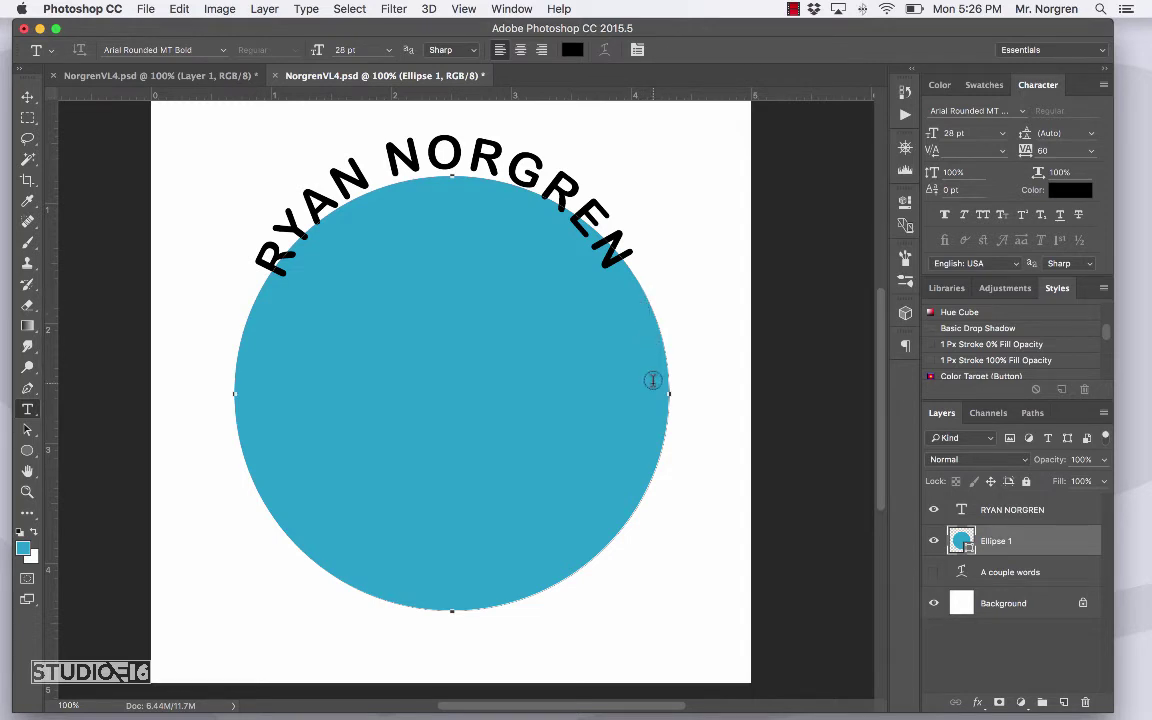
Type PHOTO VIDEO on the circle's path and flip it to read along the bottom
left_click(633, 511)
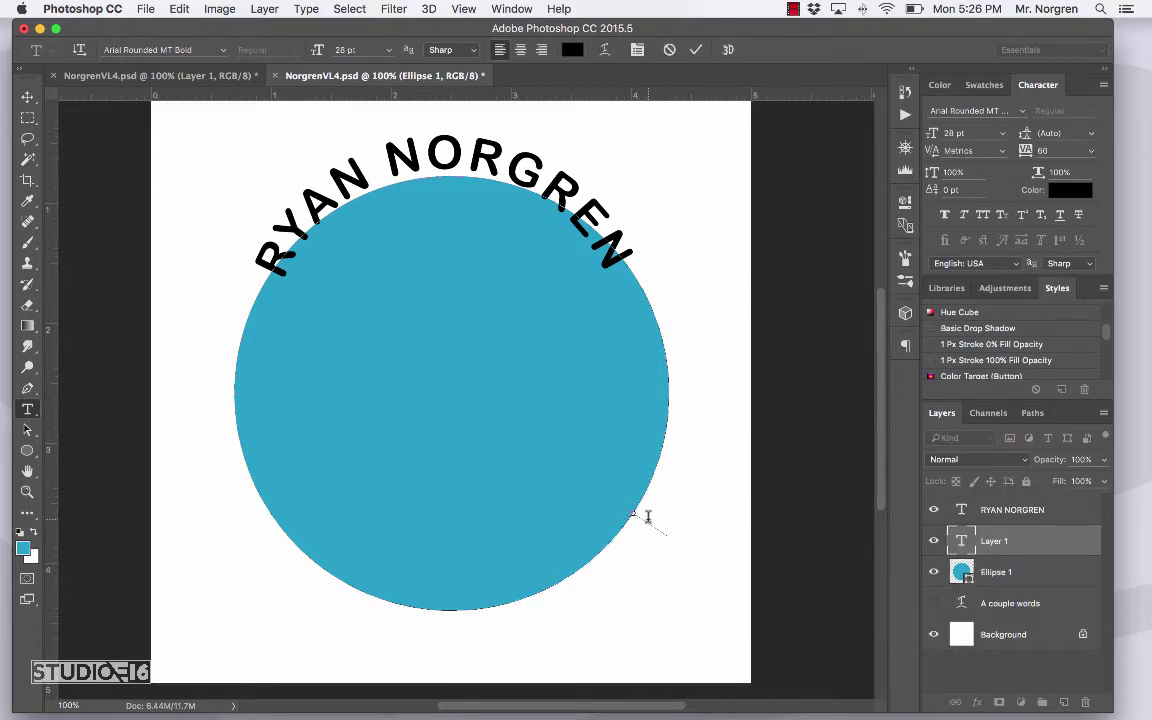
type("PHOTO VIDEO")
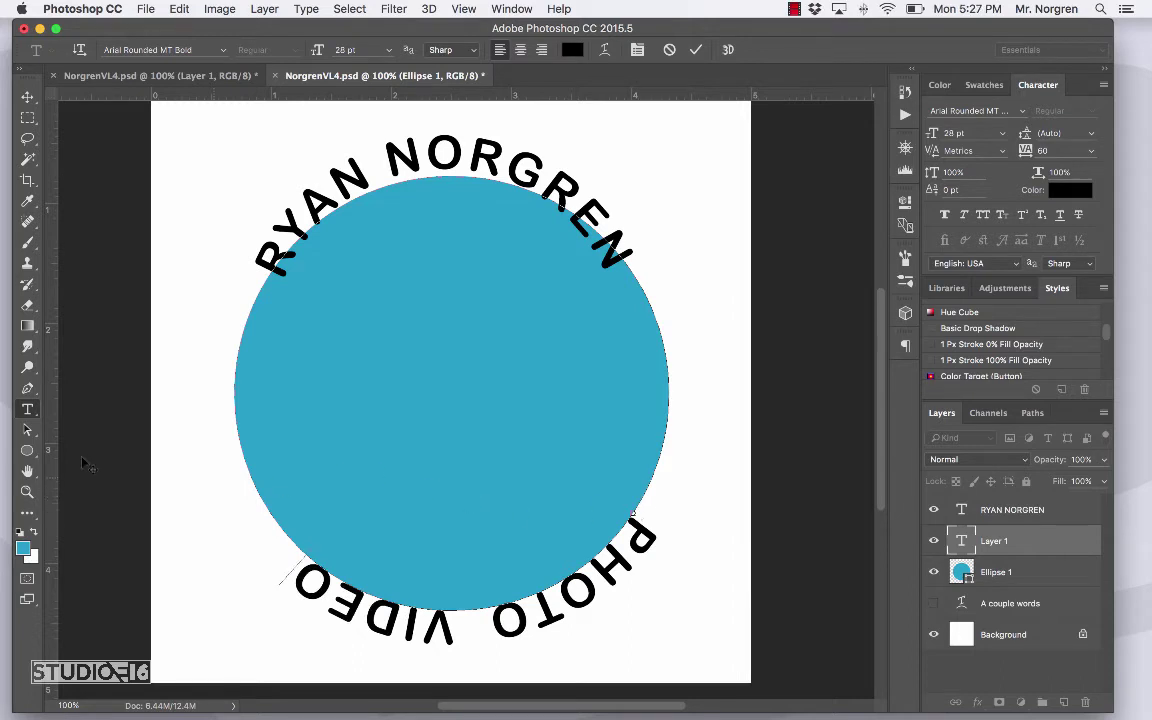
left_click(27, 432)
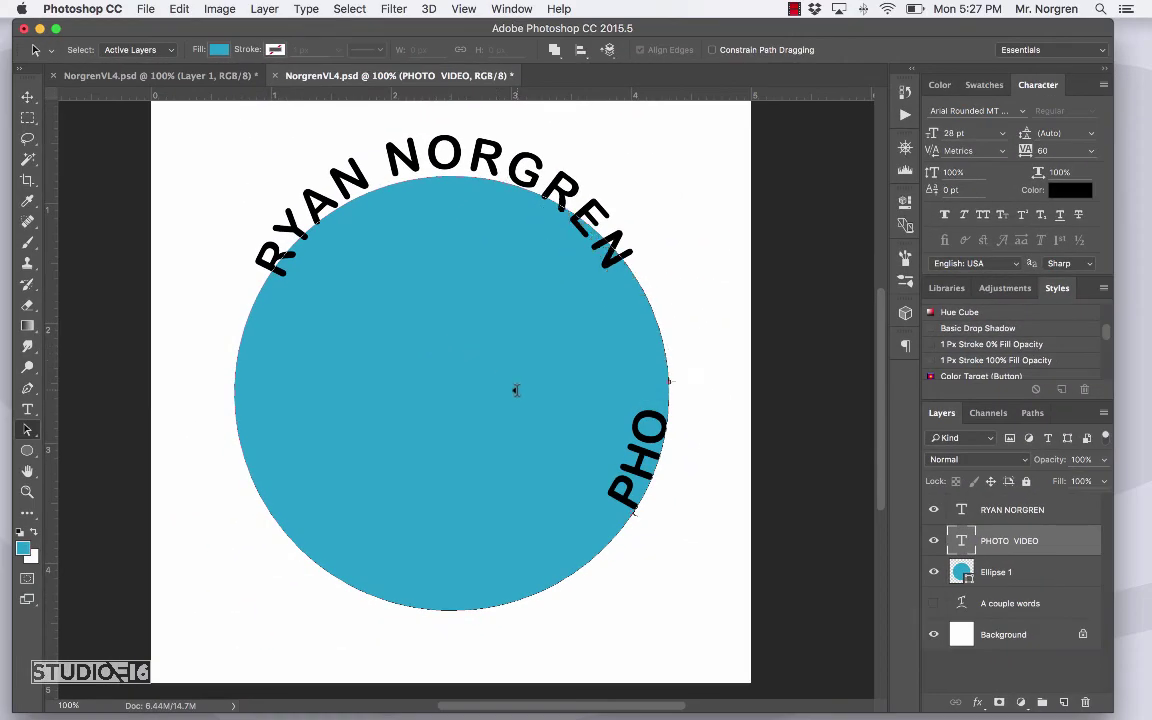
key("super+z")
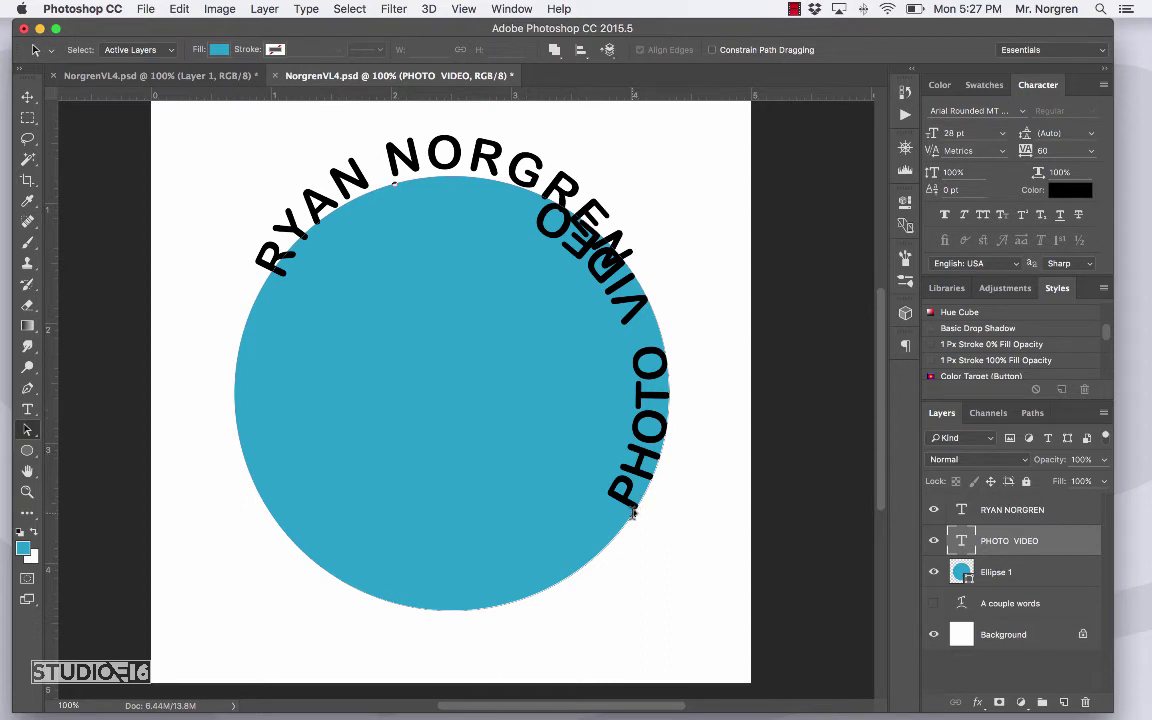
left_click_drag(629, 517, 321, 512)
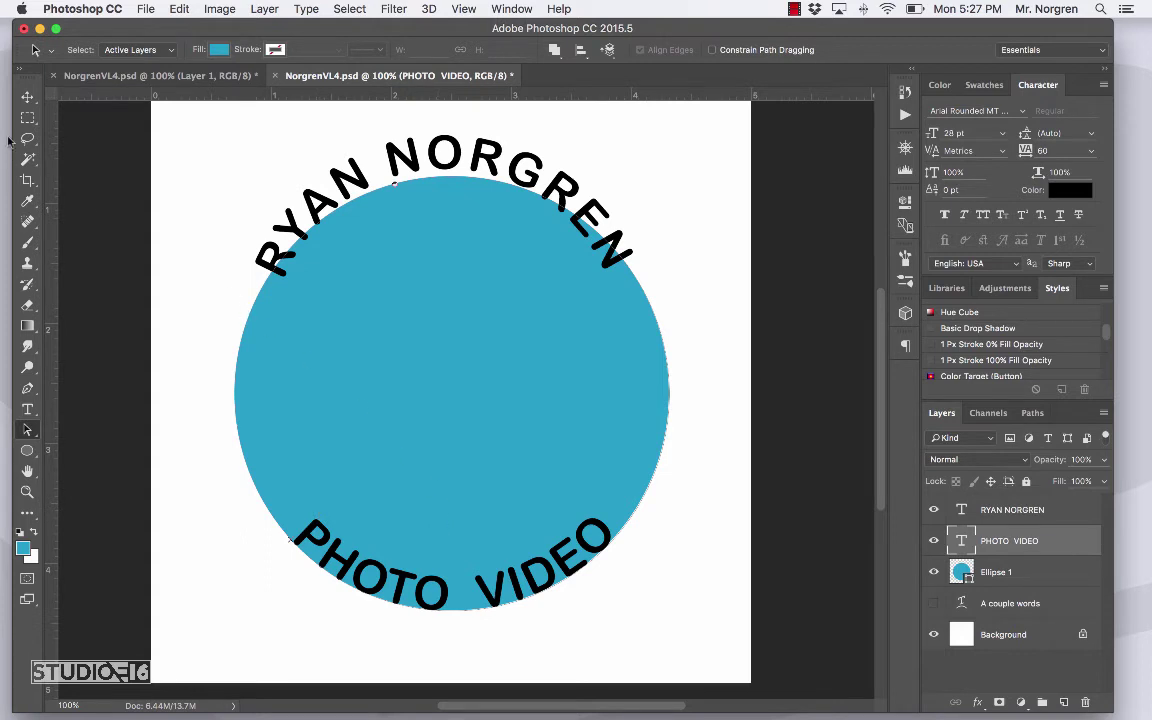
With the Move tool, raise PHOTO VIDEO and lower RYAN NORGREN inside the circle's edge
left_click(27, 99)
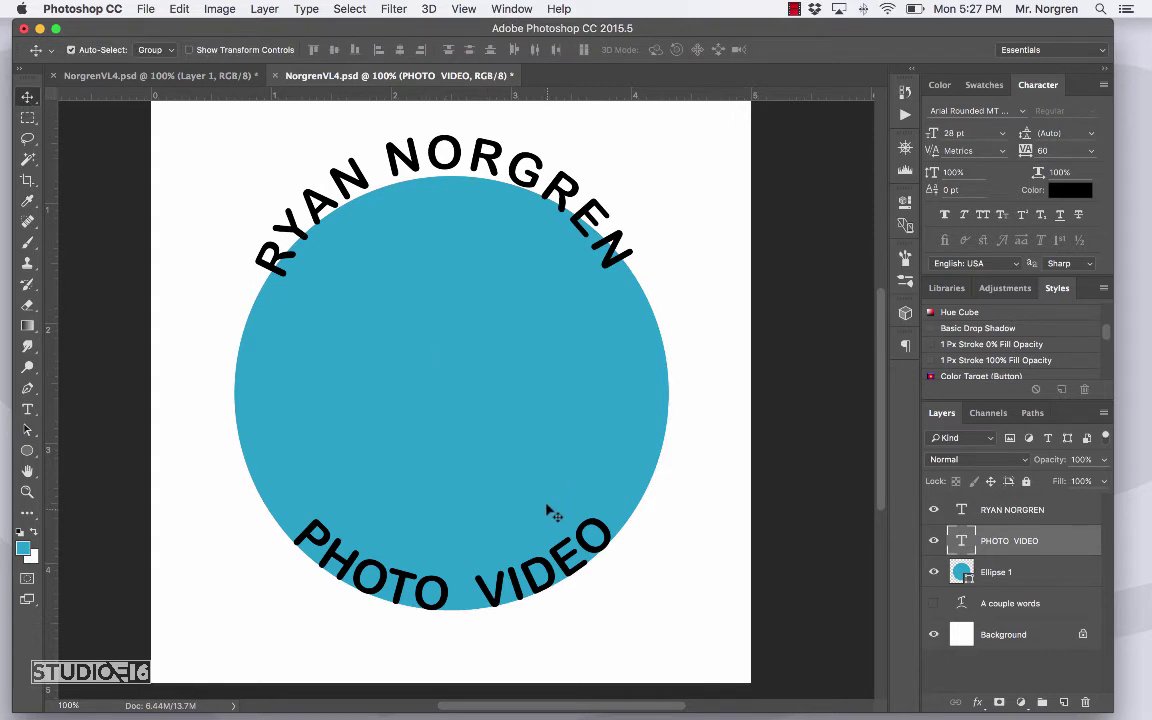
left_click_drag(407, 538, 447, 577)
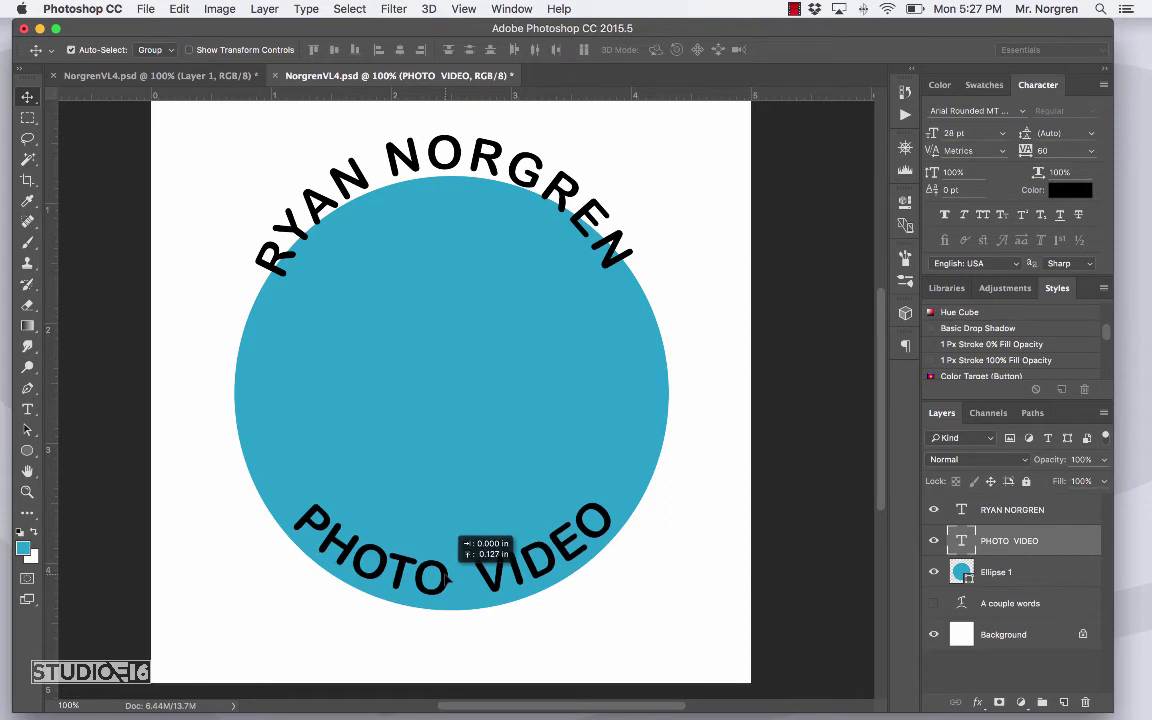
left_click_drag(447, 577, 446, 578)
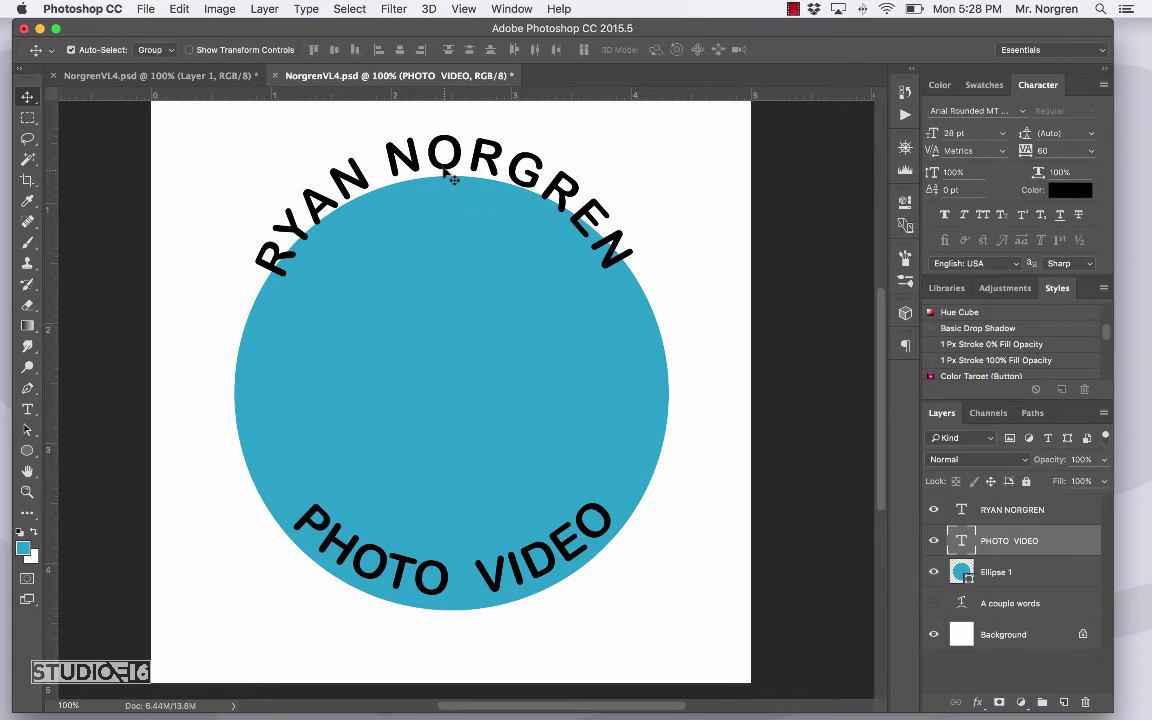
left_click_drag(444, 176, 448, 228)
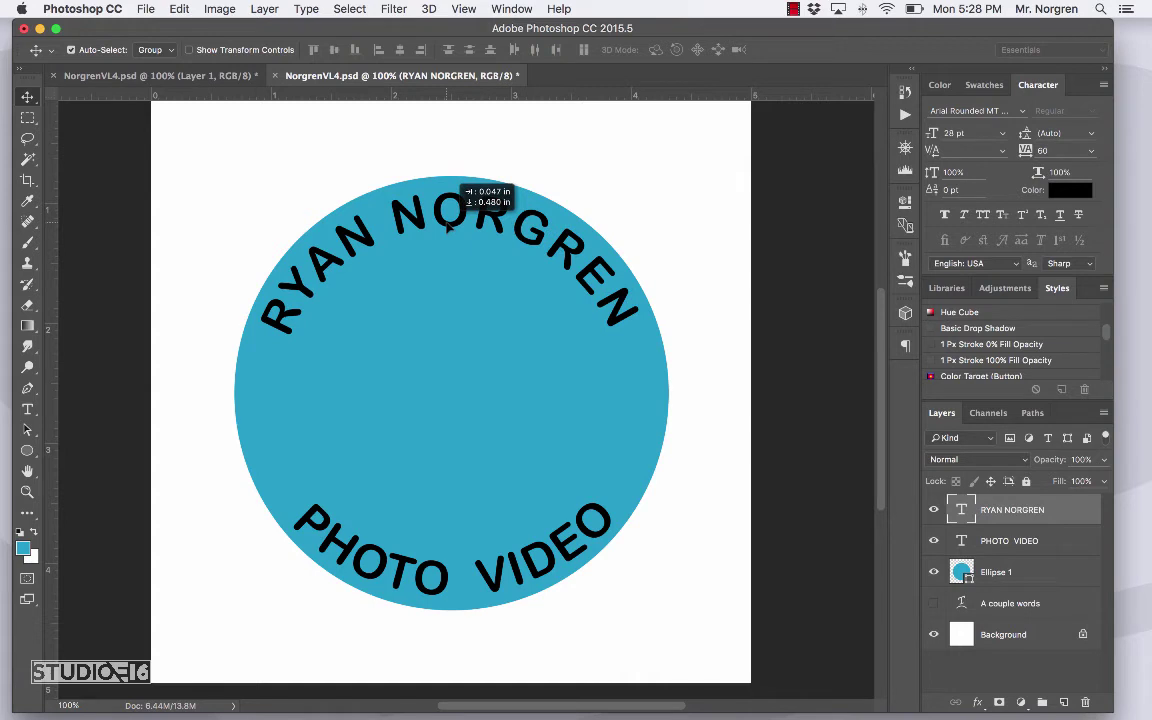
left_click_drag(447, 228, 448, 228)
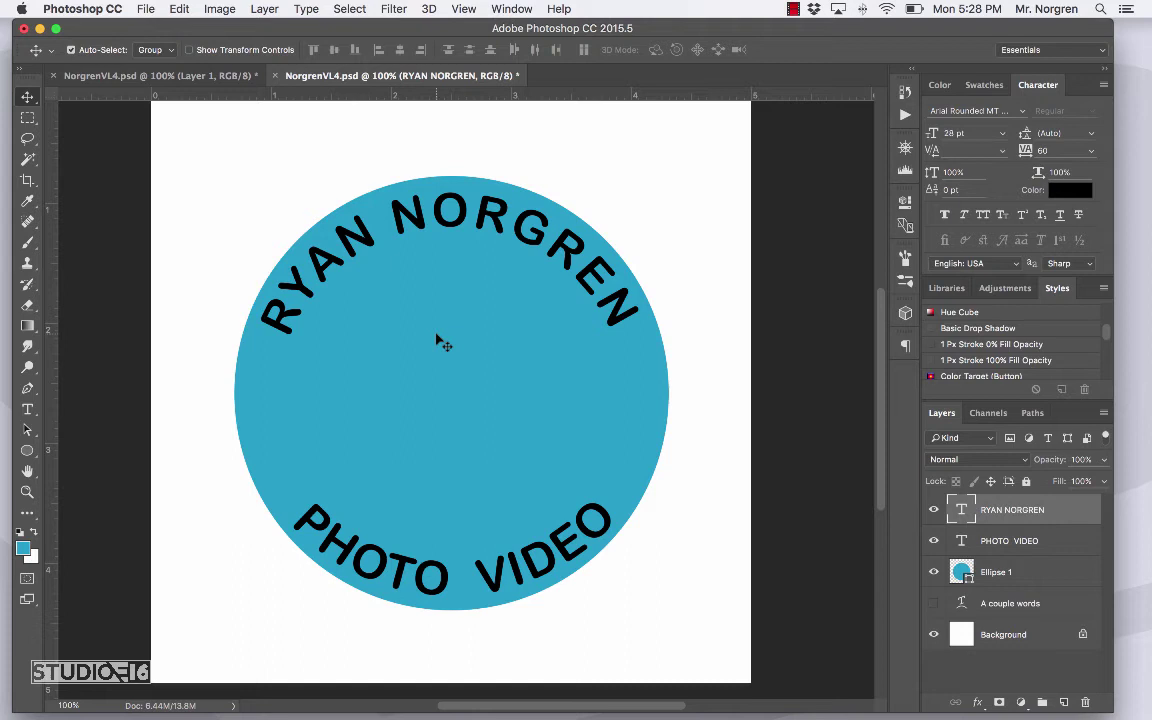
Rasterize the Ellipse 1 layer and draw a centred elliptical selection inside the text ring
right_click(993, 576)
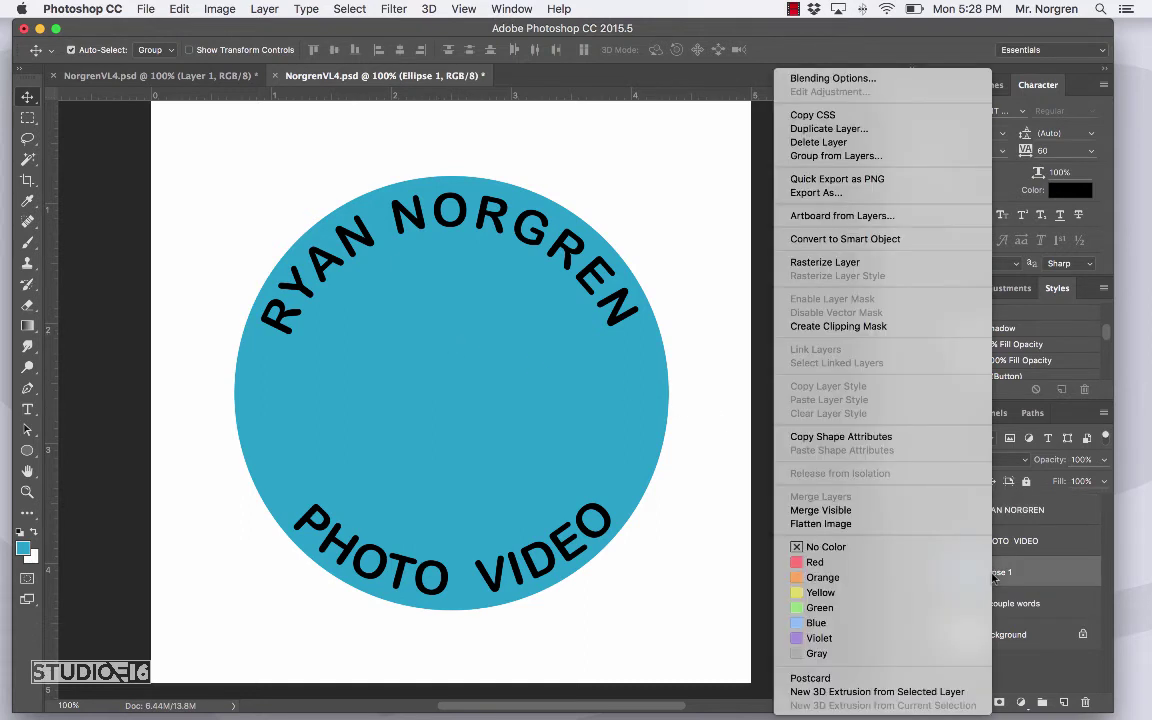
left_click(870, 263)
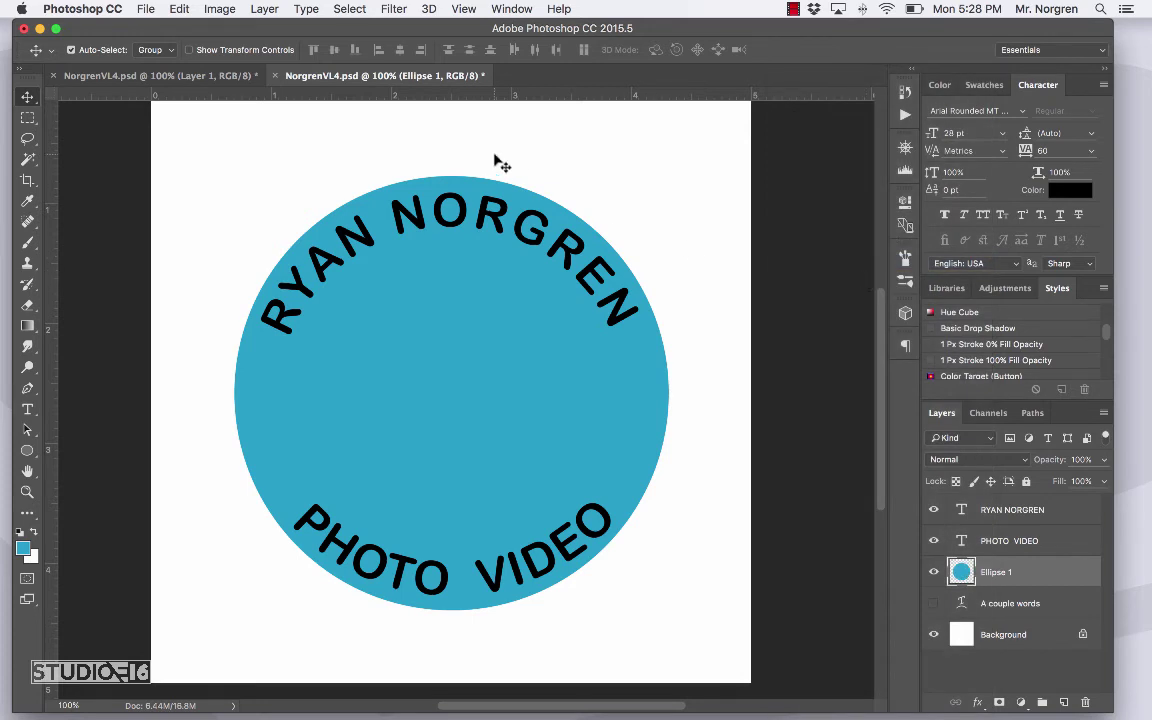
left_click(27, 118)
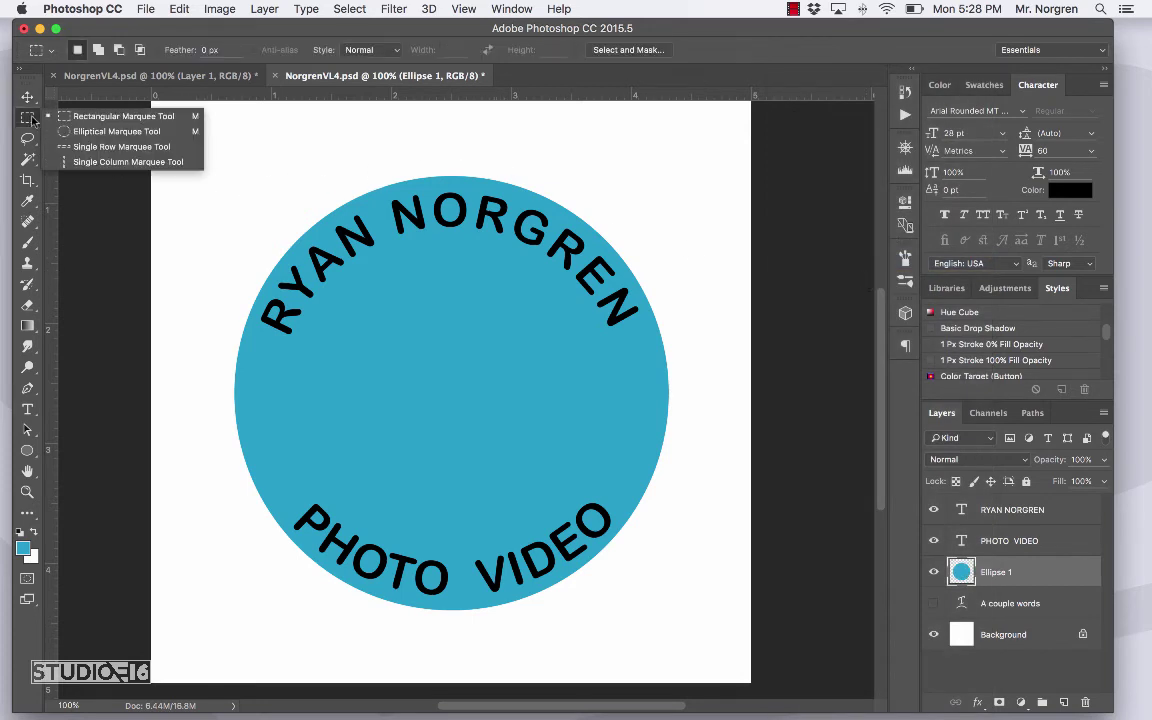
left_click(64, 121)
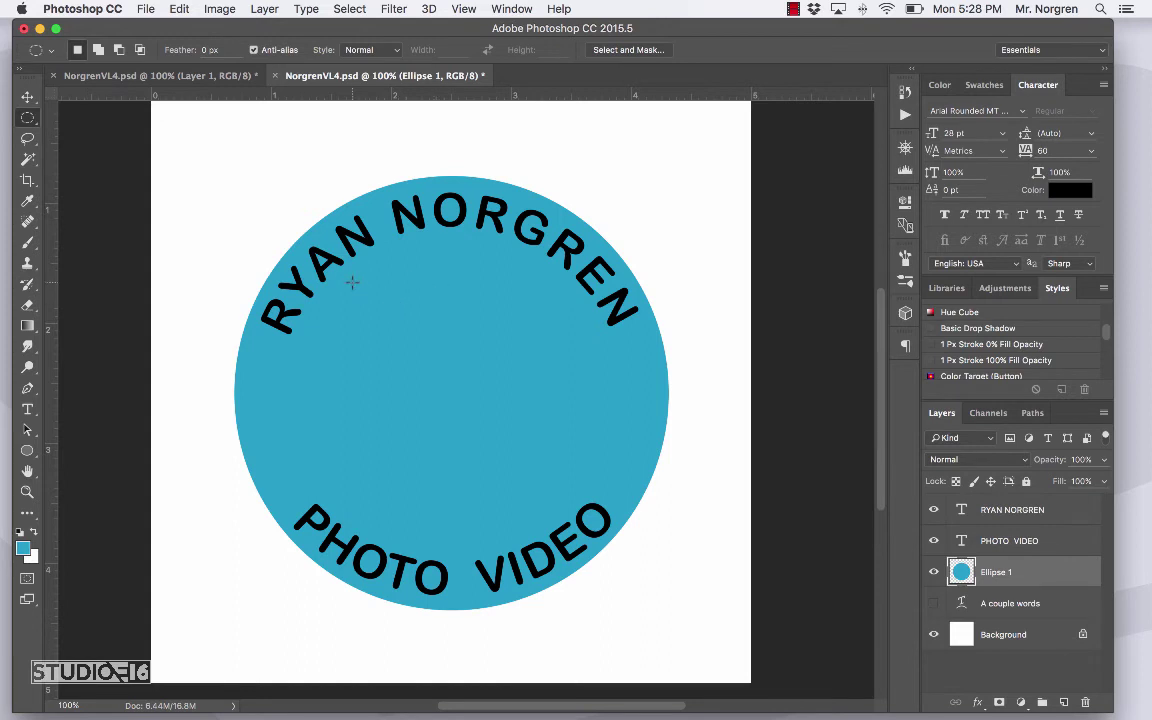
left_click_drag(345, 272, 772, 592)
left_click_drag(464, 407, 419, 374)
Shrink the circular selection slightly and nudge it up and left to centre it
left_click(349, 10)
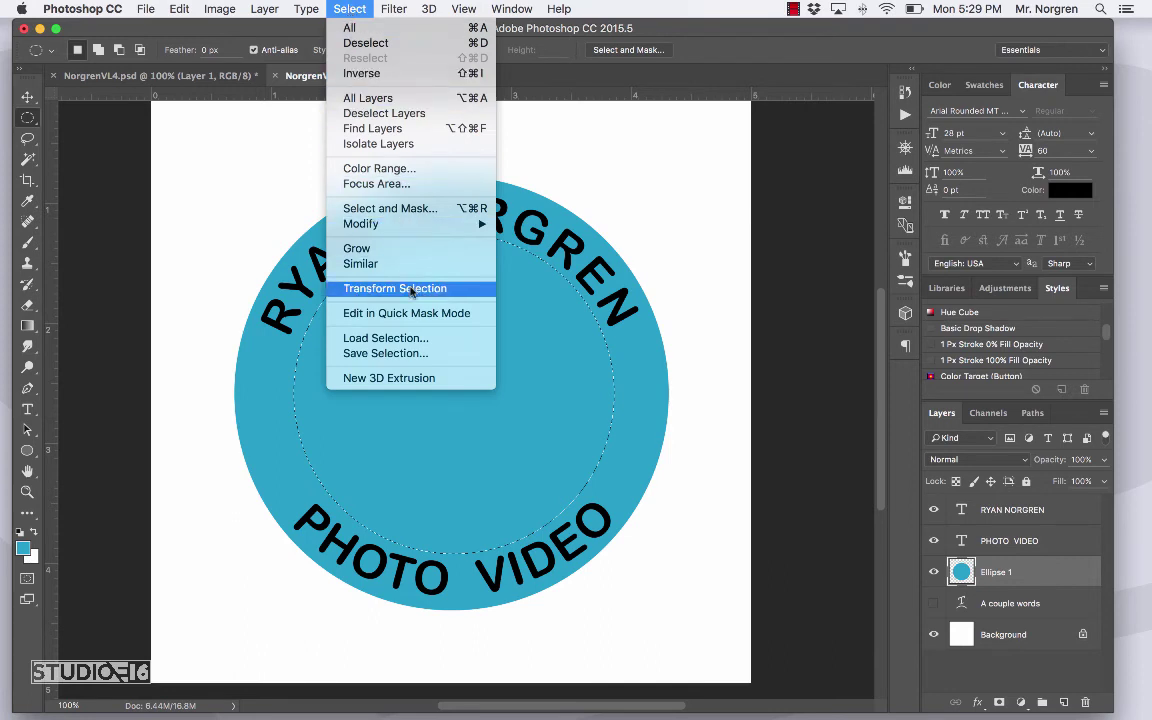
left_click(419, 289)
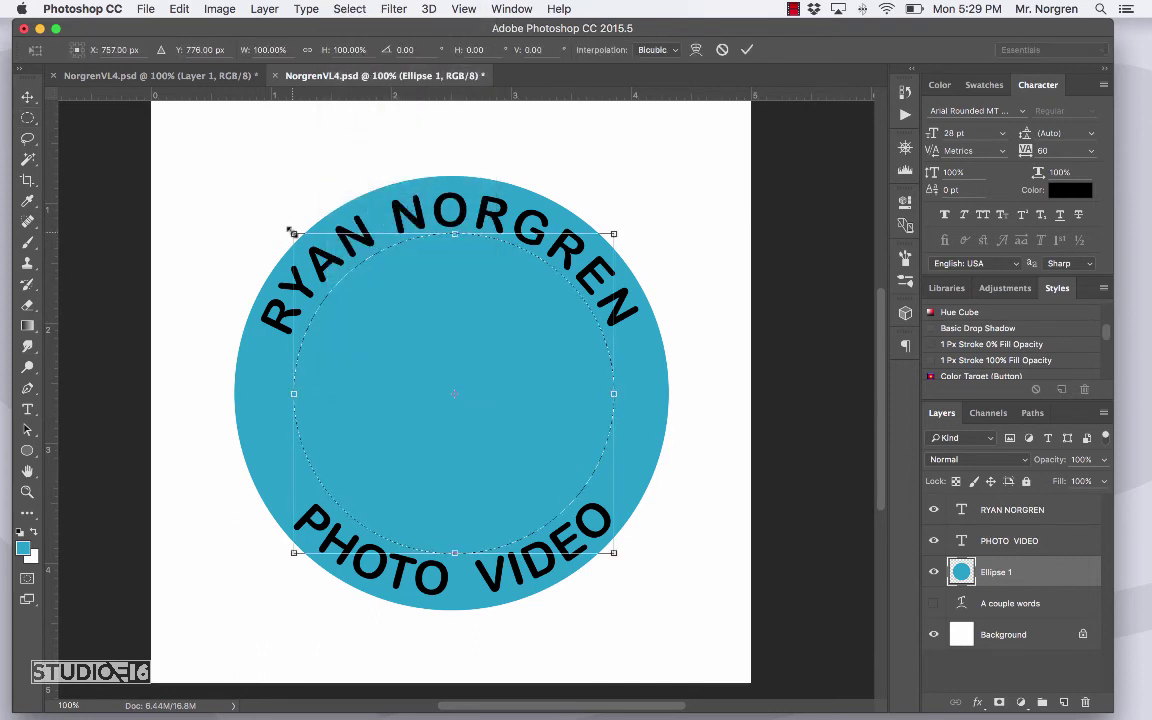
left_click_drag(290, 231, 302, 242)
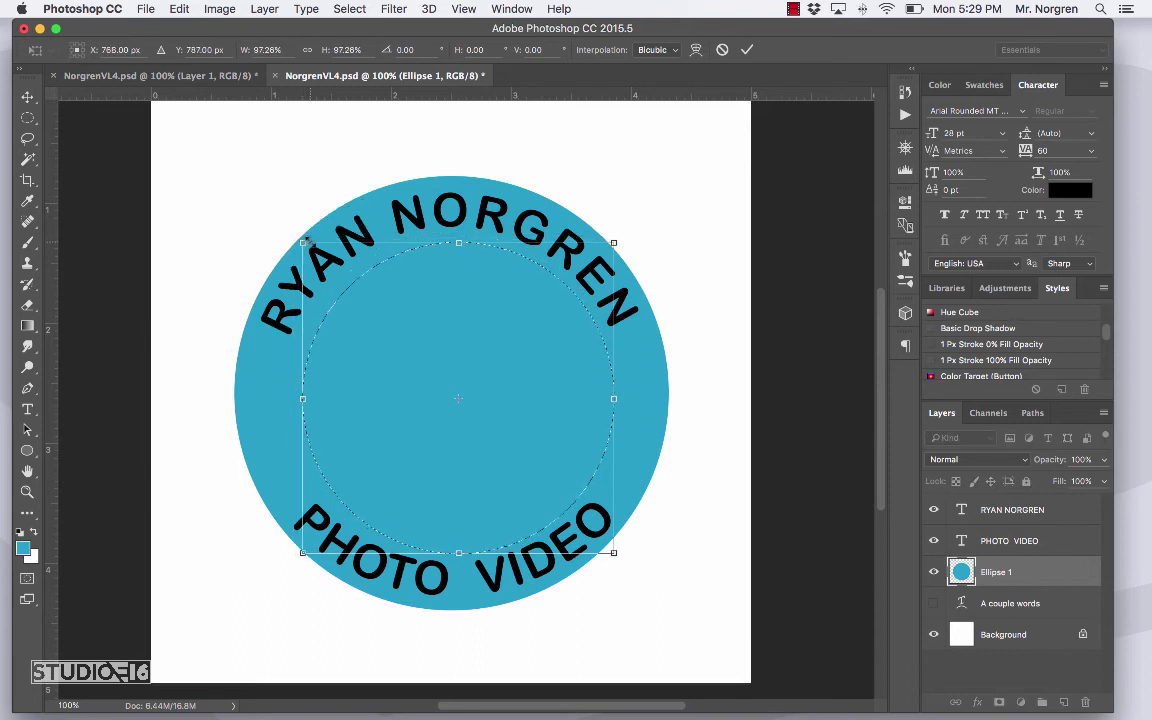
key("Left")
key("Left")
key("Left")
key("Left")
key("Left")
key("Left")
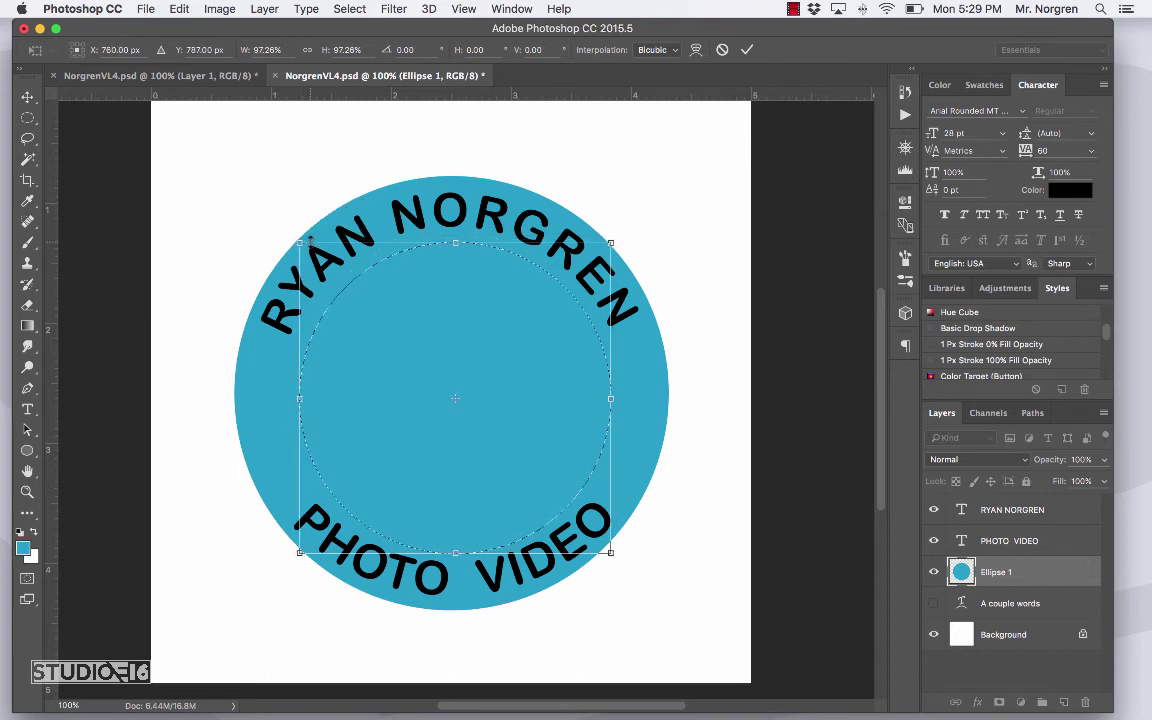
key("Up")
key("Up")
key("Up")
key("Up")
key("Up")
key("Up")
key("Up")
key("Up")
key("Up")
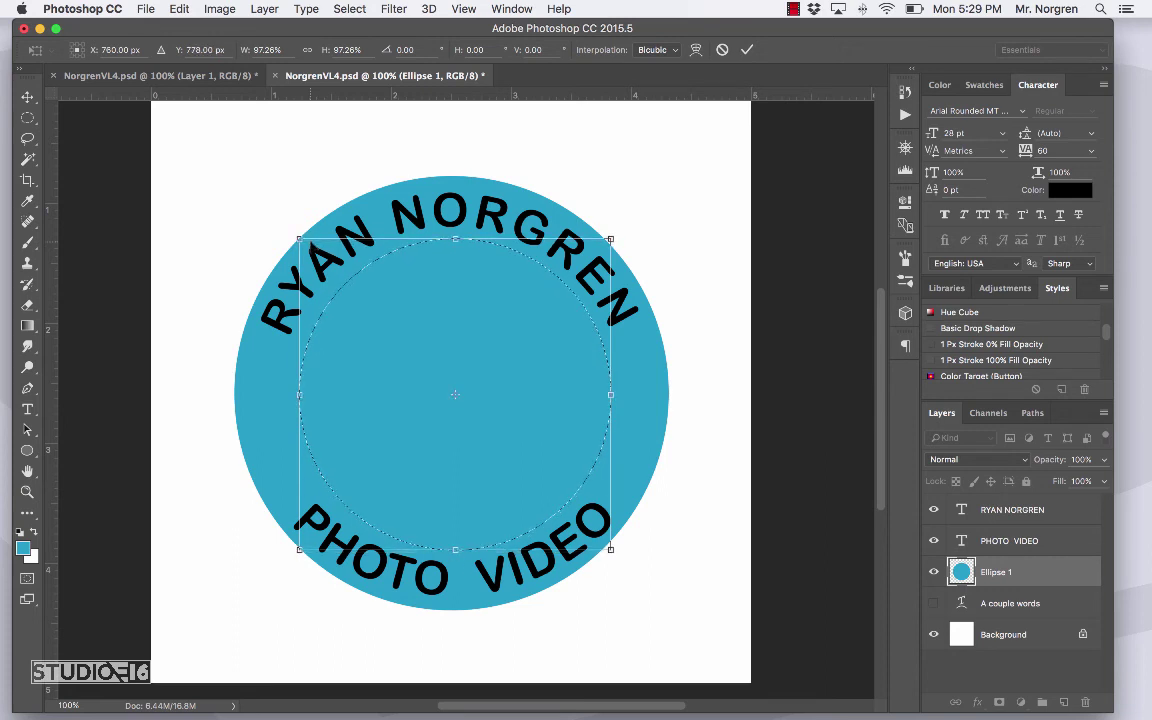
key("Up")
key("Up")
key("Left")
key("Left")
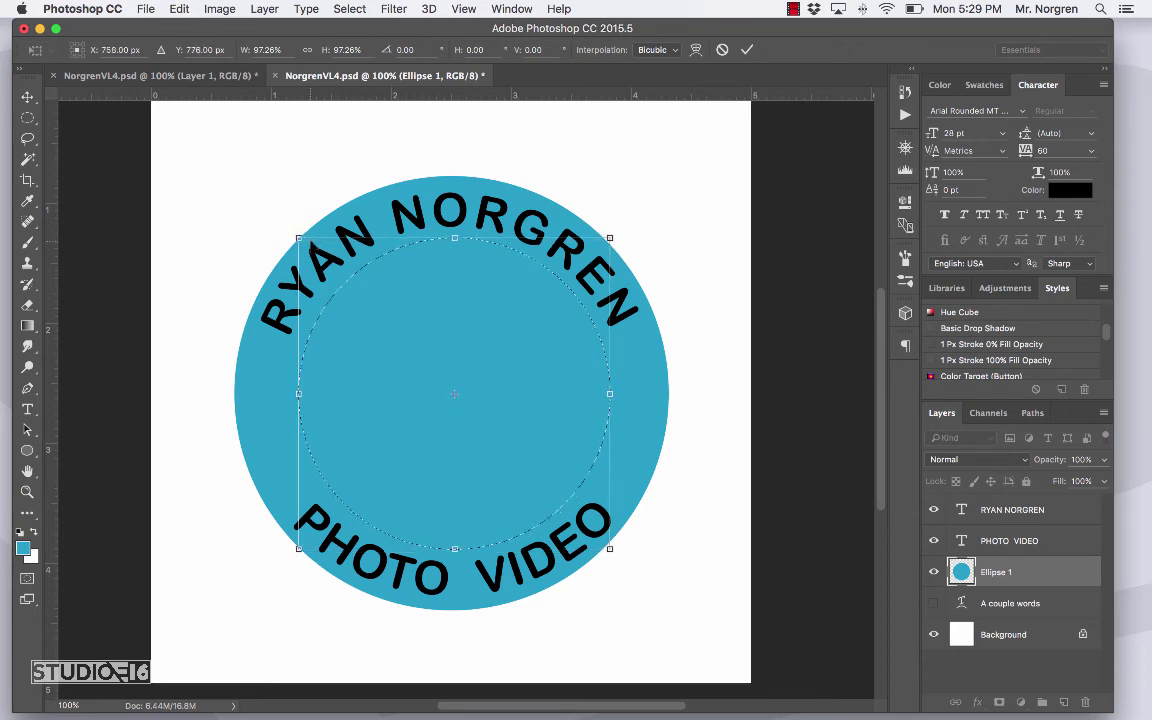
key("Left")
key("Left")
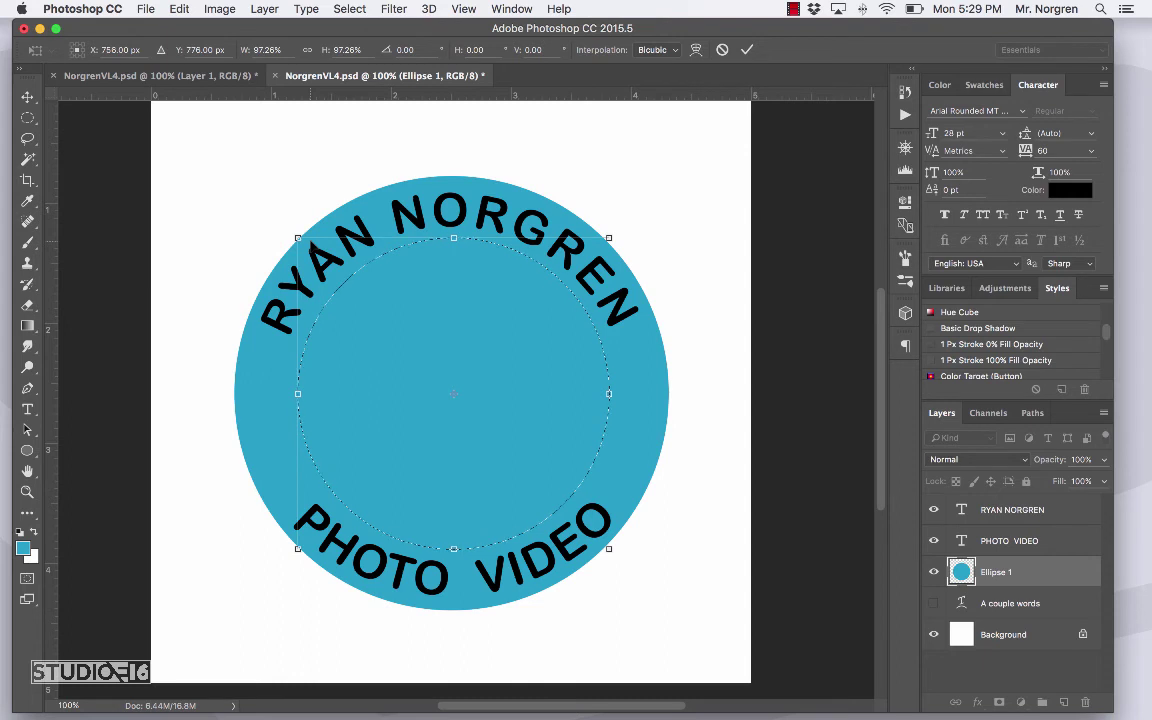
Commit the selection, delete the circle's centre to leave a ring, and deselect
key("Return")
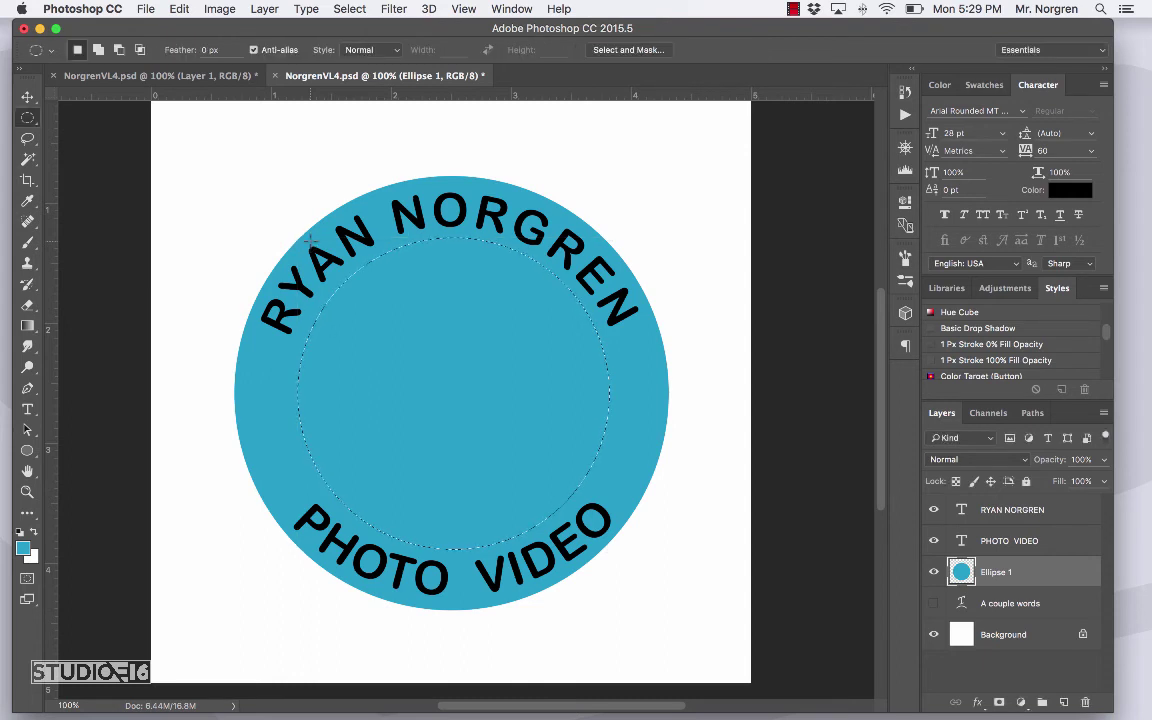
key("Delete")
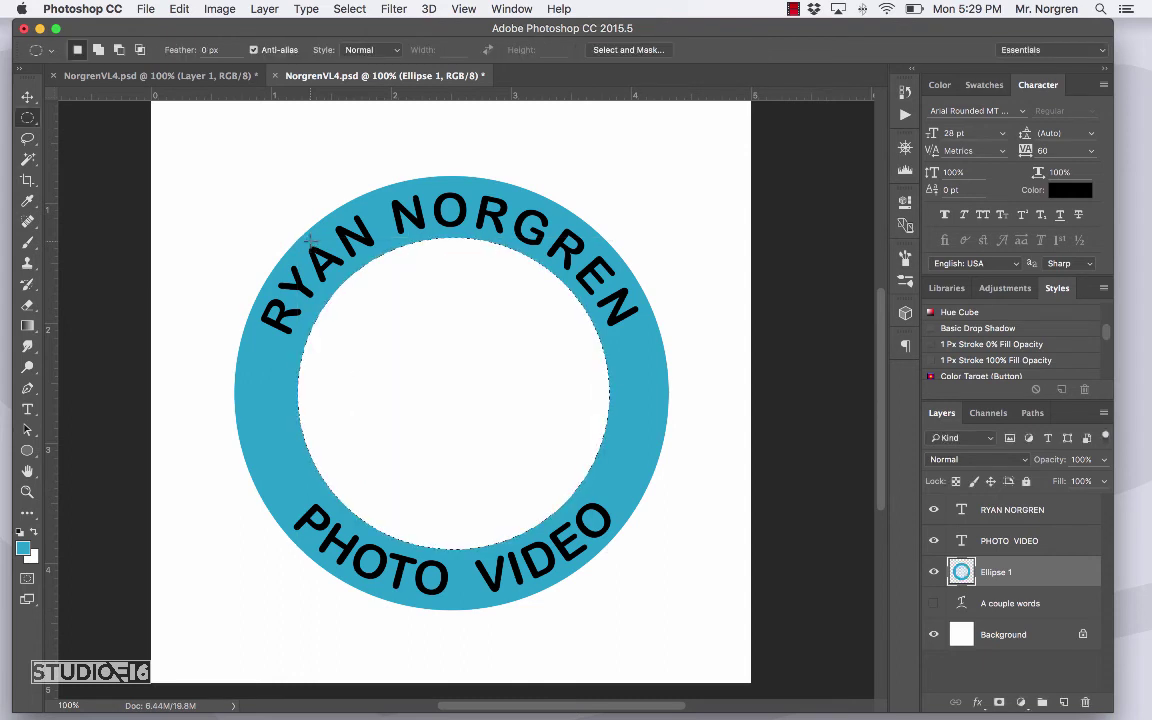
key("super+d")
Save the logo, hide the ring and both text layers, and set the foreground to red
key("super+s")
left_click_drag(933, 573, 933, 512)
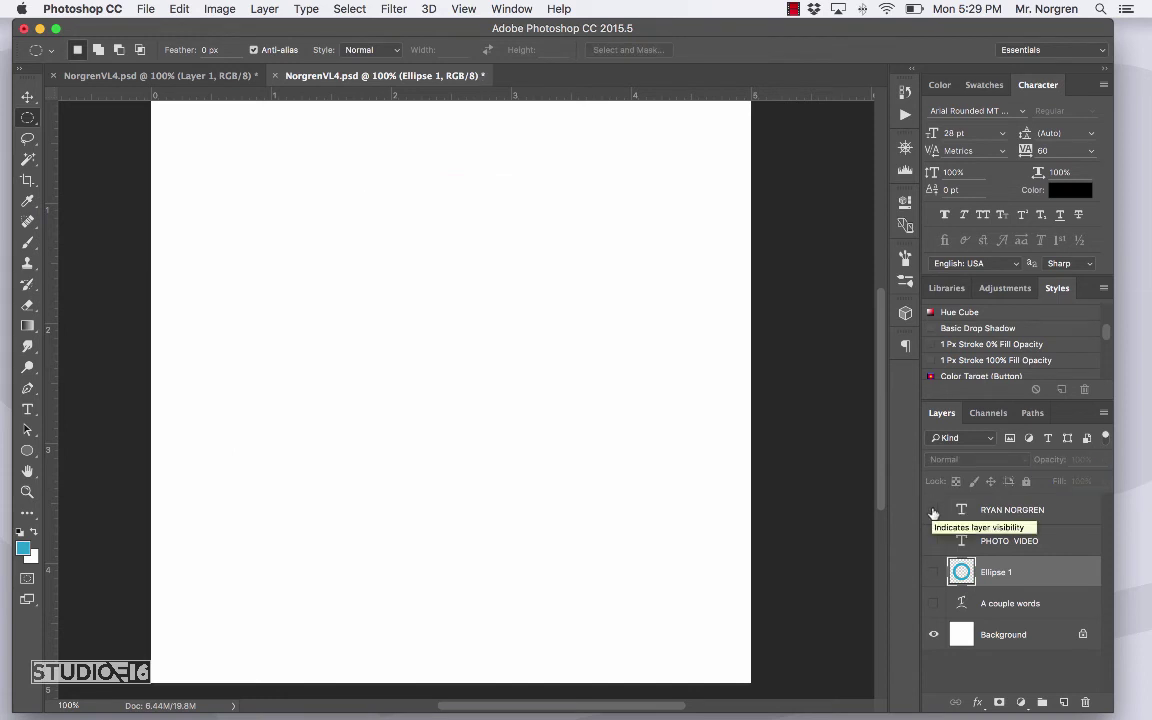
left_click(23, 549)
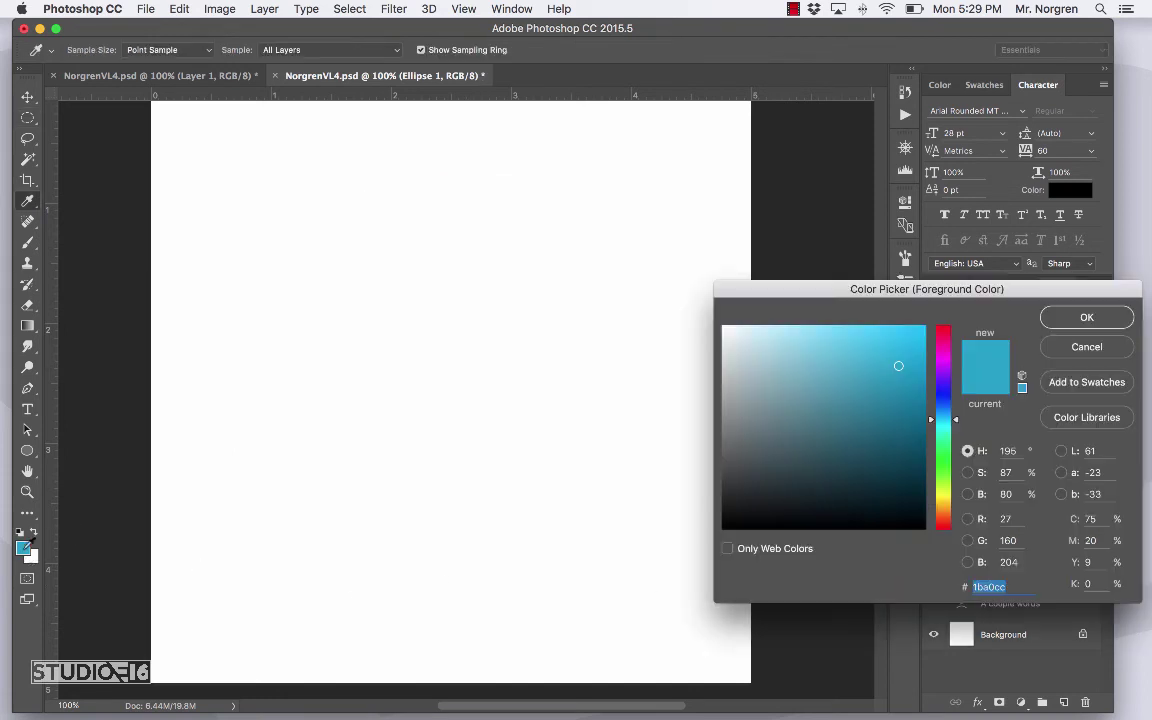
mouse_move(948, 350)
left_mouse_down()
mouse_move(946, 331)
mouse_move(912, 331)
left_mouse_up()
key("Return")
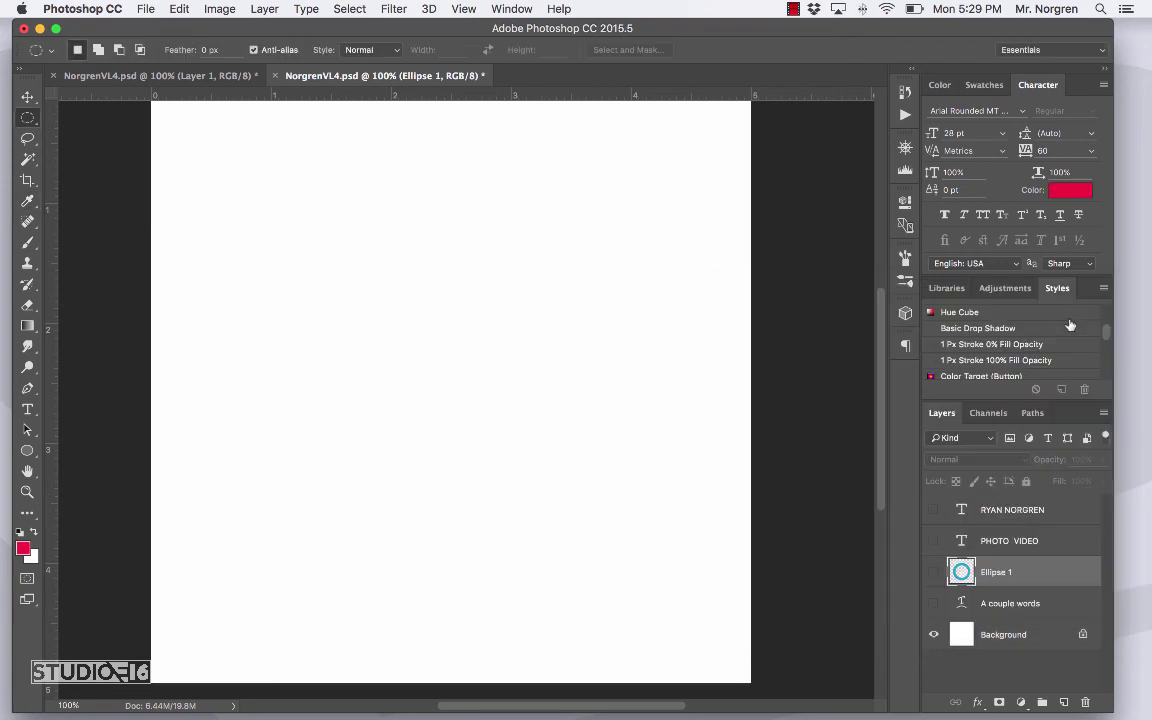
Draw a large red heart, about 990 × 926 px, with the Custom Shape tool
left_click(30, 452)
left_click(105, 525)
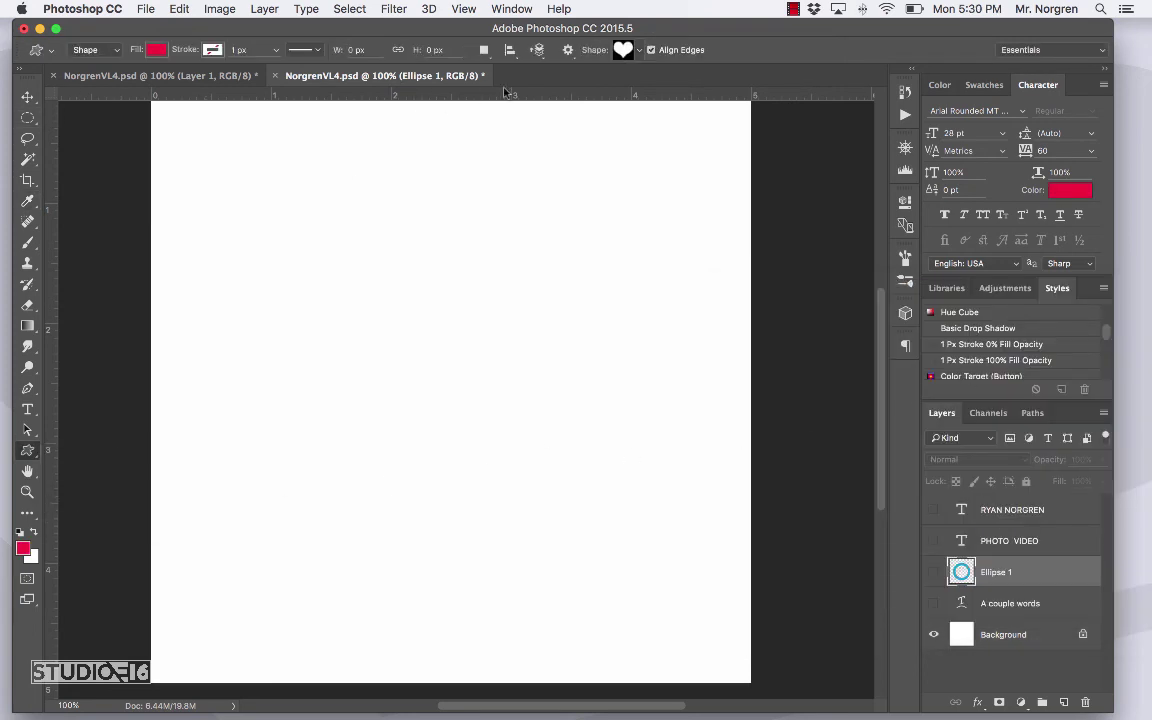
left_click(639, 51)
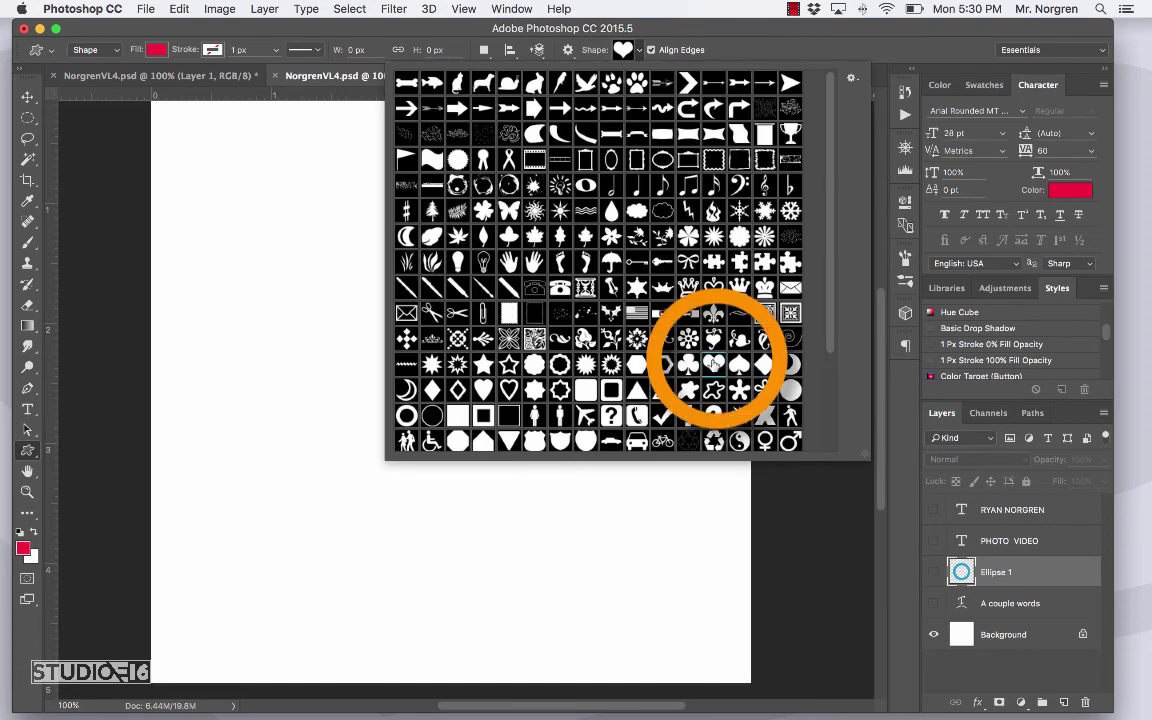
key("Return")
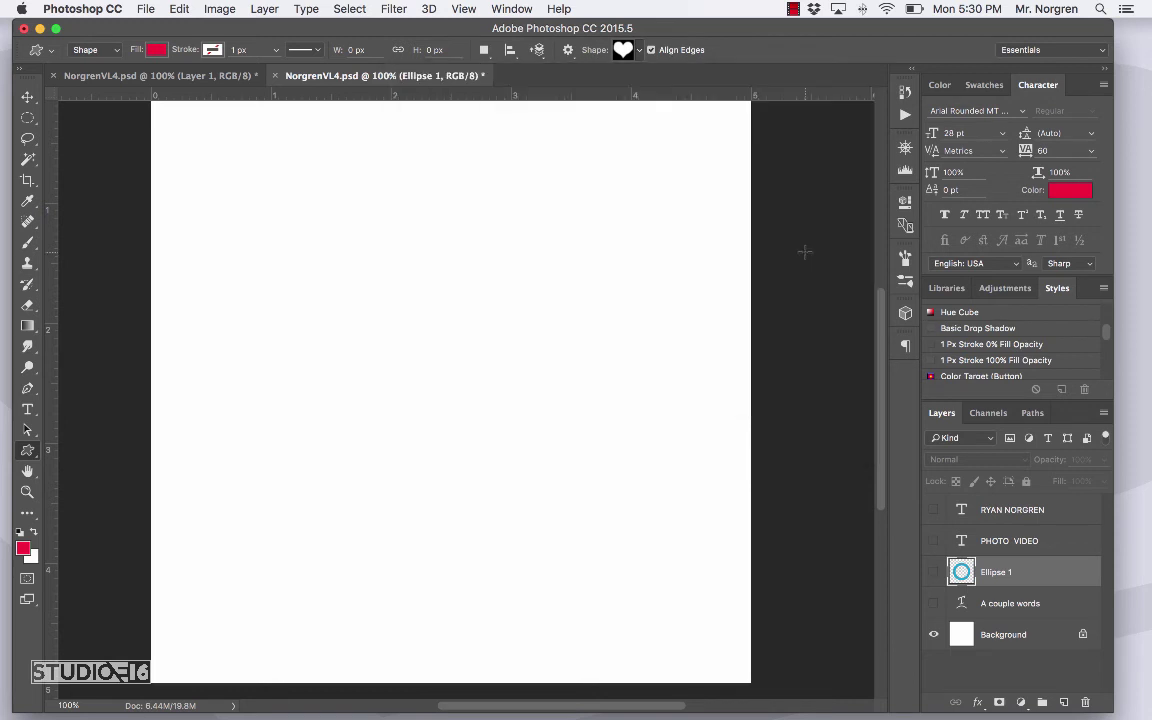
left_click_drag(253, 202, 646, 571)
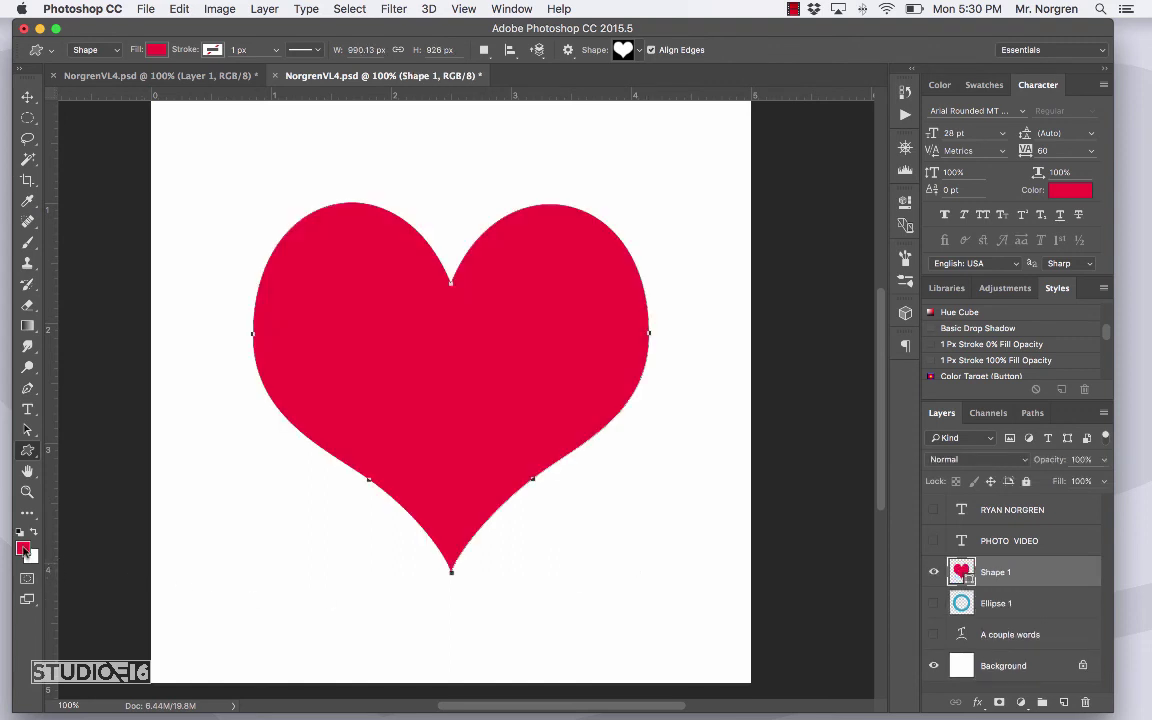
Make white the foreground and start a 16 pt text area inside the heart
key("x")
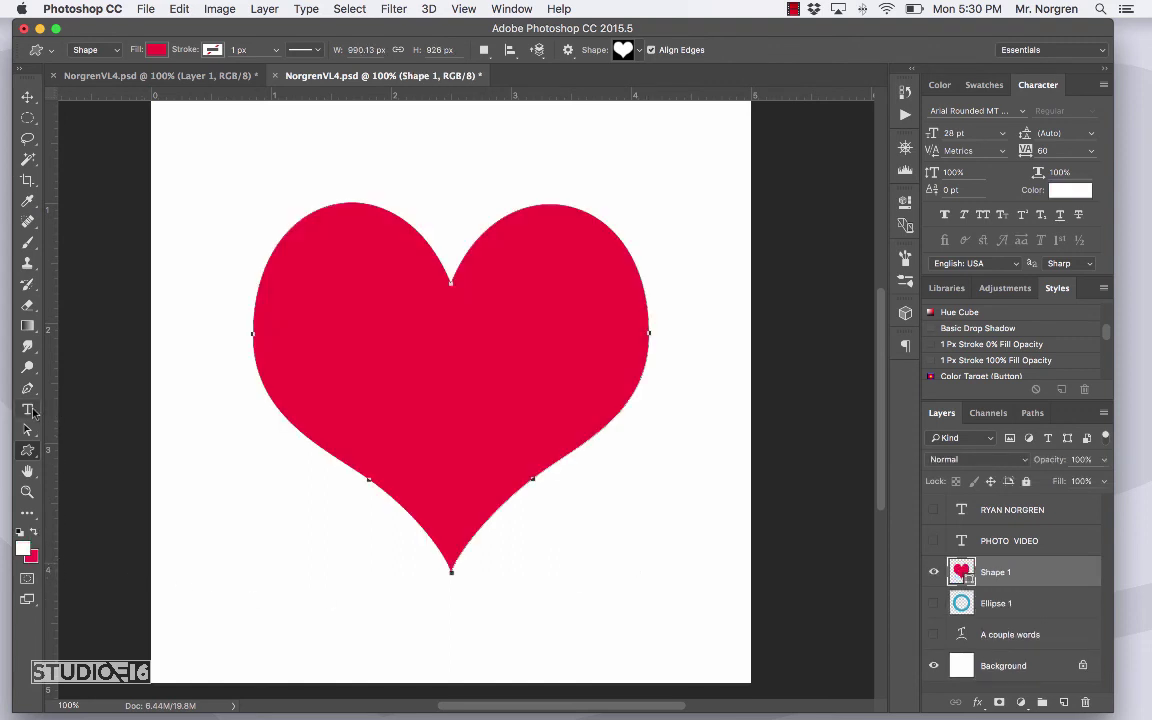
key("t")
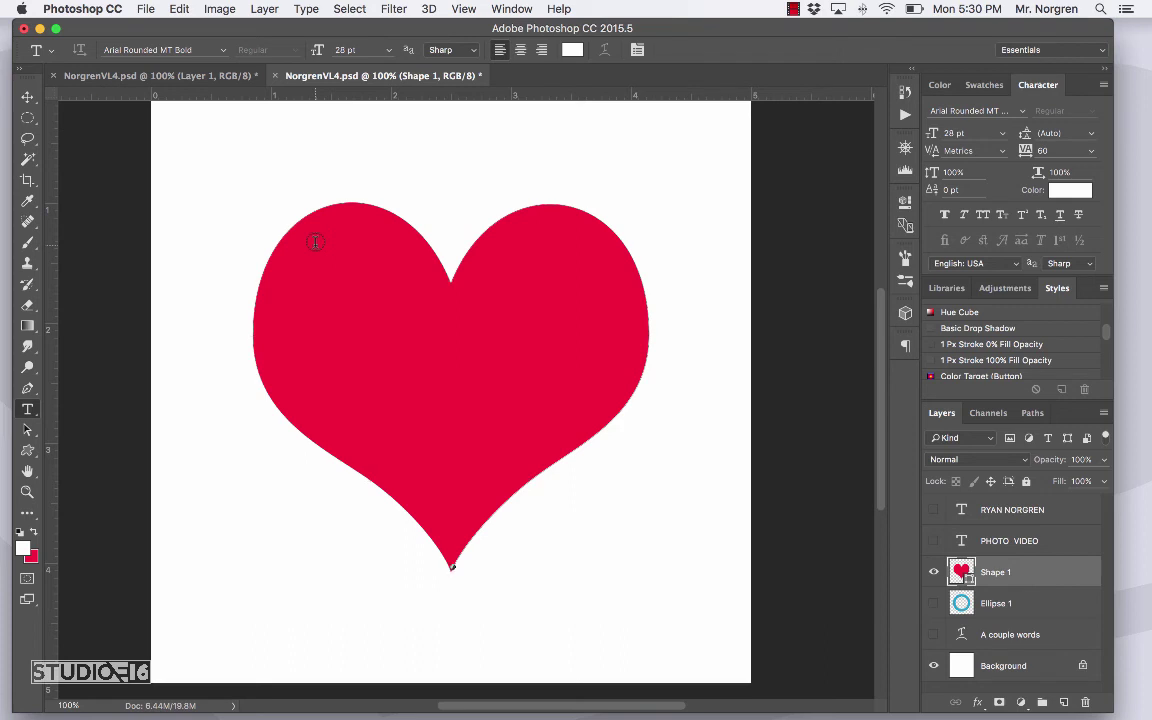
left_click(315, 241)
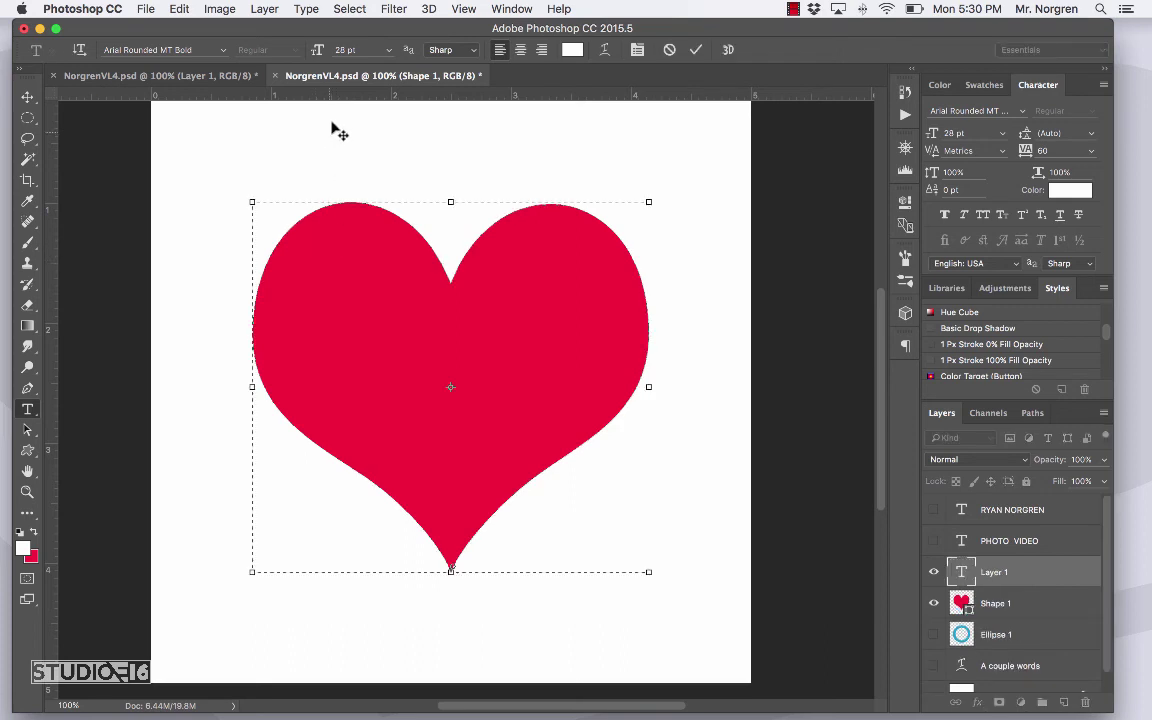
left_click(389, 50)
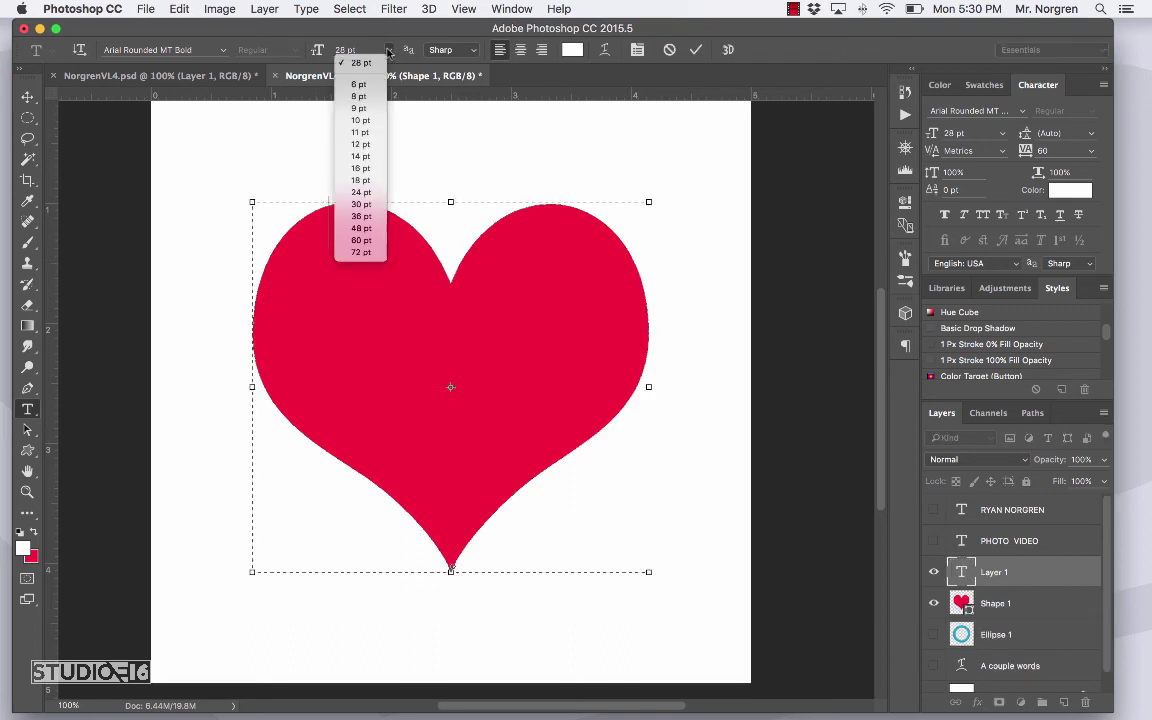
left_click(366, 168)
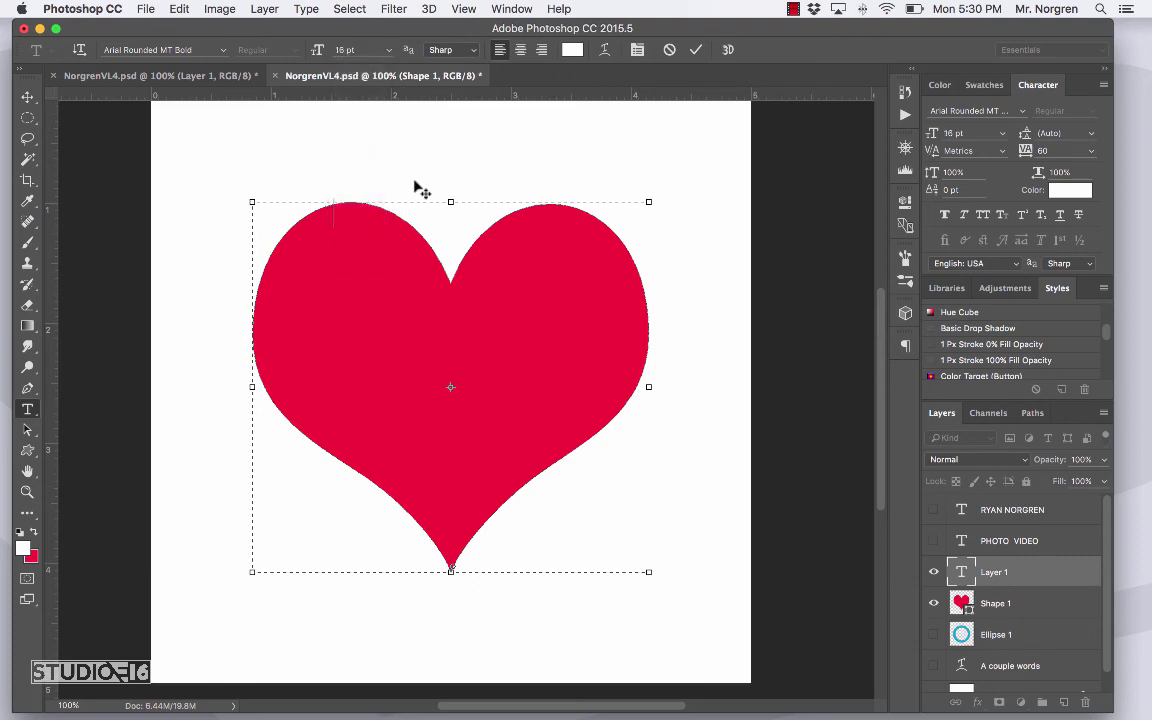
Type the poem text beginning 'A poem for a loved one' to fill the heart
type("A")
key("Return")
type("poe")
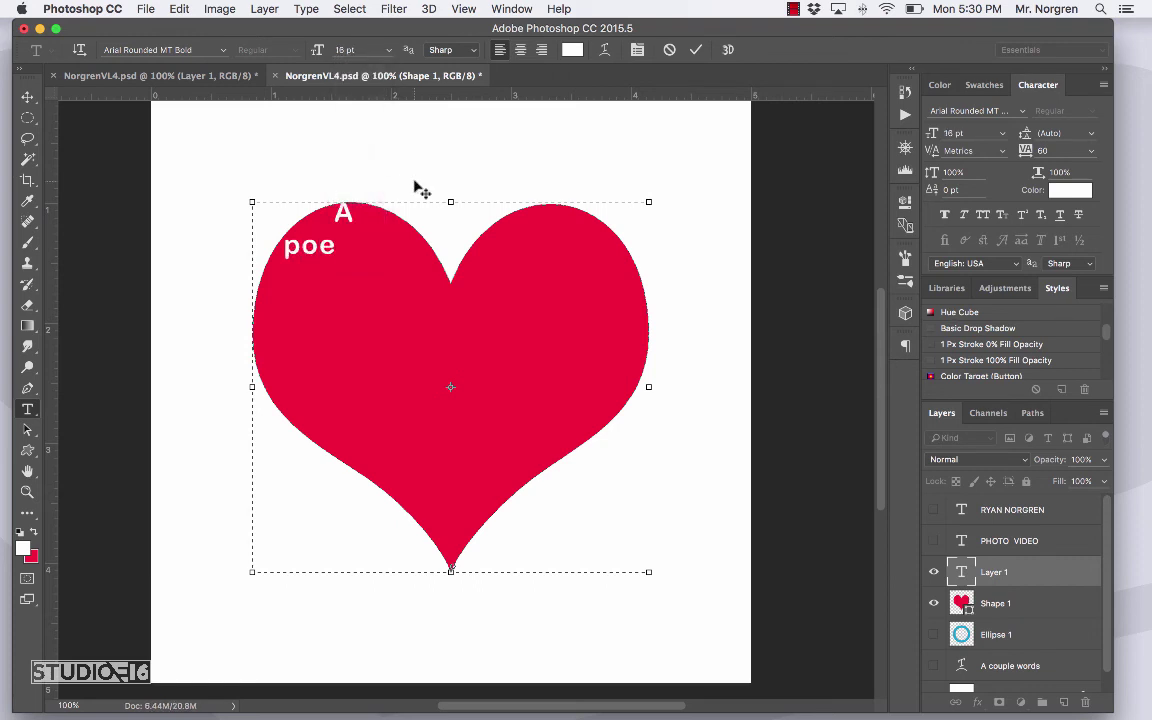
type("m for          a l")
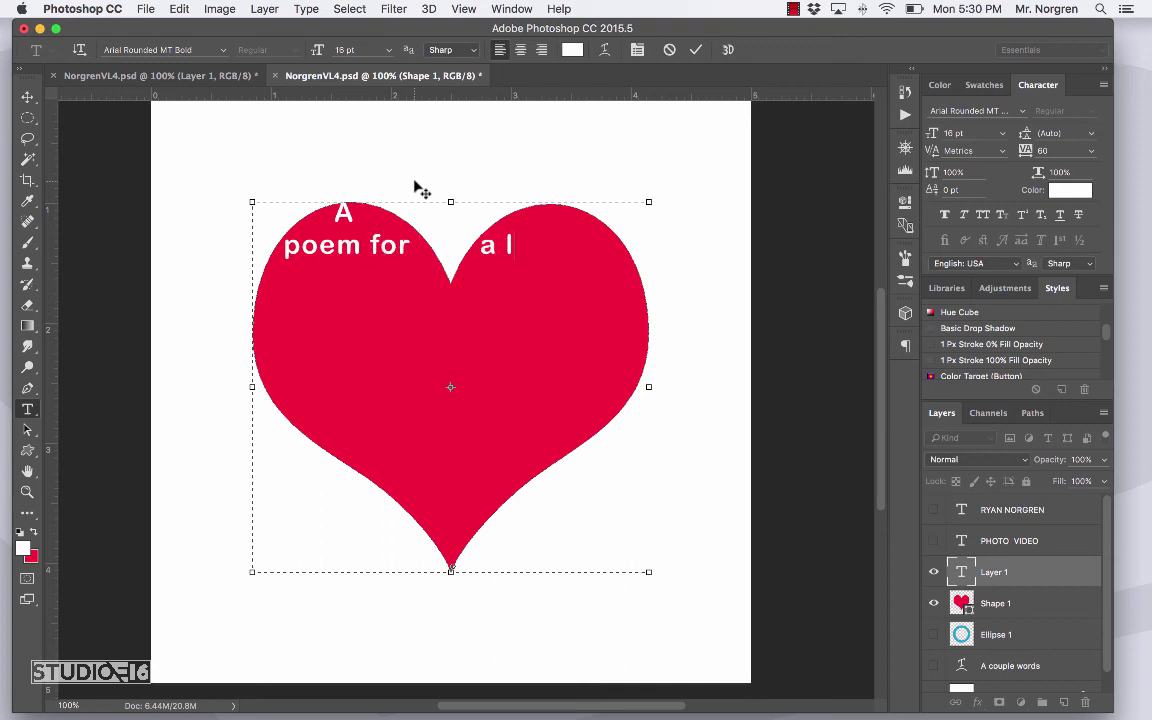
type("oved one")
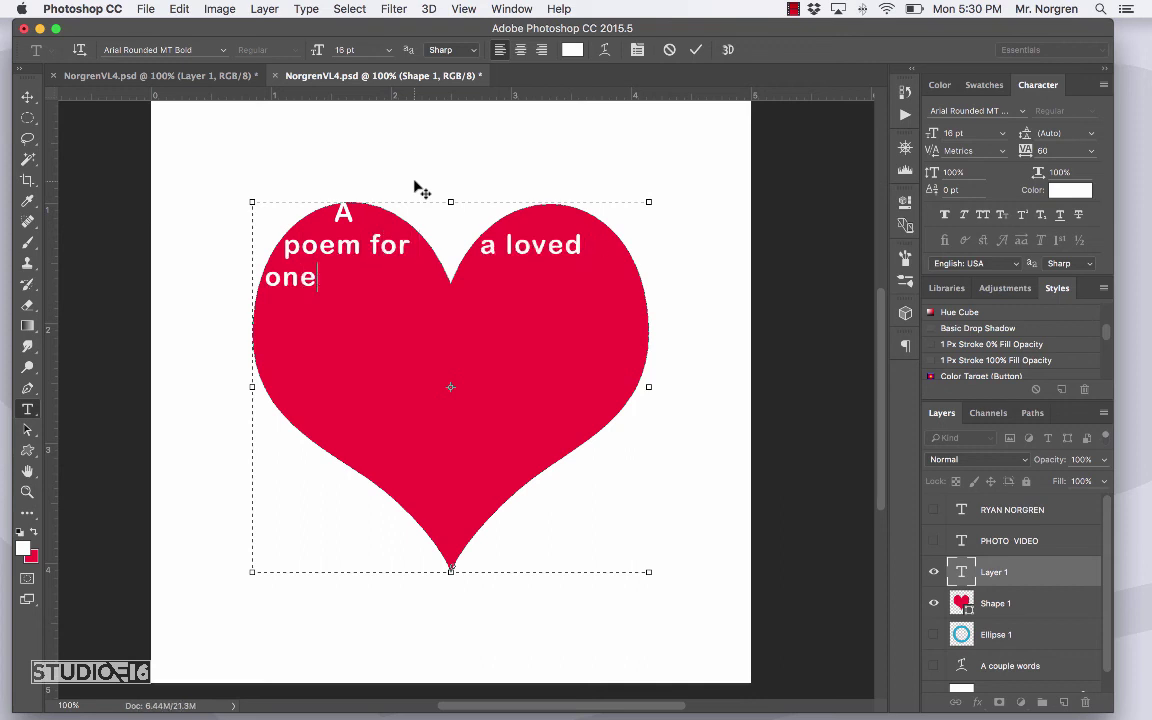
type(" and th")
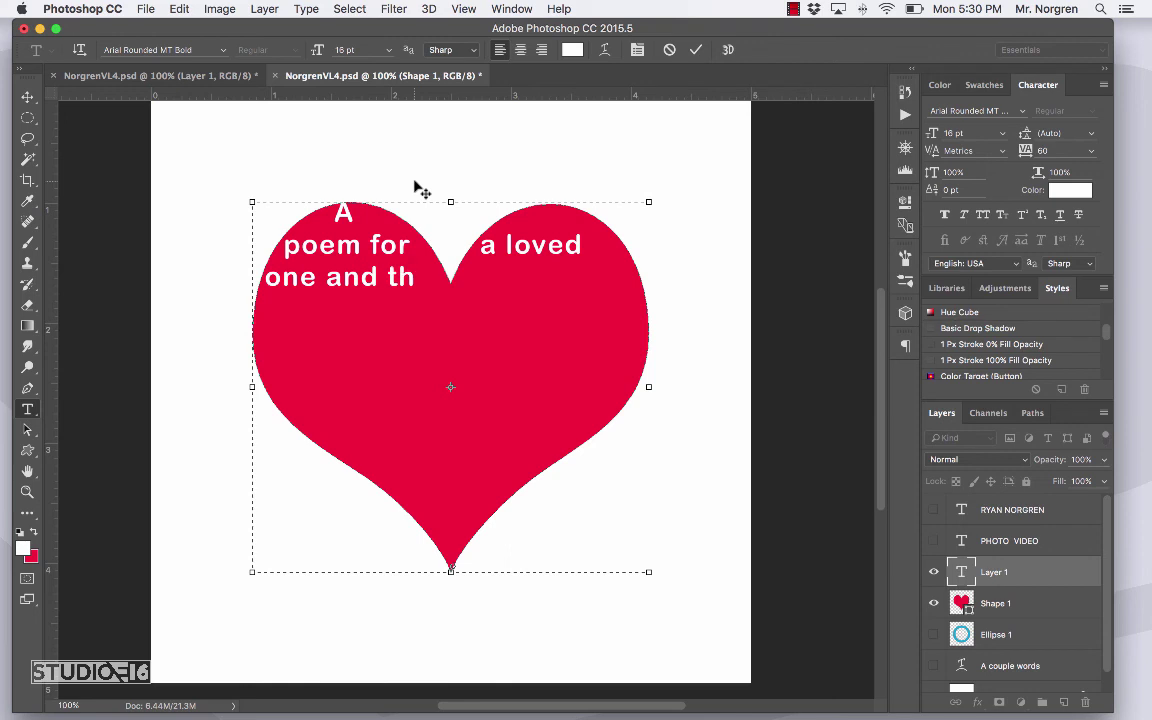
type("en keep ")
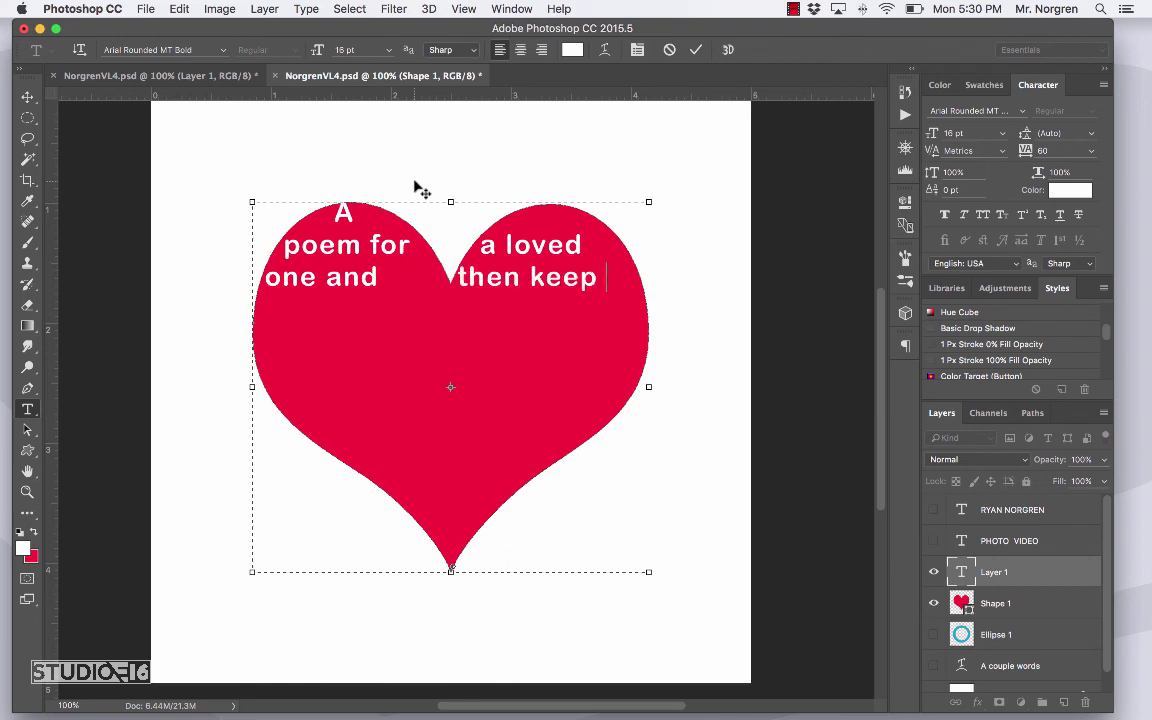
type("typinge")
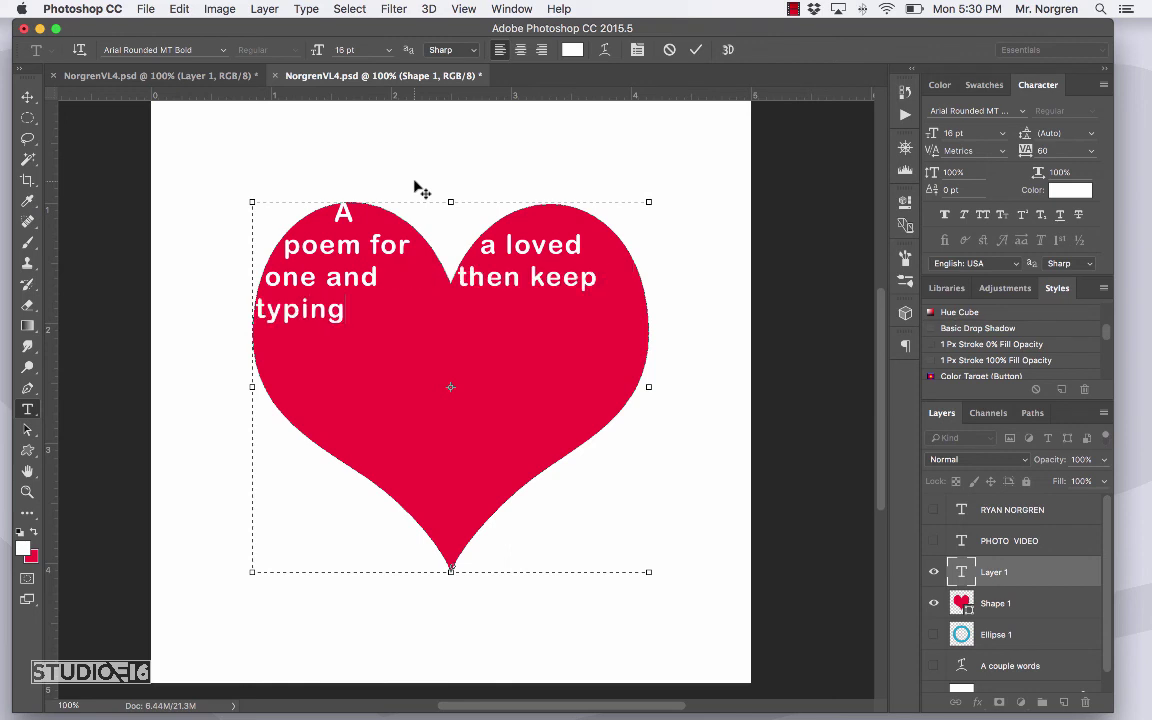
type("l kl sdkj dklfj dslf")
key("Return")
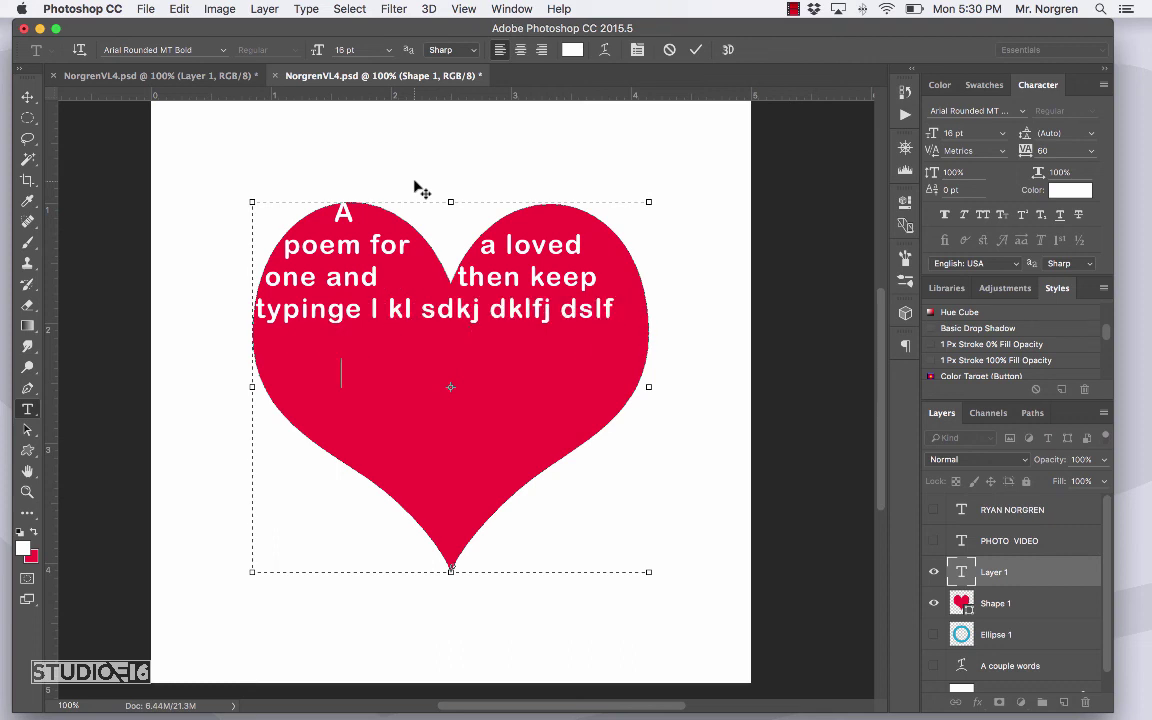
type("ldkf lsd flksd fls dfl sdlf sdlfkj dslkf")
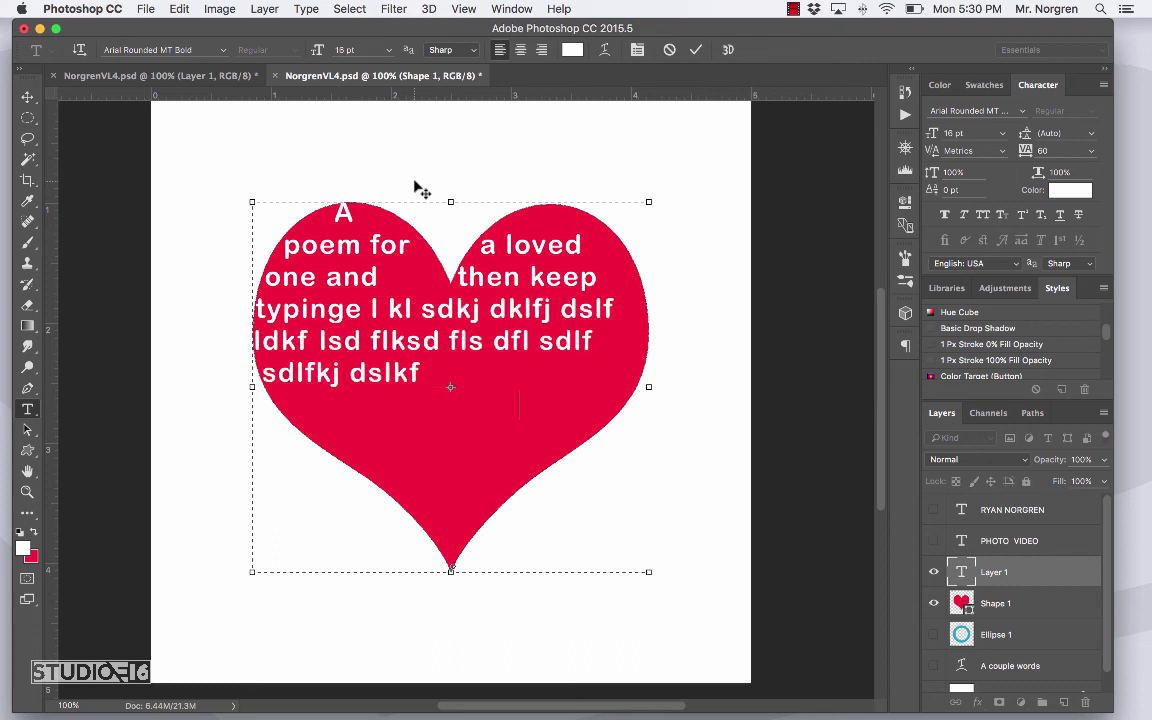
type("              sakldf sld jflksd jflkjsd flkj sdfj sdflj")
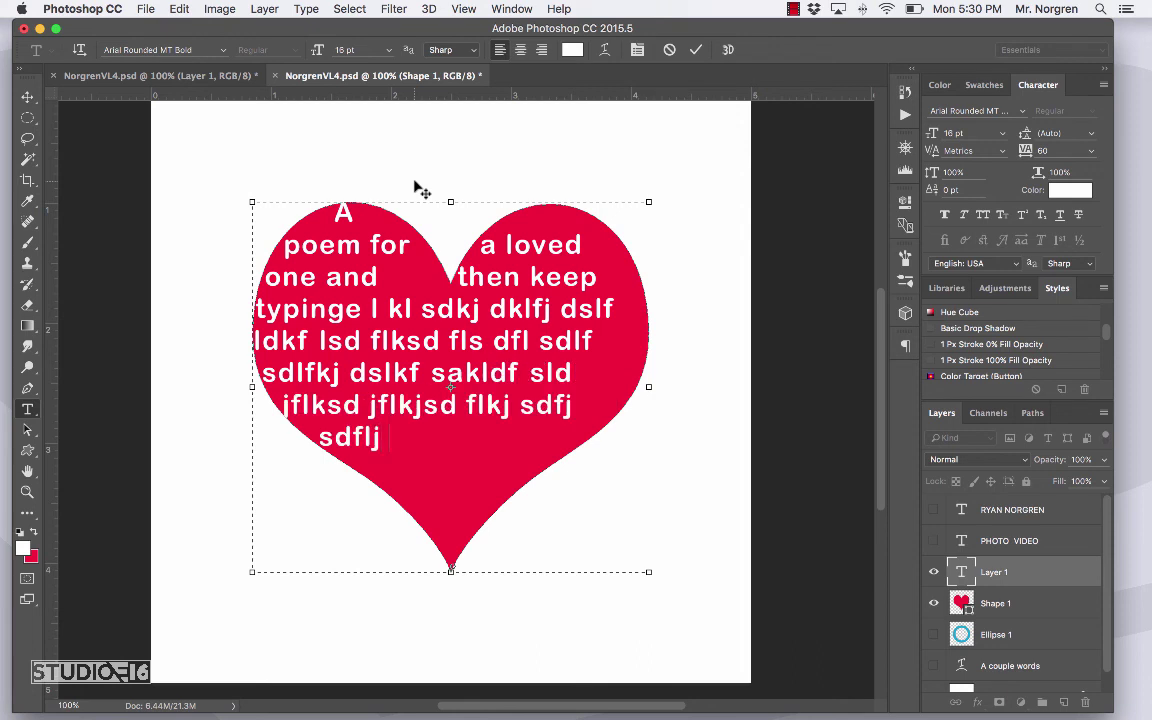
type(" dkjfs djf dkf")
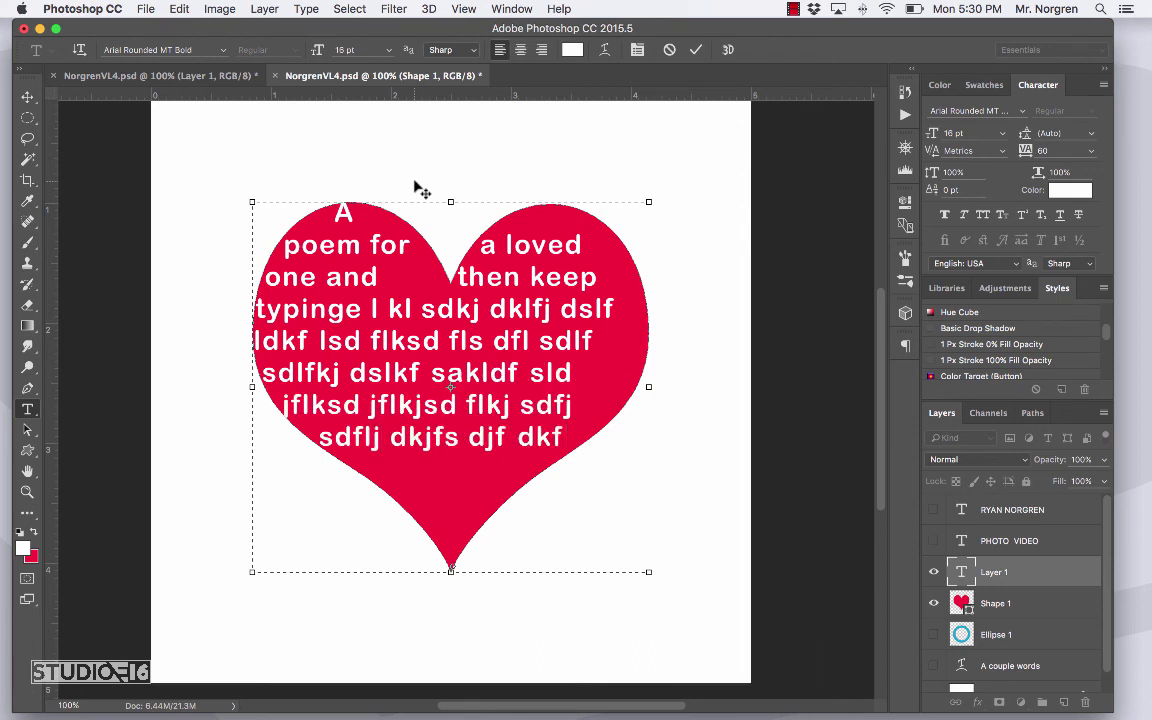
type("kd")
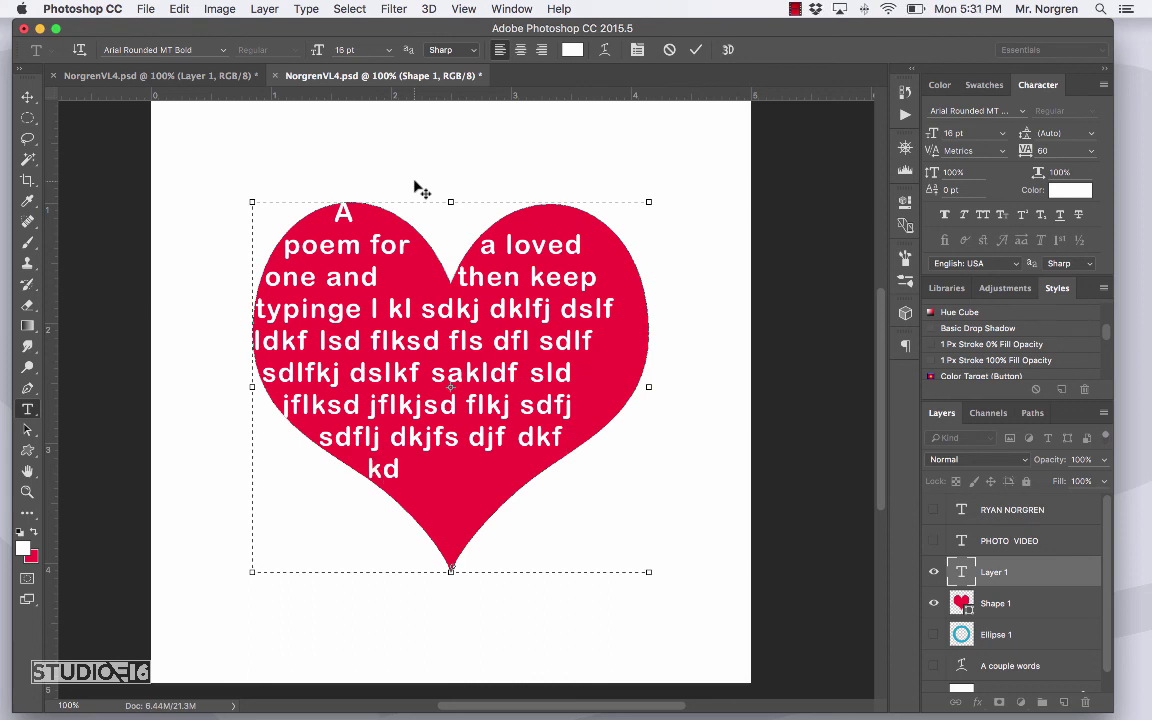
type("j kjd kjkd kkdfj")
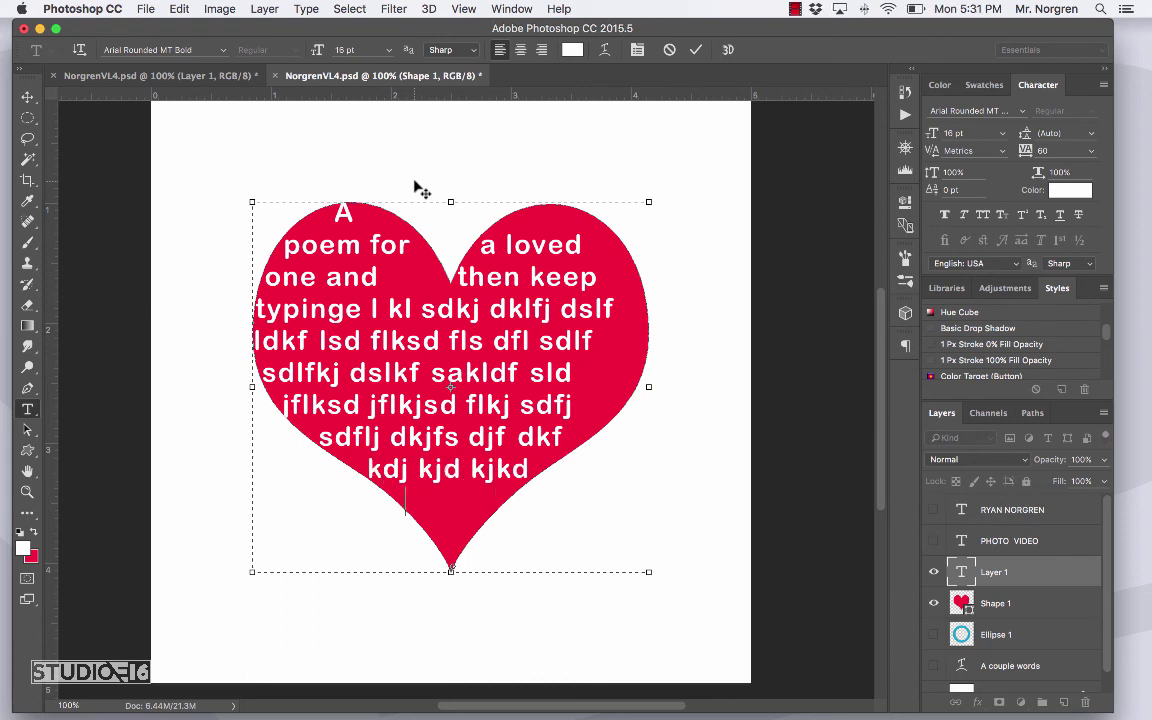